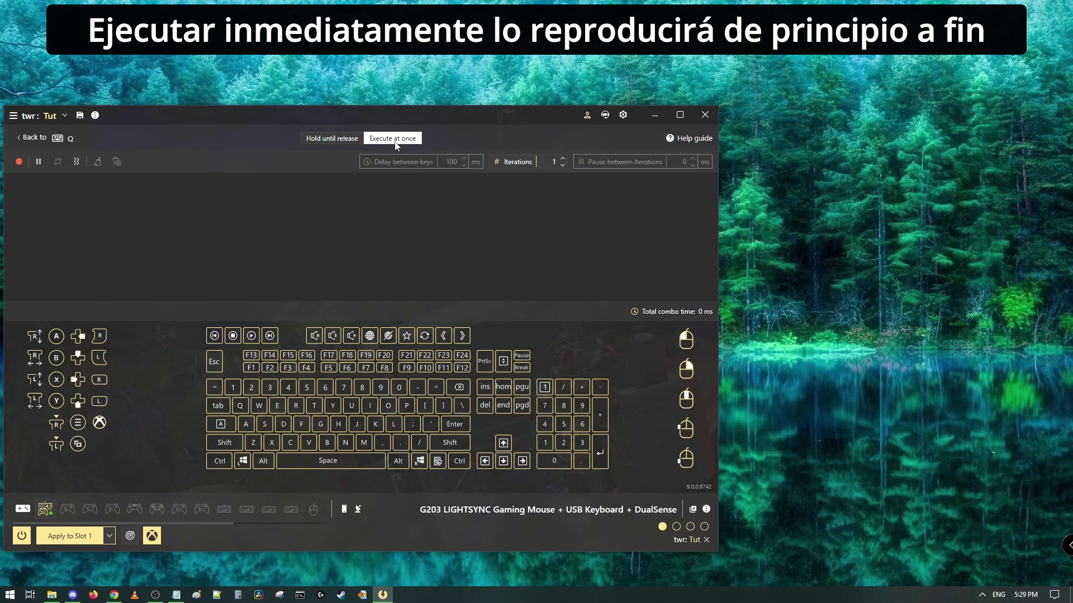
Step: Build a "Hold until release" combo of RB and LB for the Q key, and return to the keyboard mappings
click(316, 142)
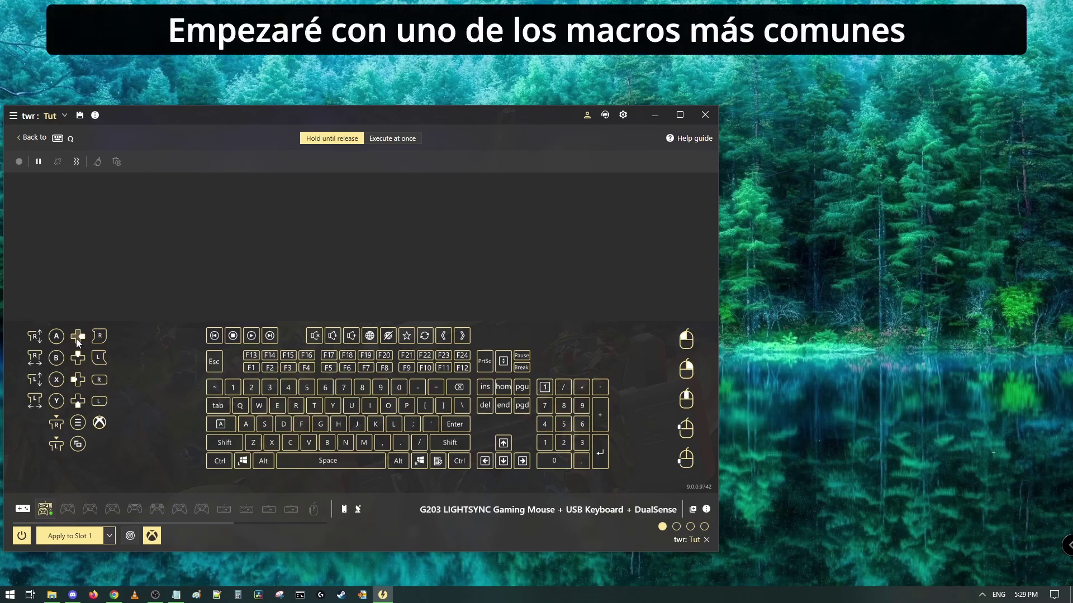
click(101, 379)
click(101, 401)
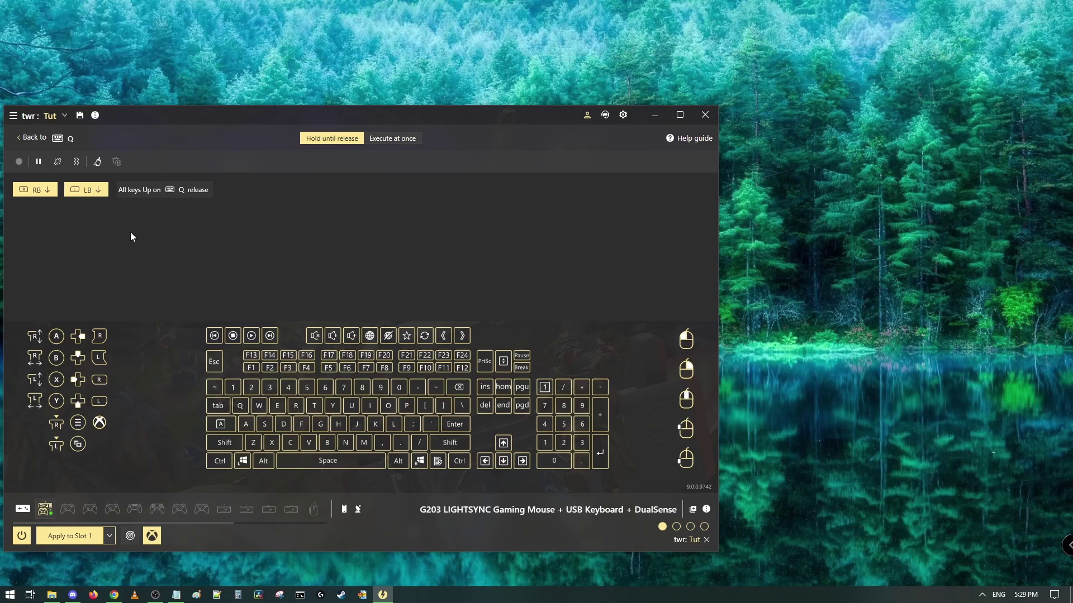
mouse_move(146, 193)
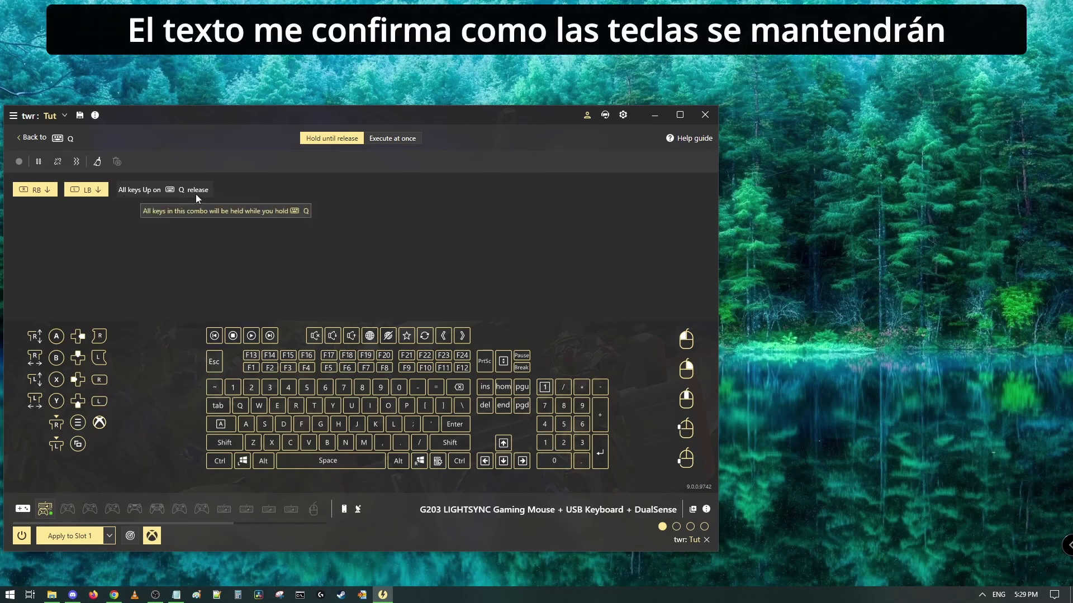
click(30, 139)
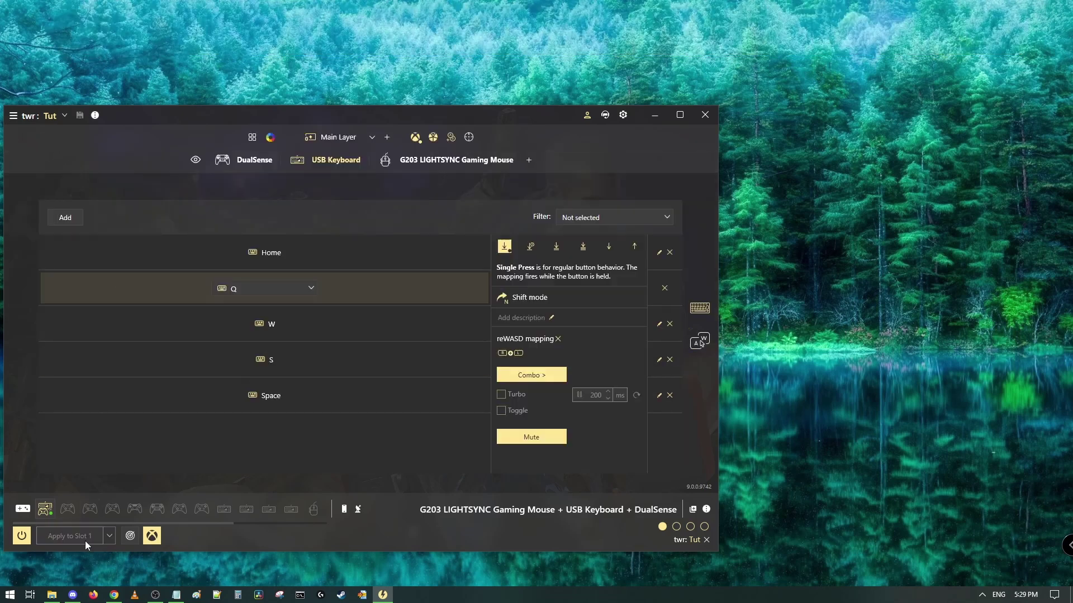
Step: Switch to the Gamepad Tester page in Chrome and test the Q combo there
click(114, 594)
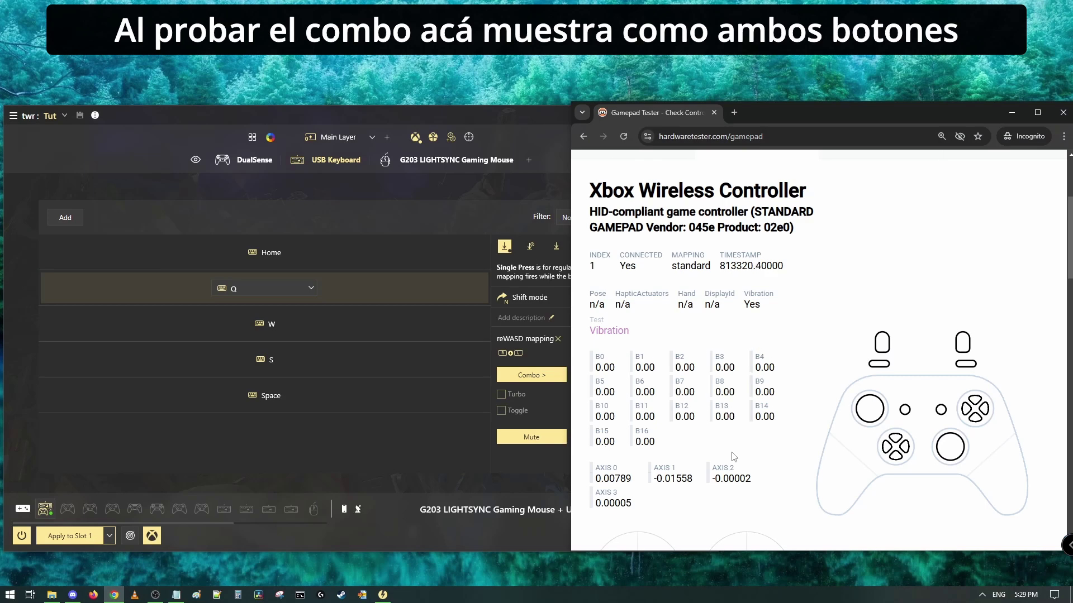
key(q)
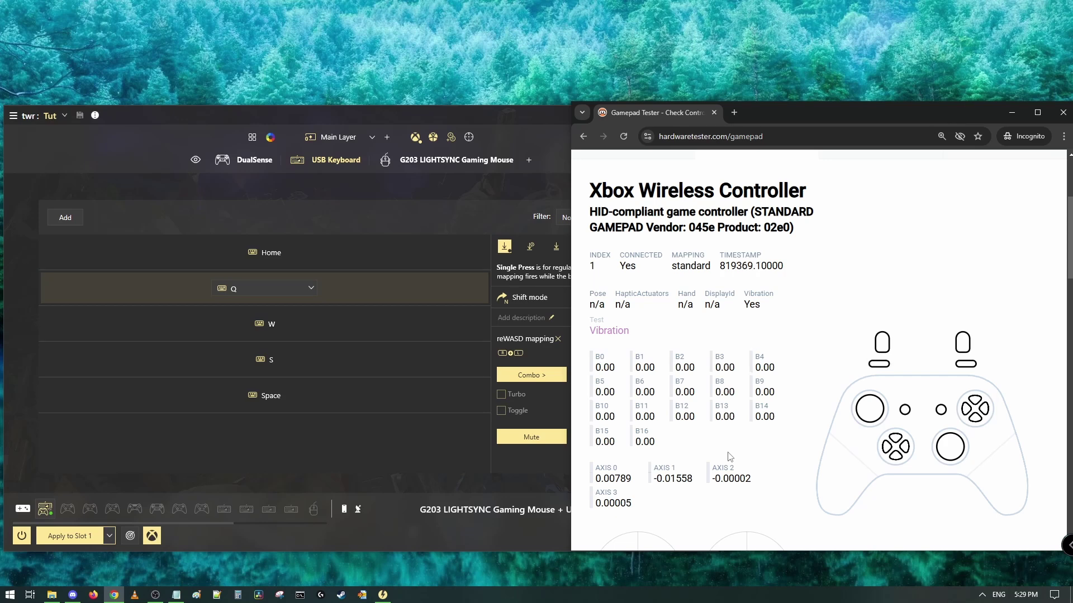
click(393, 474)
Step: Reopen the Q combo and change it to "Execute at once", accepting the automatic addition of key releases
click(546, 290)
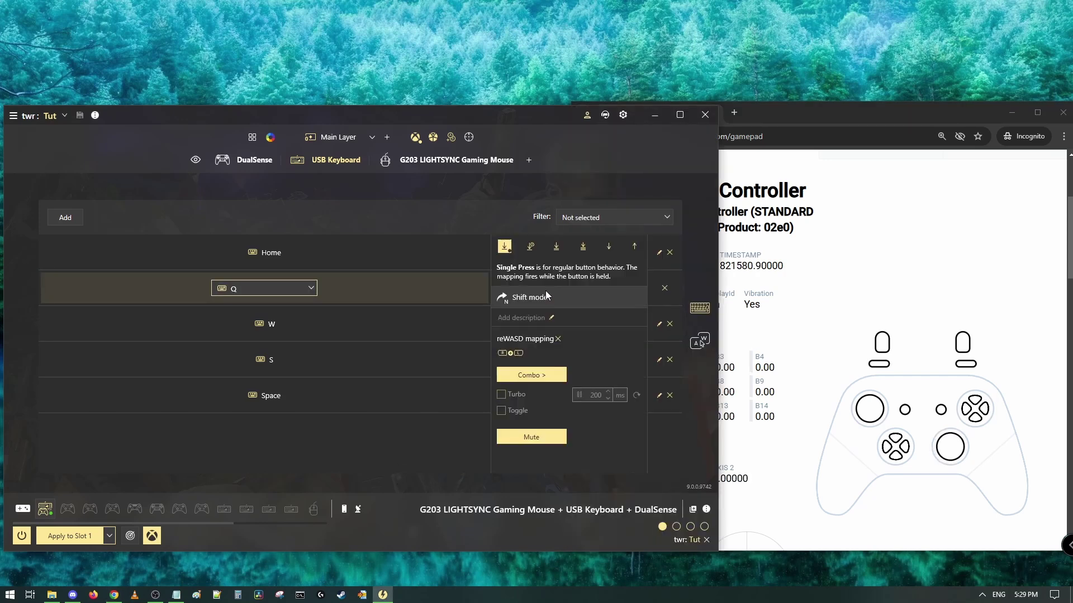
click(541, 379)
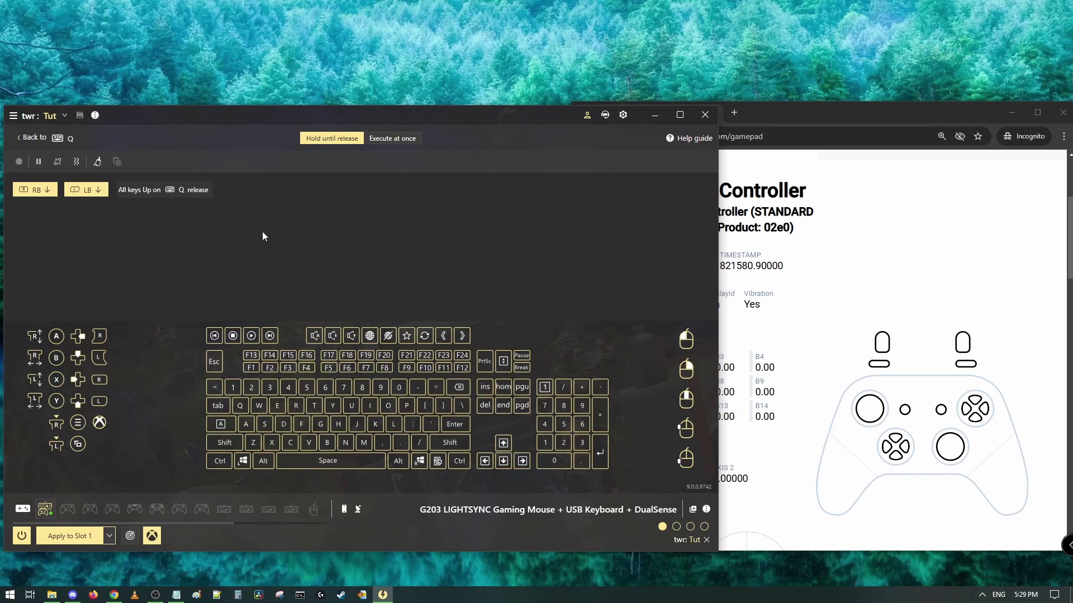
click(391, 142)
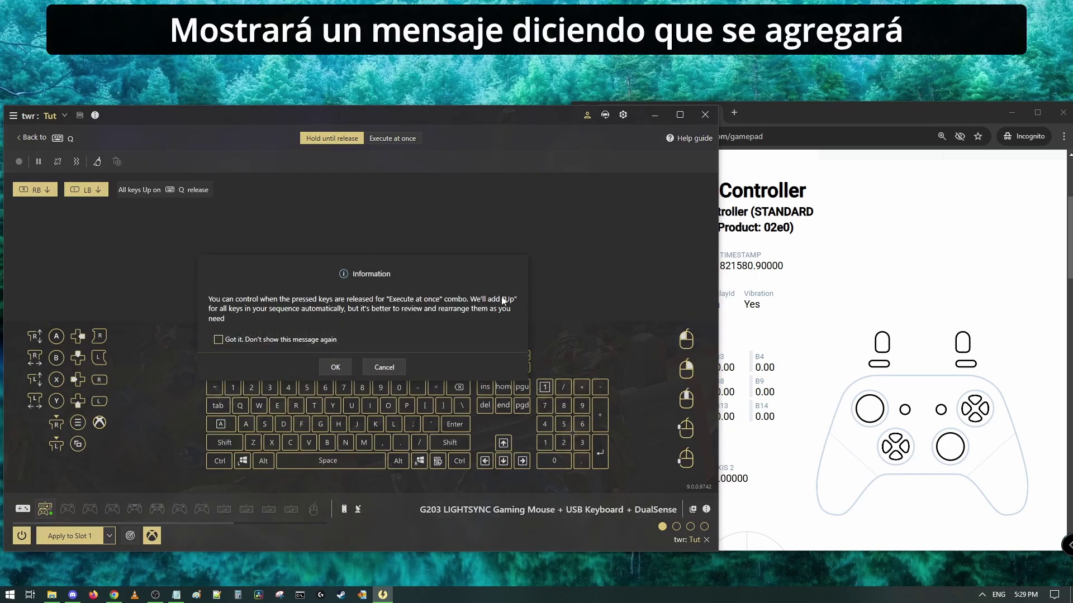
click(340, 368)
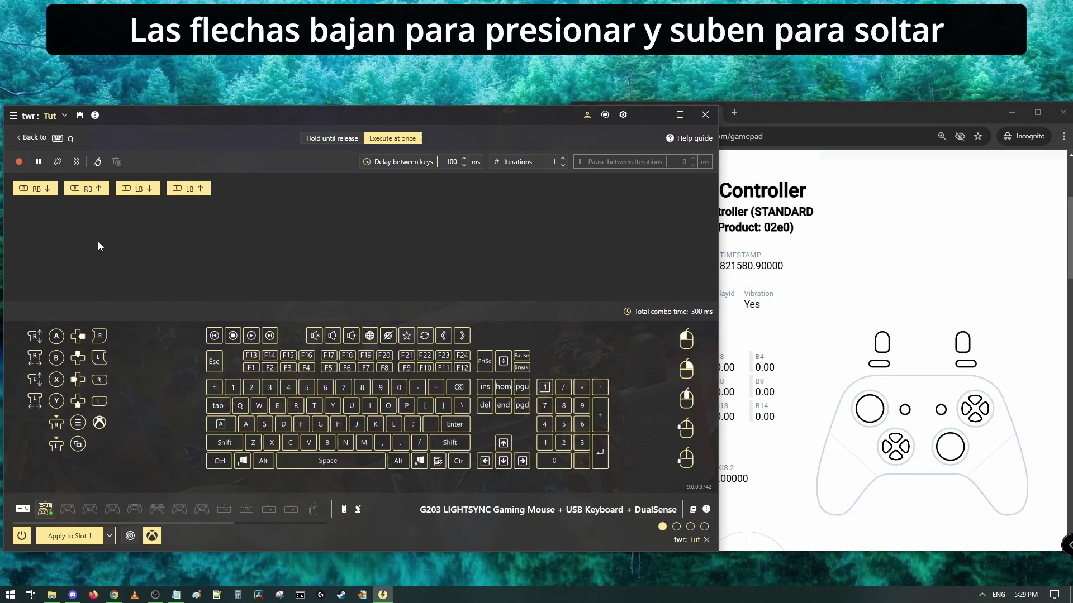
Step: Apply the "Execute at once" combo to Slot 1 and test it on the Gamepad Tester page
click(68, 538)
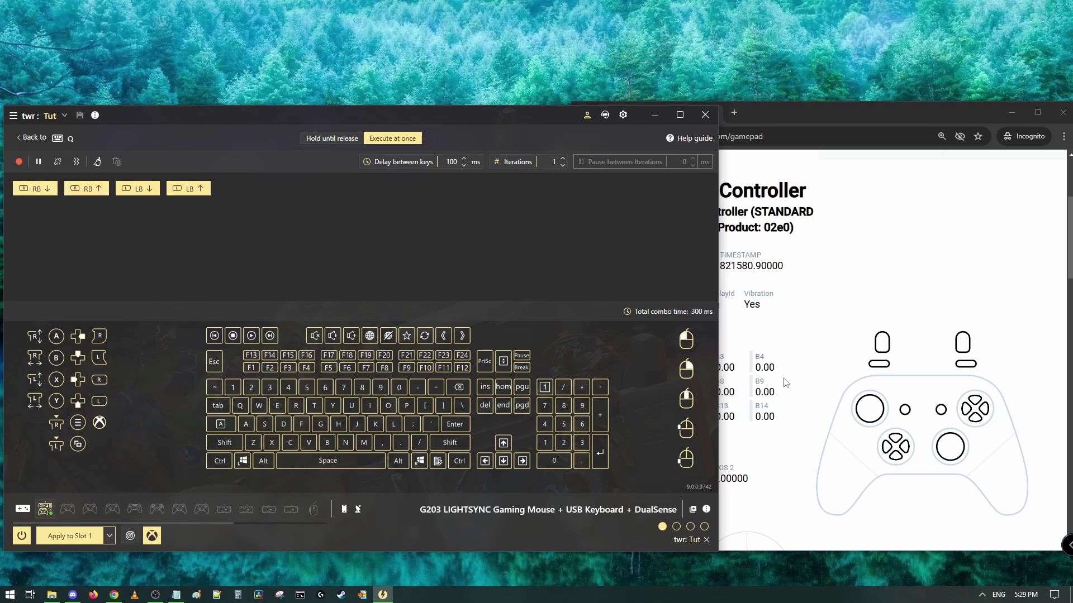
click(805, 348)
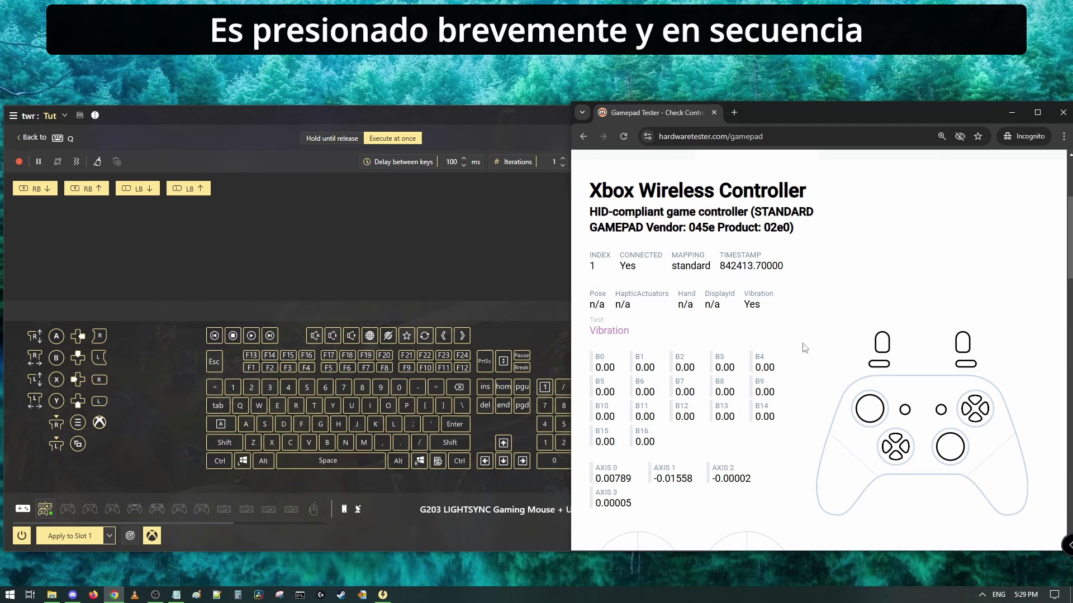
click(52, 207)
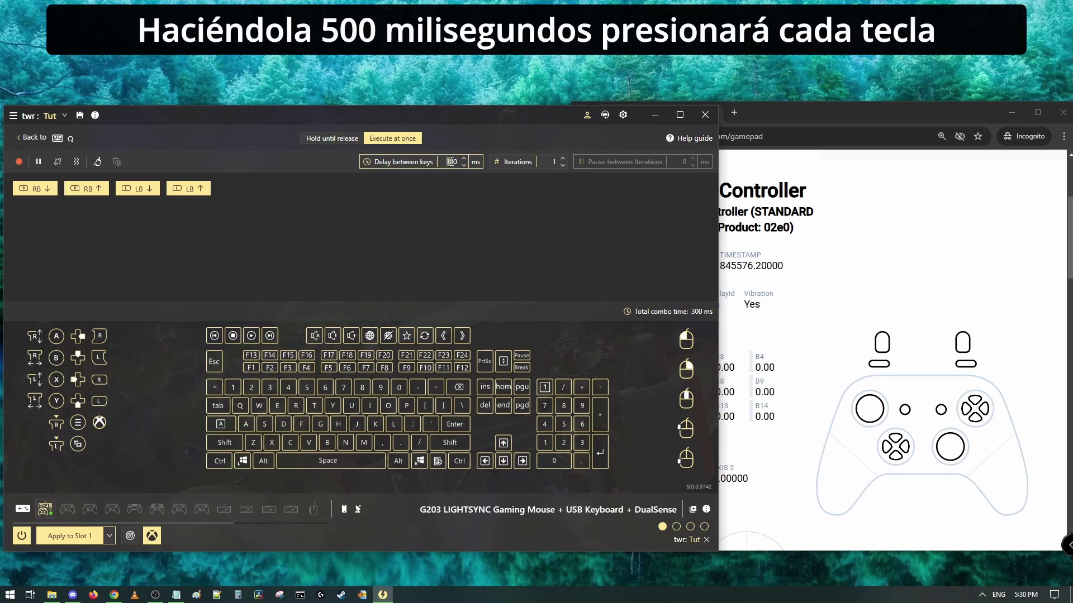
Step: Set the combo's delay between keys to 500 ms, apply it to Slot 1 and test it in the Gamepad Tester
double_click(451, 161)
text(500)
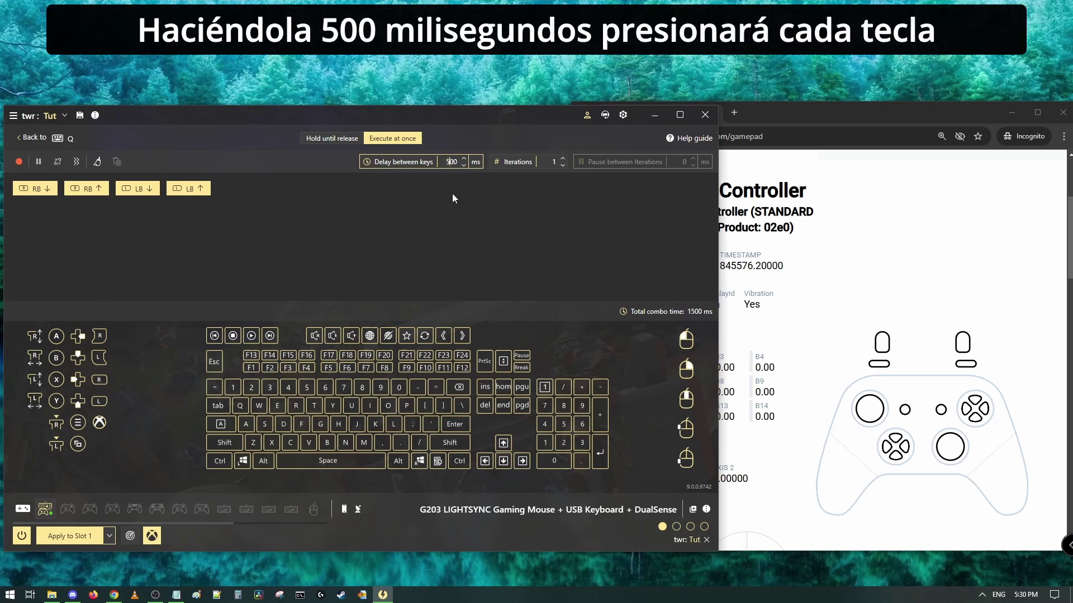
click(79, 540)
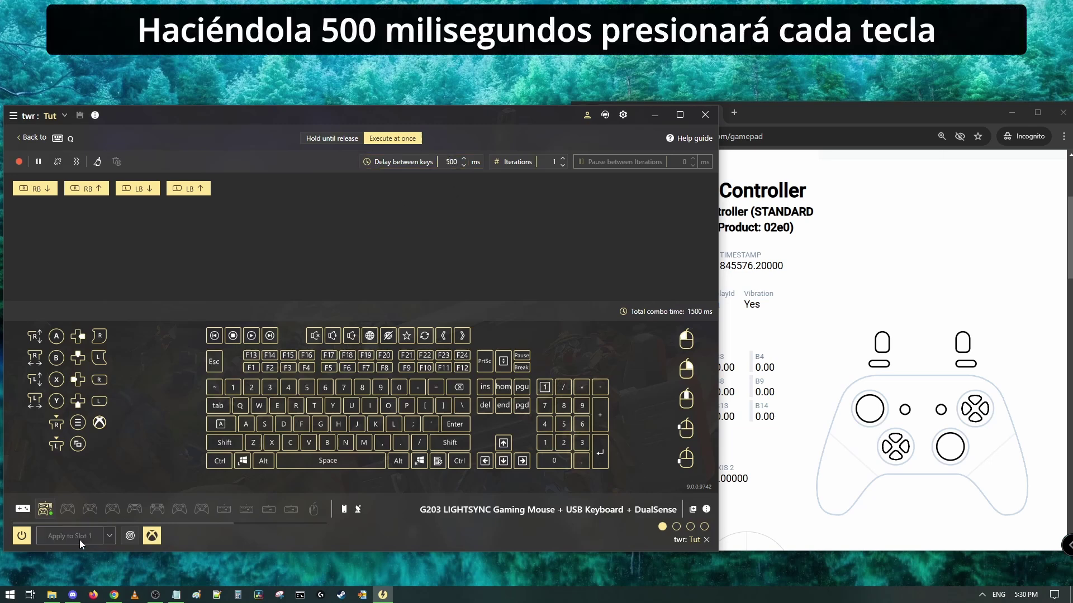
click(814, 356)
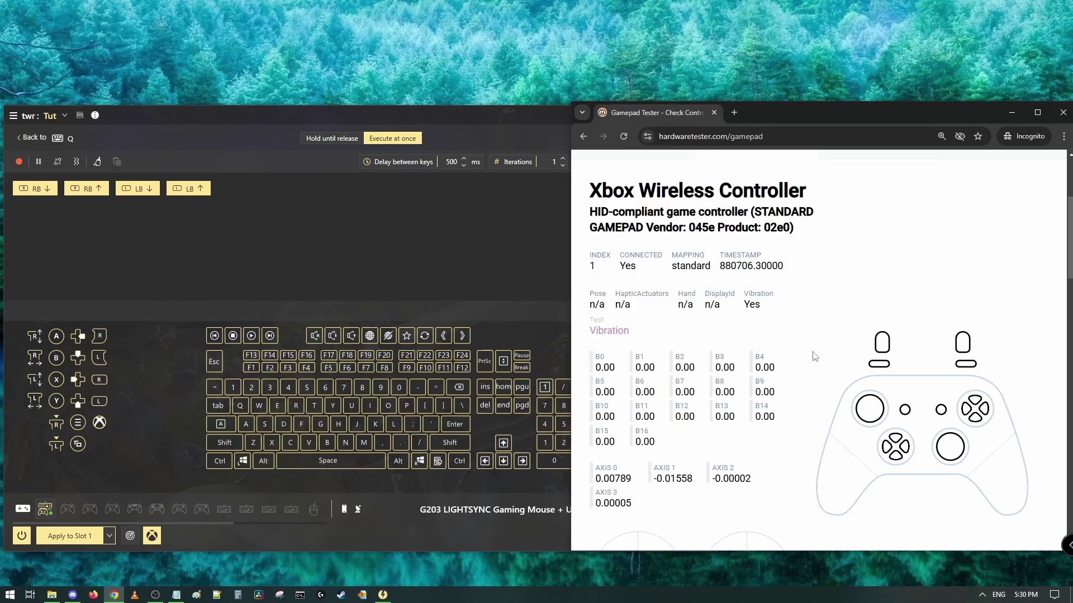
click(526, 296)
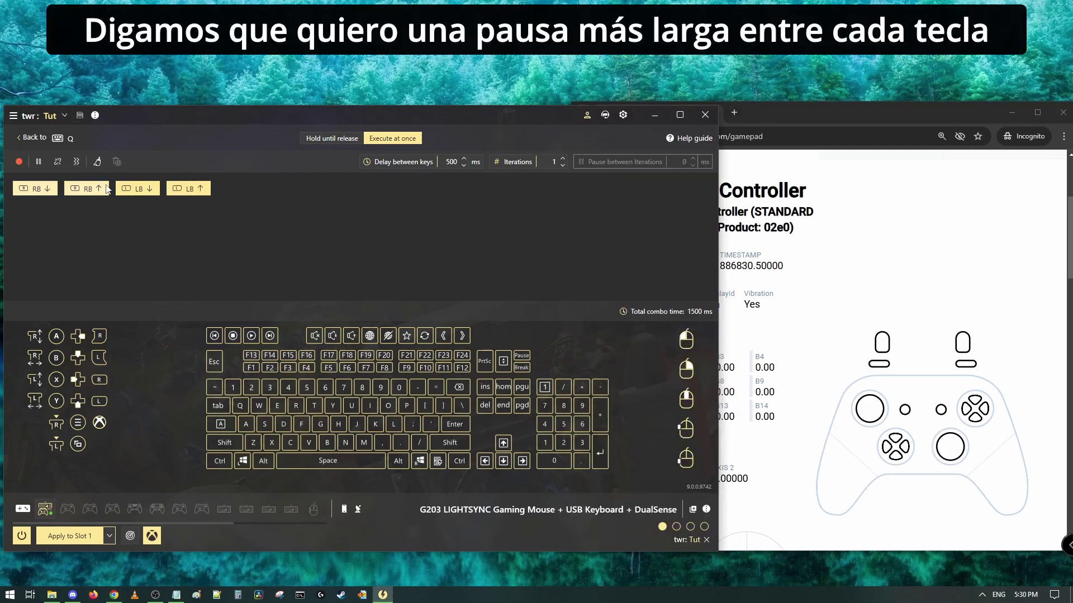
Step: Set the combo's delay between keys to 50 ms
double_click(453, 161)
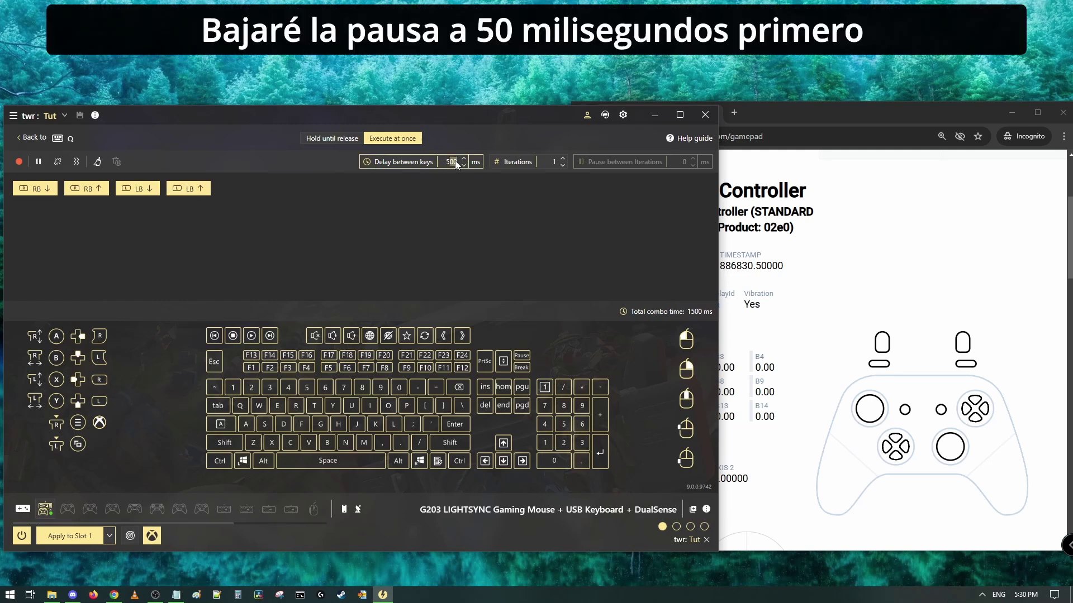
text(50)
click(398, 228)
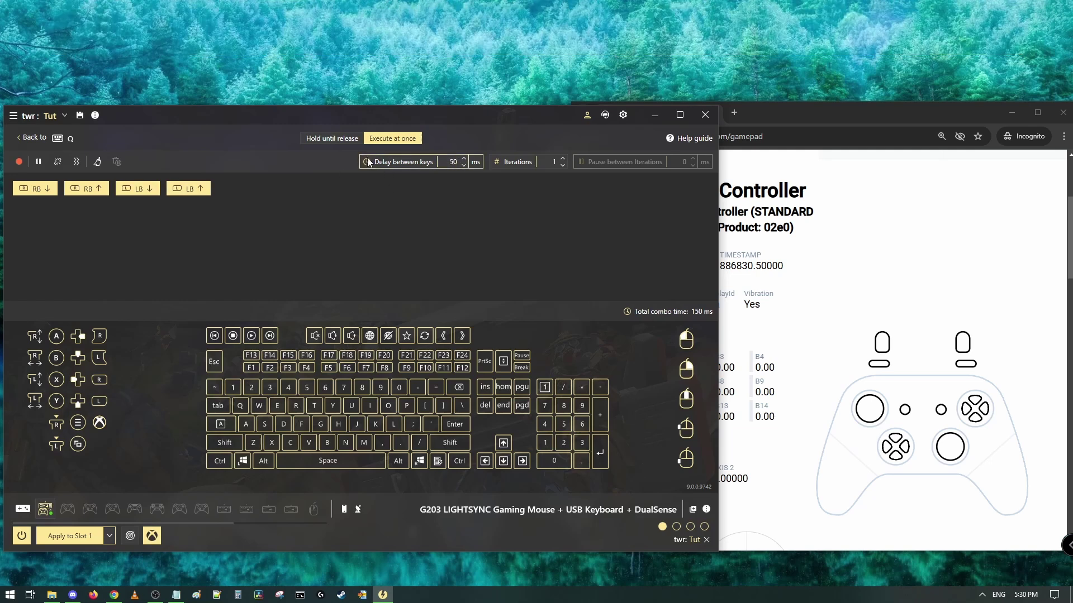
Step: Insert a 500 ms pause between the RB release and the LB press, then apply the combo to Slot 1 for testing
click(39, 160)
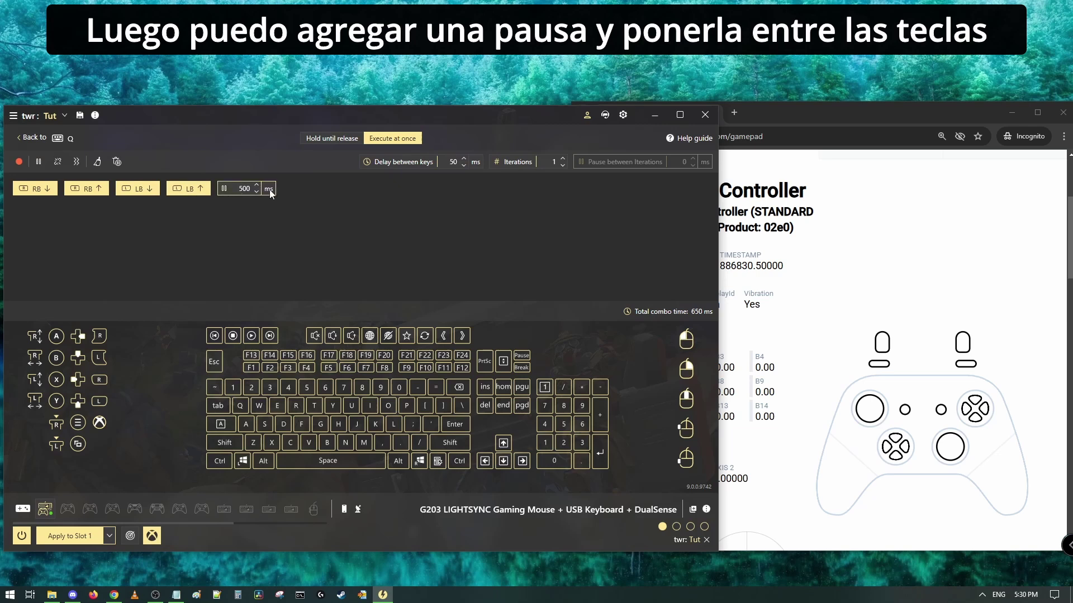
drag(268, 190, 123, 195)
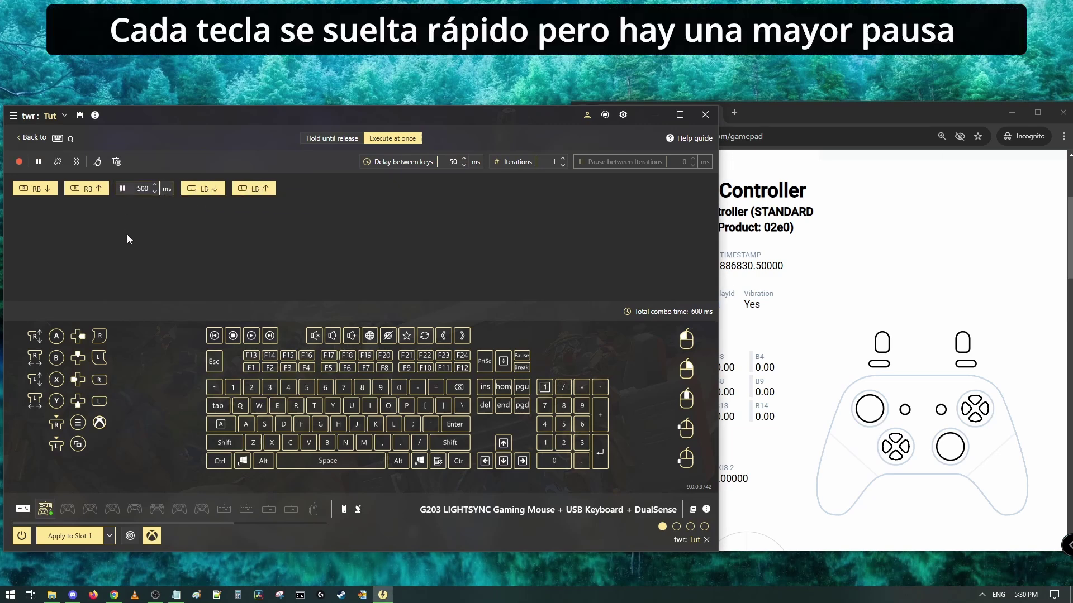
click(82, 541)
click(797, 388)
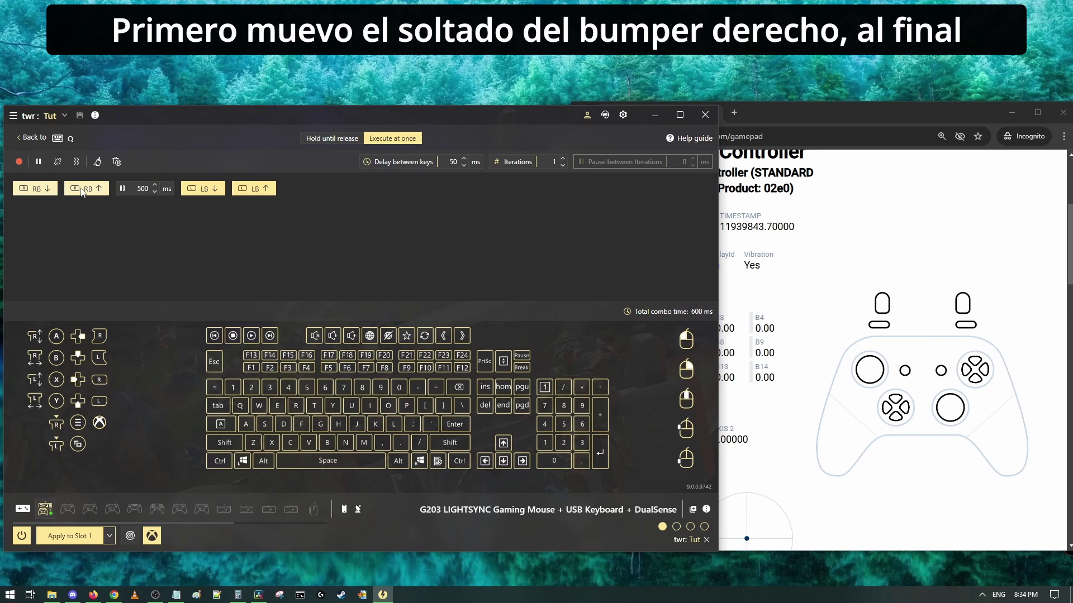
Step: Move the RB release to the end of the combo and try a zero delay between keys, confirming the warning
drag(101, 194, 290, 193)
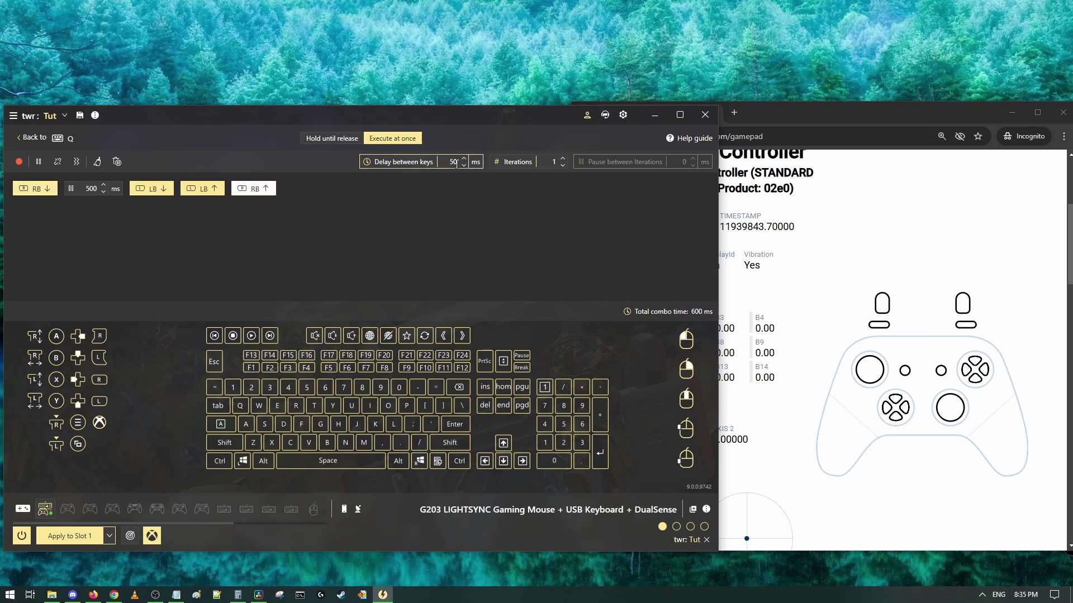
double_click(452, 162)
text(100)
key(BackSpace)
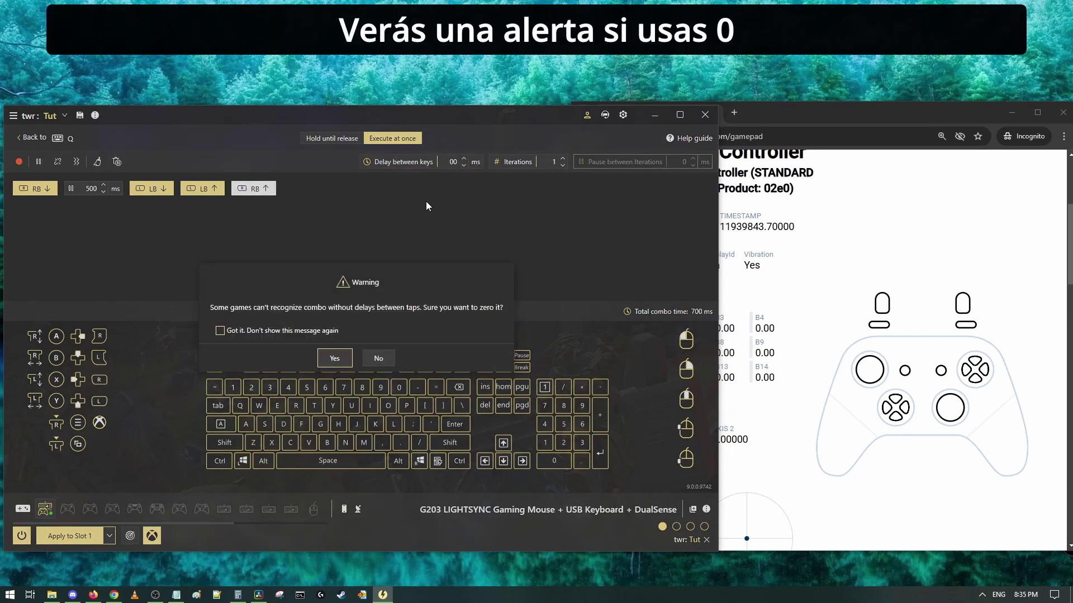
click(333, 359)
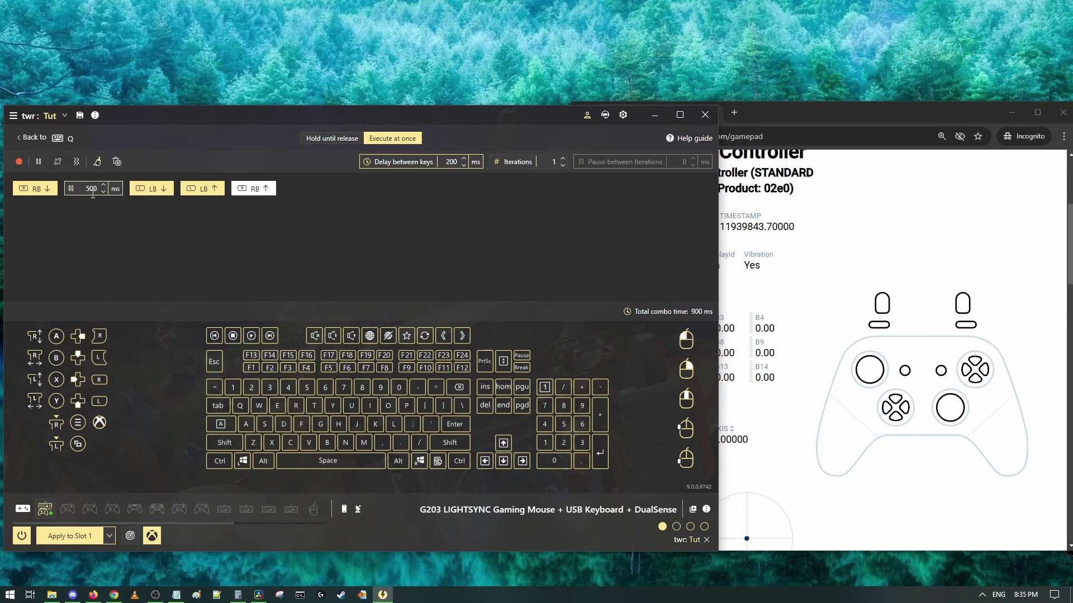
Step: Remove the 500 ms pause between the RB press and the LB press
click(117, 190)
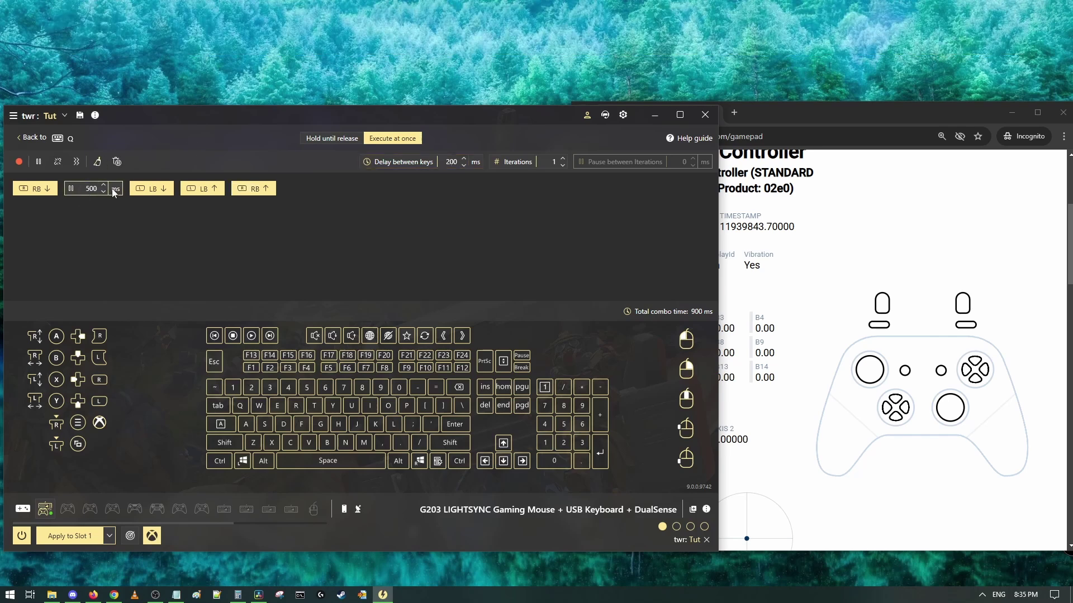
click(115, 190)
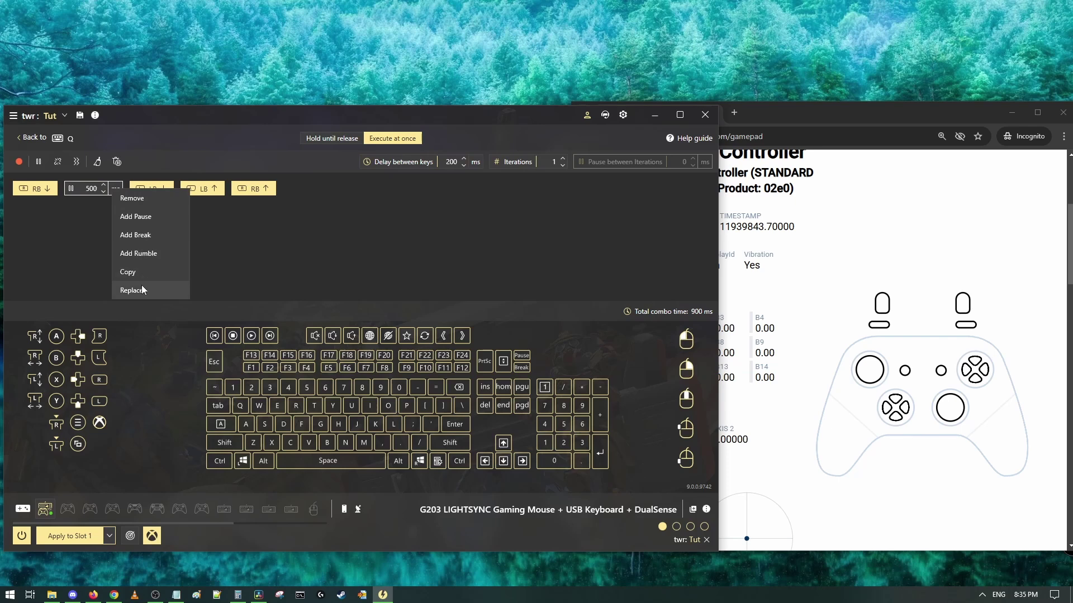
click(140, 203)
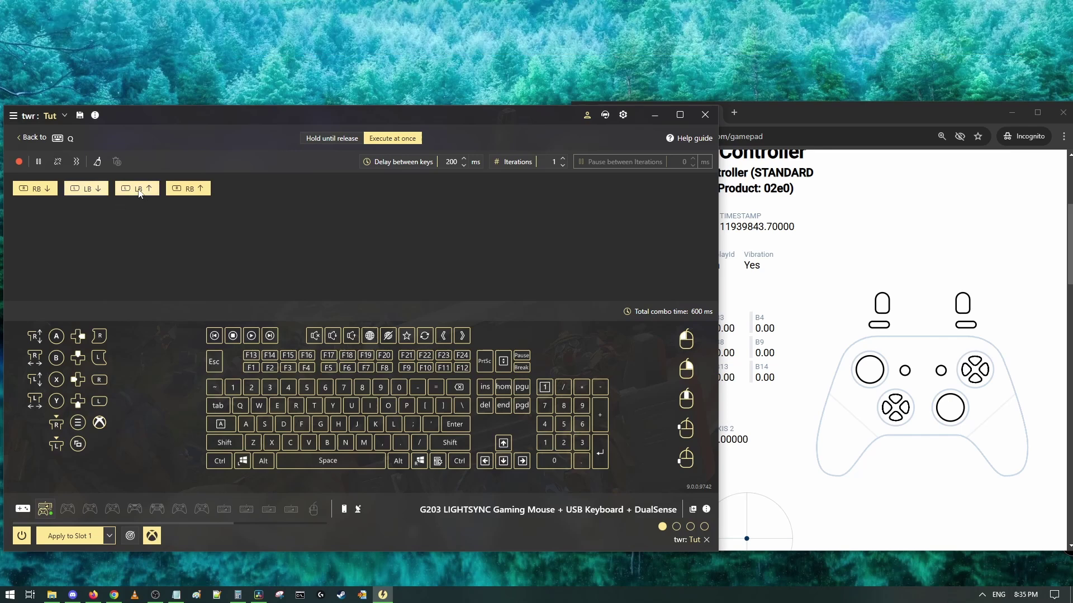
Step: Add presses and releases of the A and B buttons to the combo, and move the RB release to the end
click(56, 337)
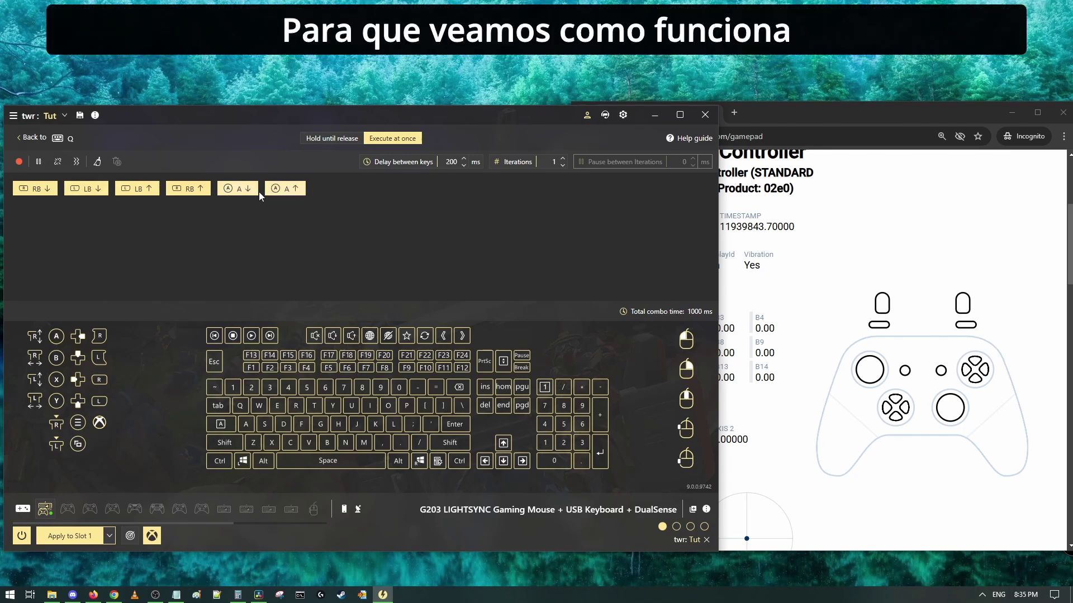
click(57, 359)
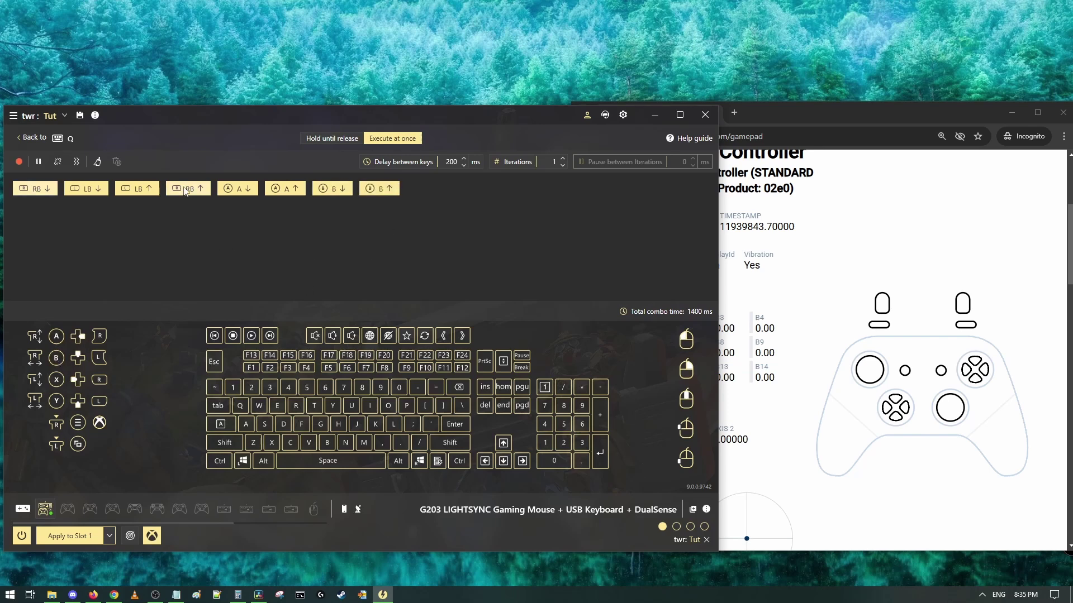
drag(187, 190, 399, 192)
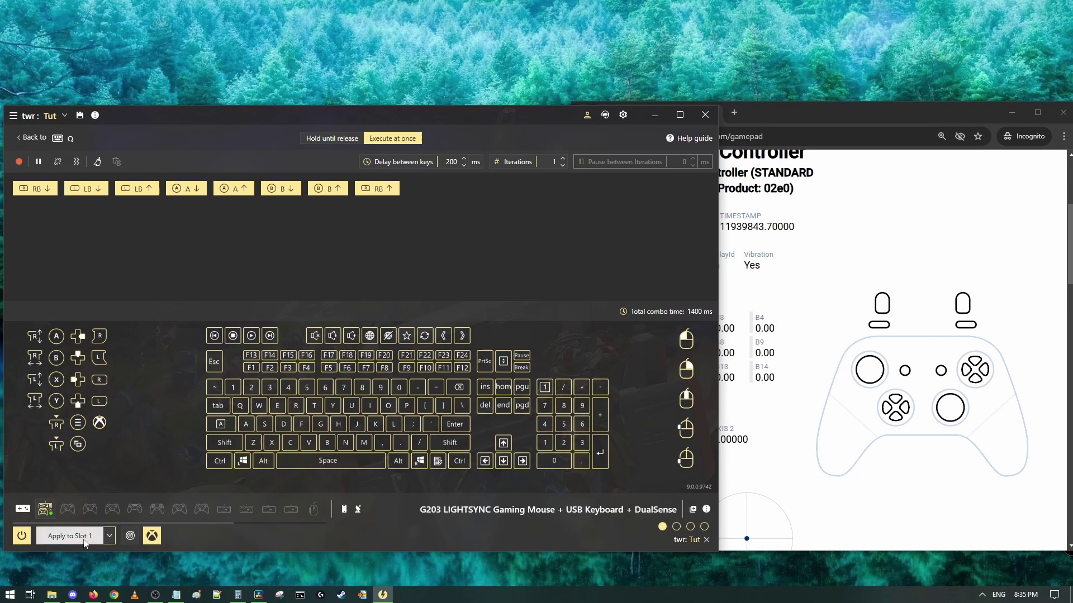
Step: Apply the extended combo to Slot 1 and test it on the Gamepad Tester page
click(66, 536)
click(852, 302)
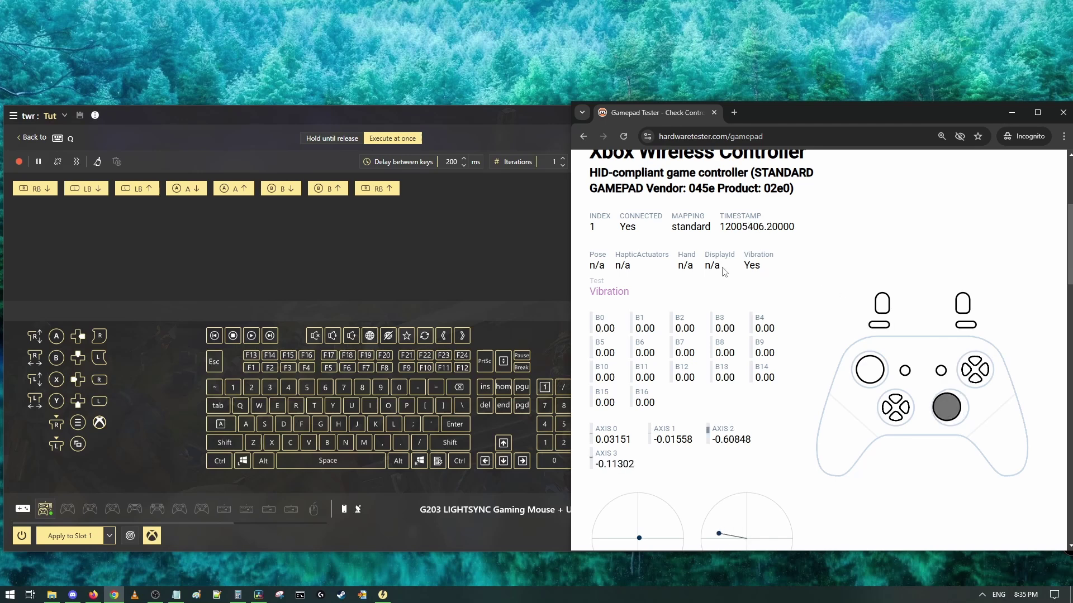
click(486, 263)
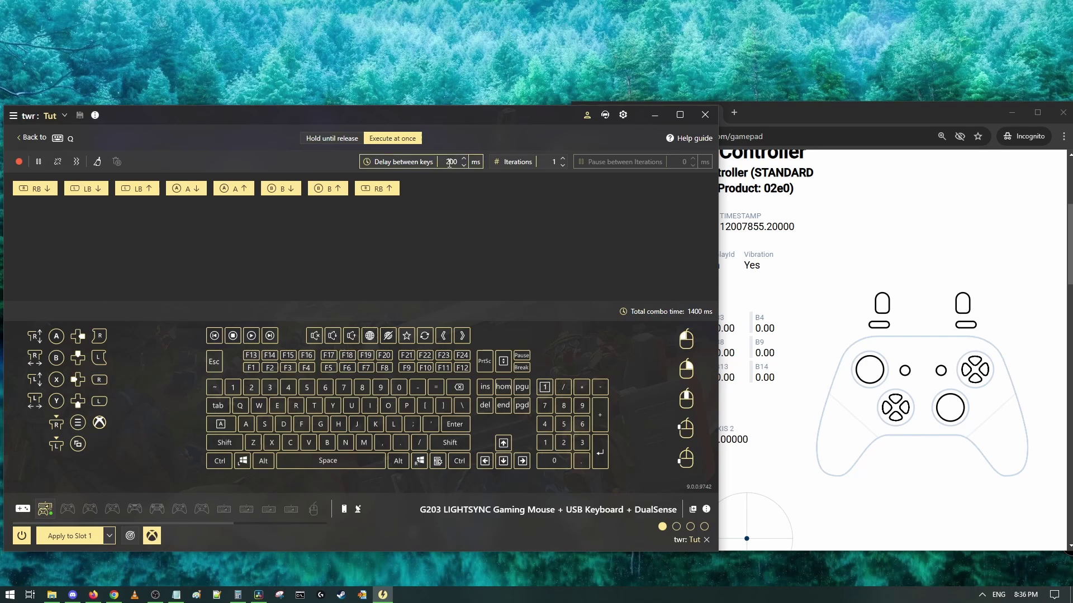
Step: Set the combo's delay between keys to 100 ms
drag(447, 161, 452, 162)
text(1)
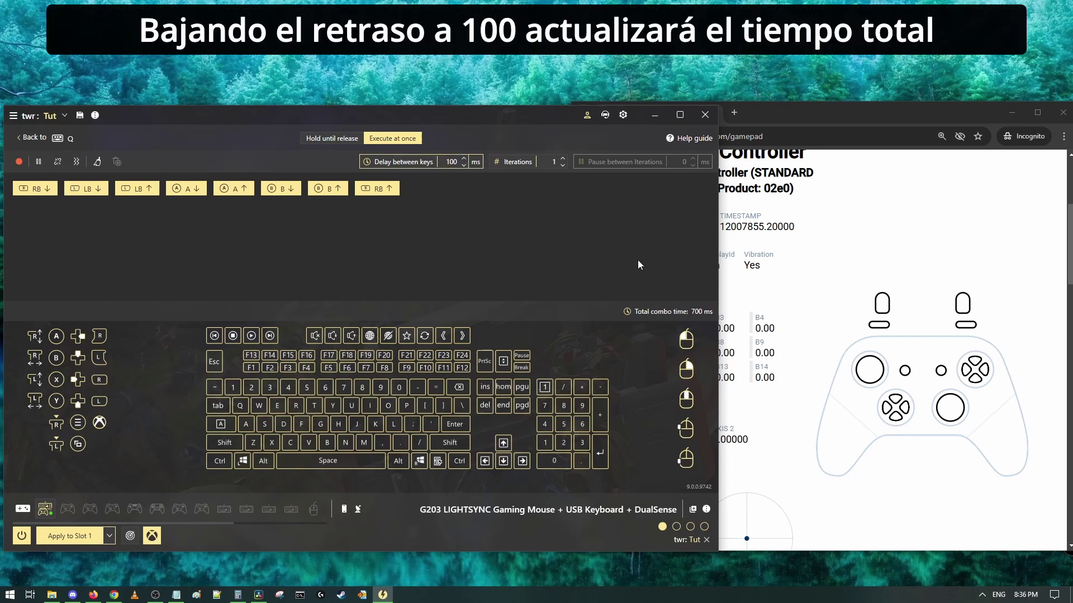
click(644, 264)
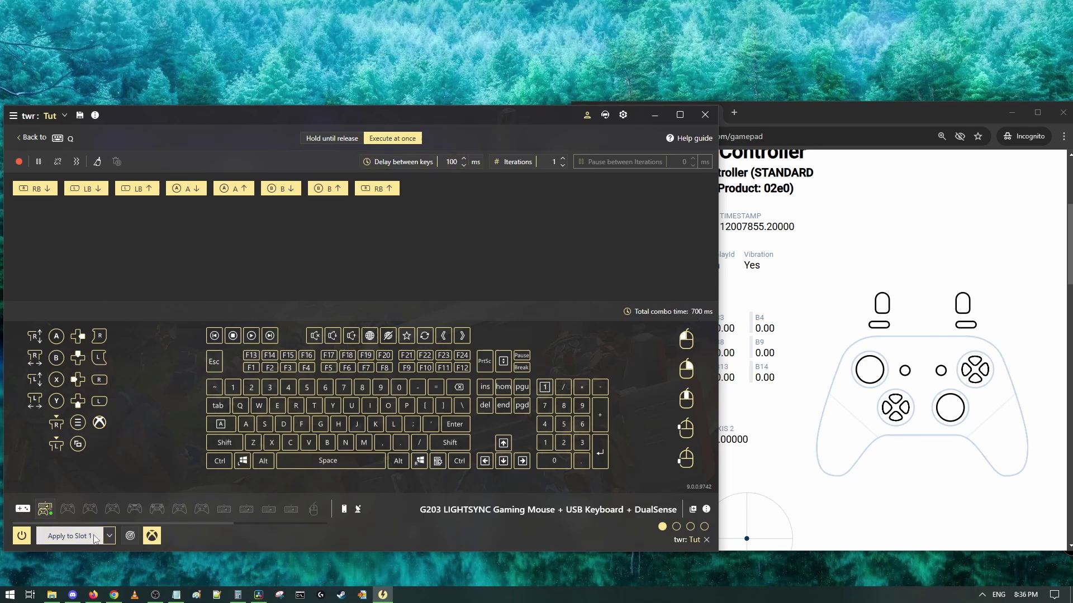
Step: Test the Q combo with its 100 ms delay on the Gamepad Tester page, then return to the combo editor
click(849, 311)
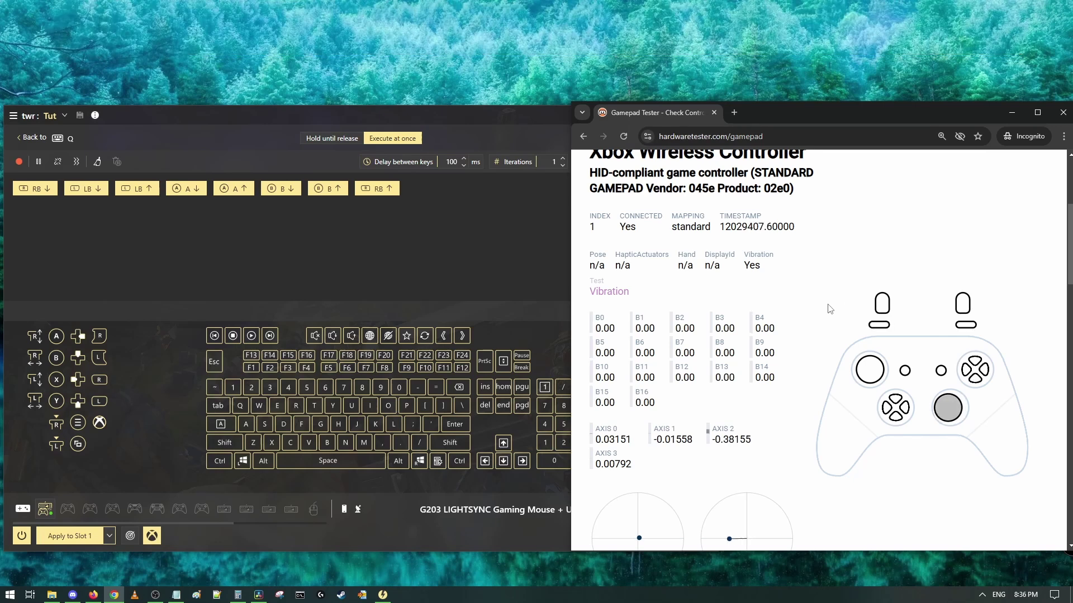
click(491, 260)
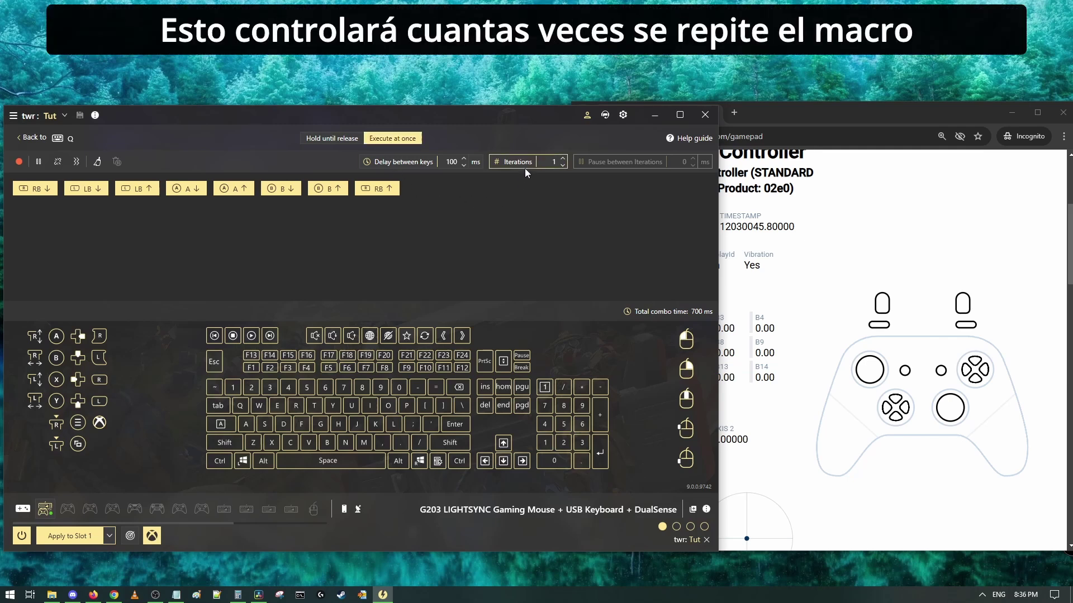
Step: Set the combo's iterations to 2, apply it to Slot 1 and test it with Q on the Gamepad Tester page
click(562, 159)
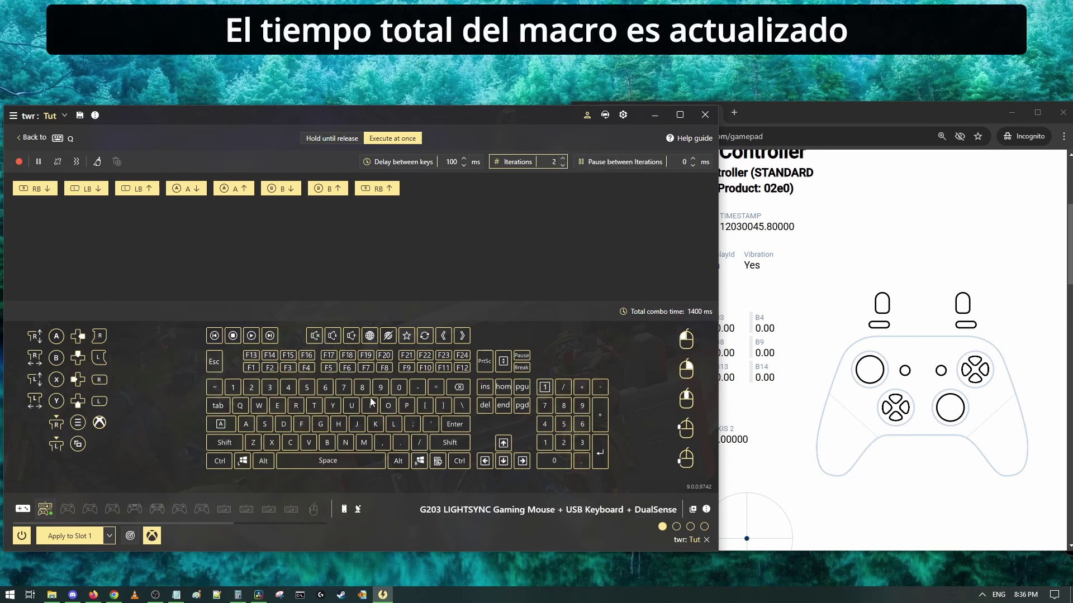
click(831, 321)
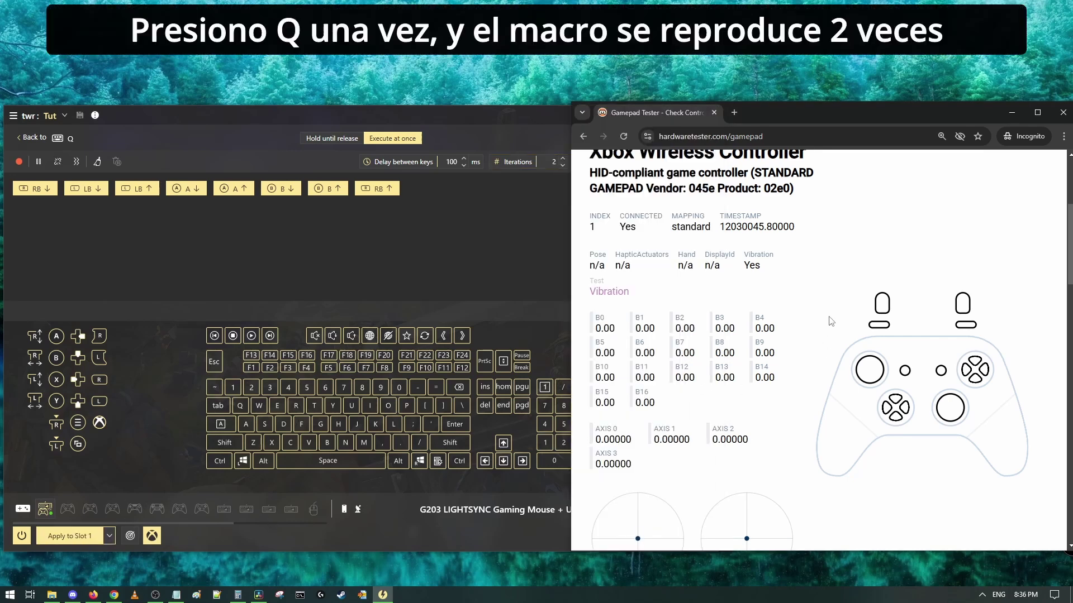
key(q)
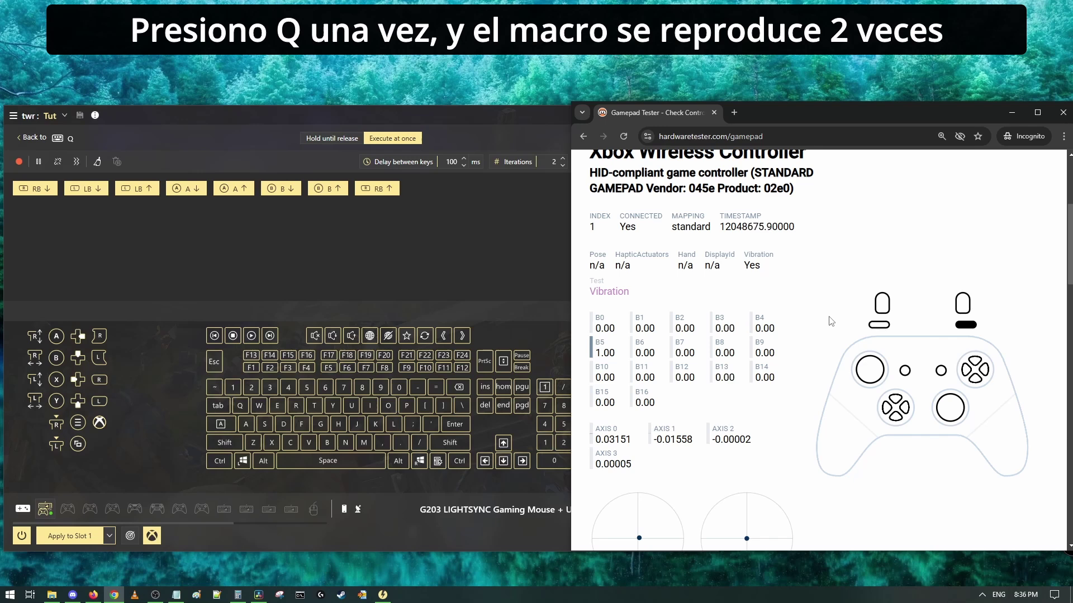
Step: Set the pause between iterations to 500 ms, apply the combo to Slot 1 and test it on the Gamepad Tester page
click(428, 222)
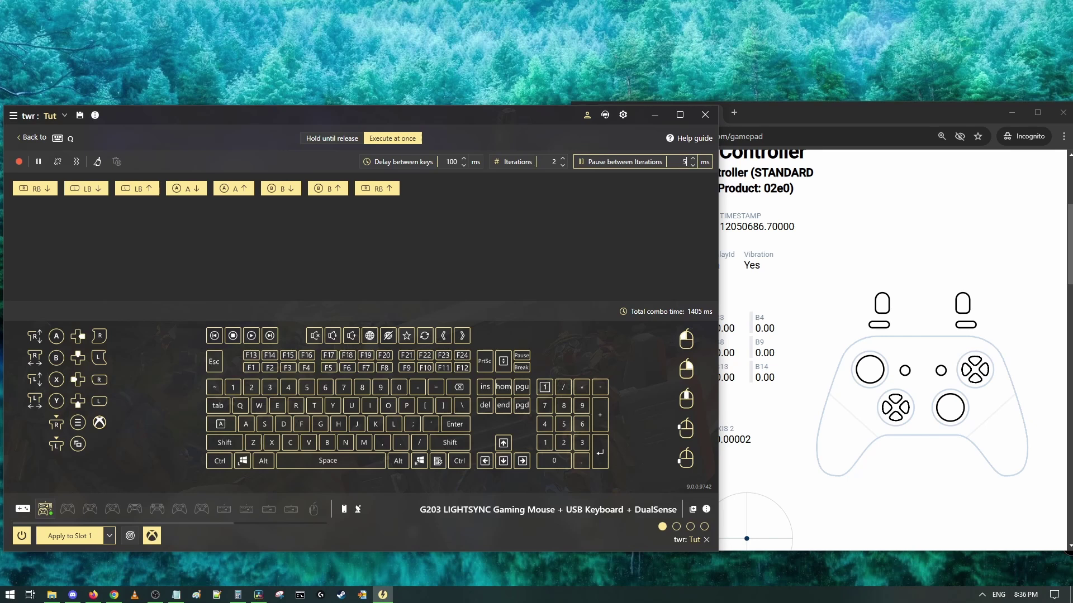
click(73, 538)
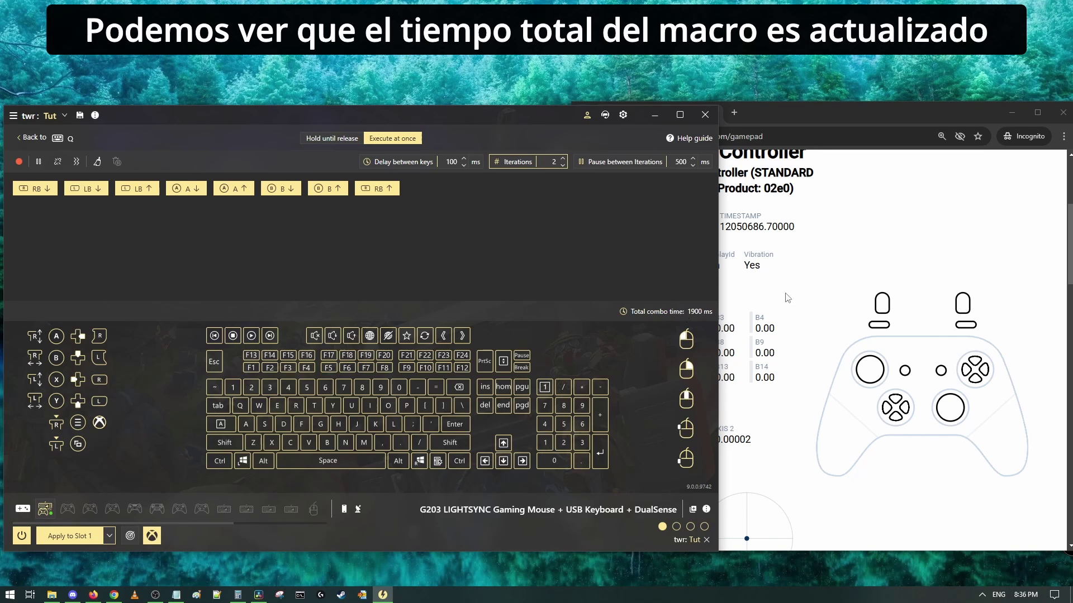
click(844, 291)
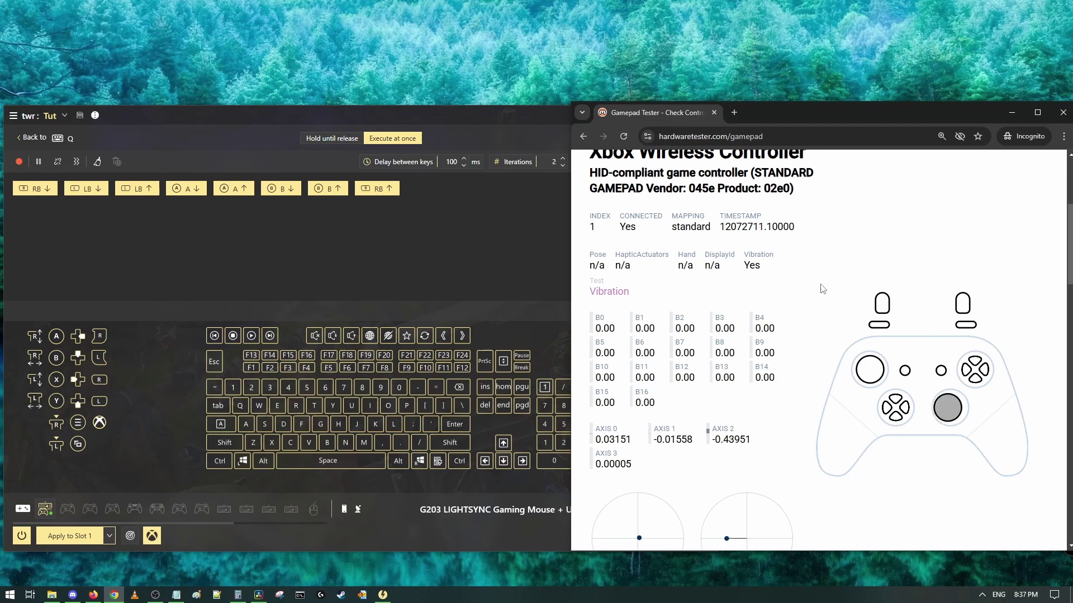
click(453, 270)
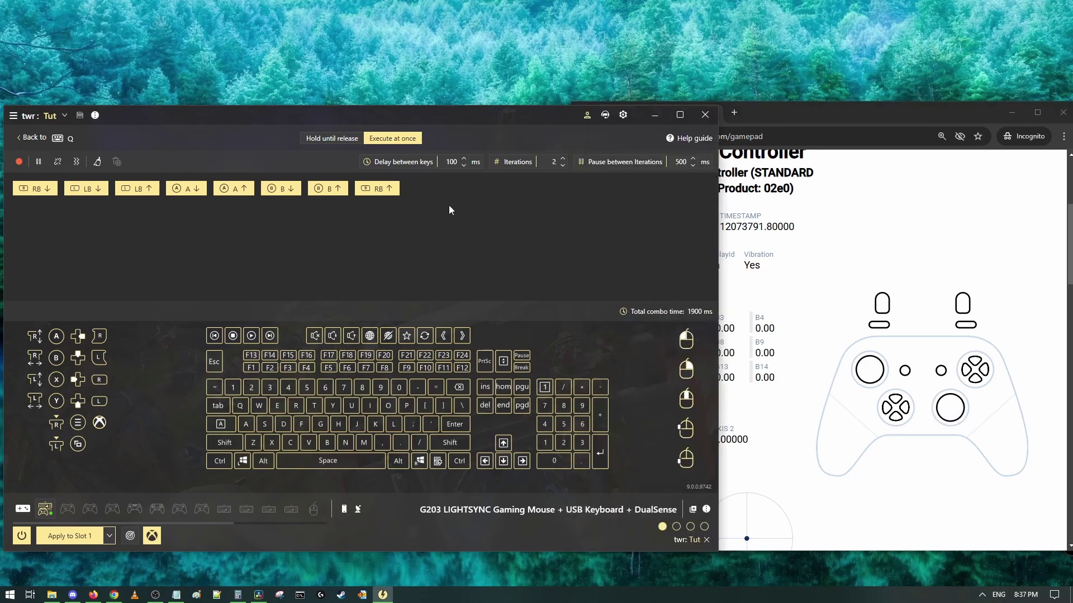
Step: Set the combo's iterations to 1, enable Toggle on the Q mapping and apply the configuration to Slot 1
click(562, 166)
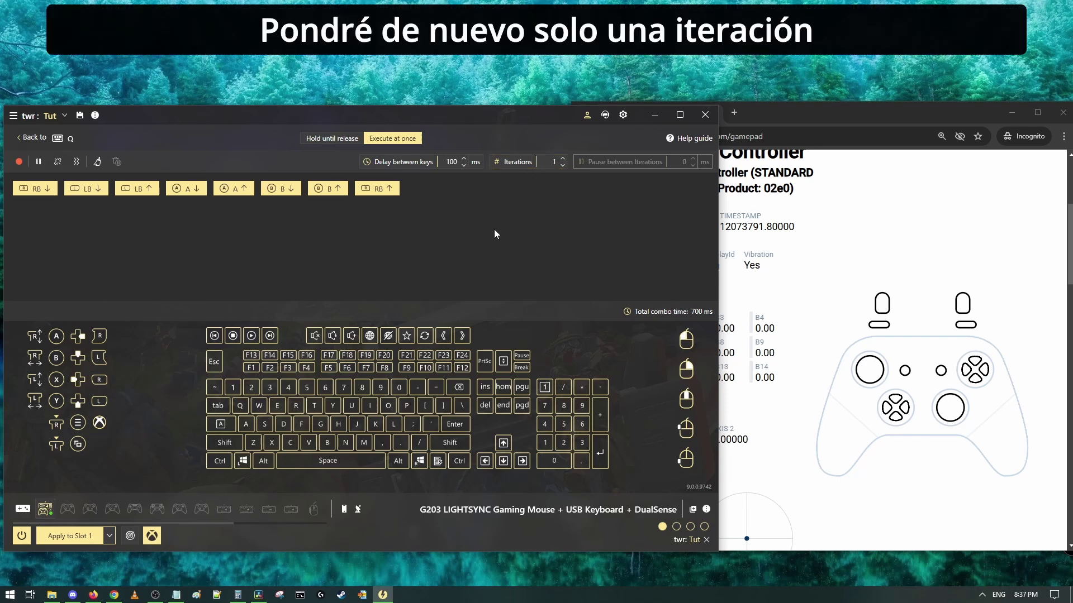
click(21, 139)
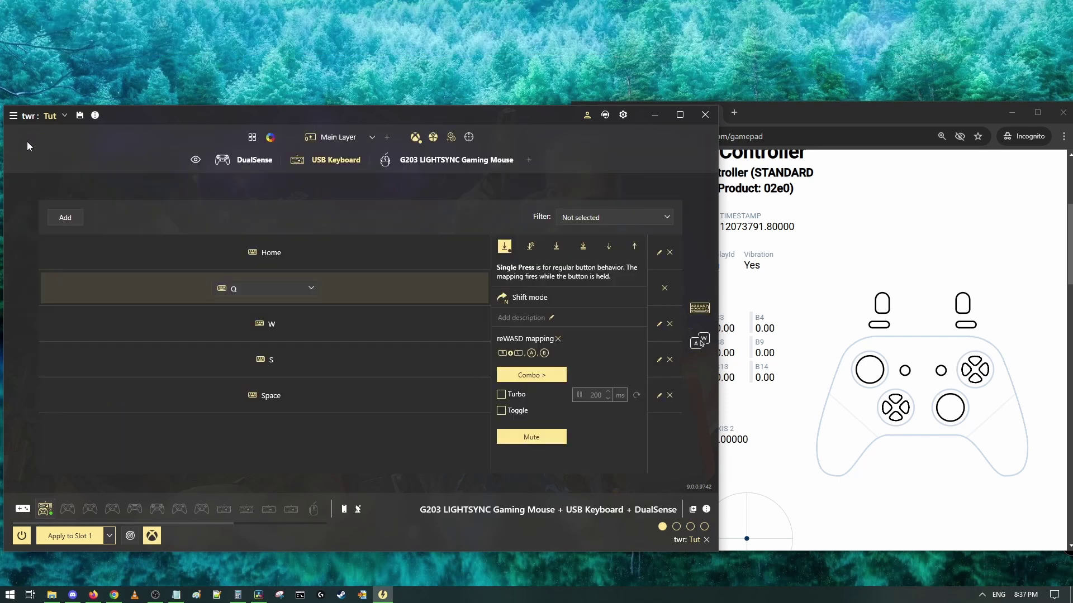
click(501, 411)
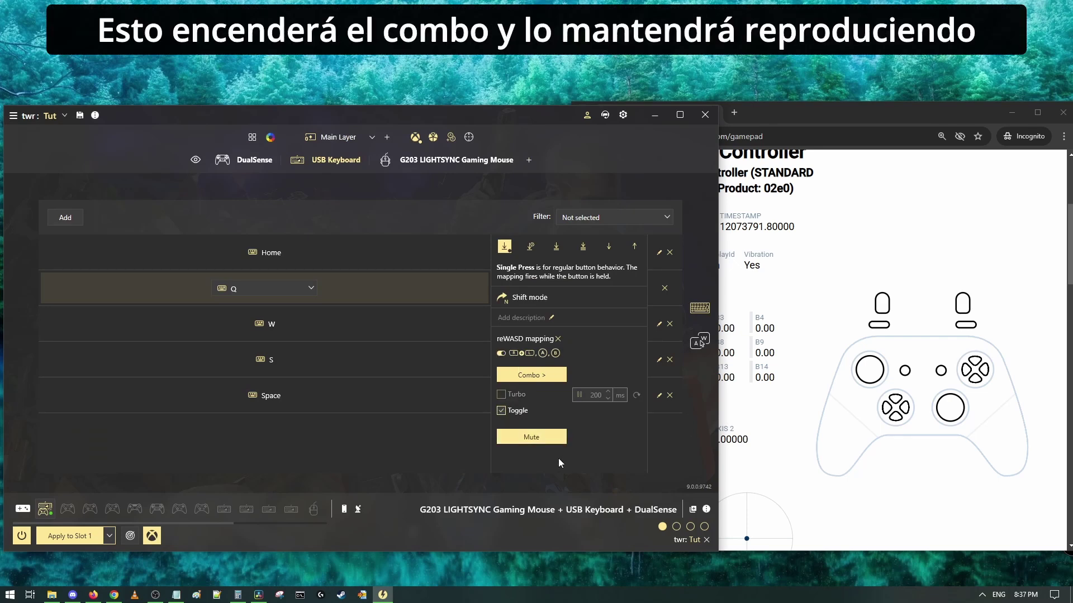
click(67, 535)
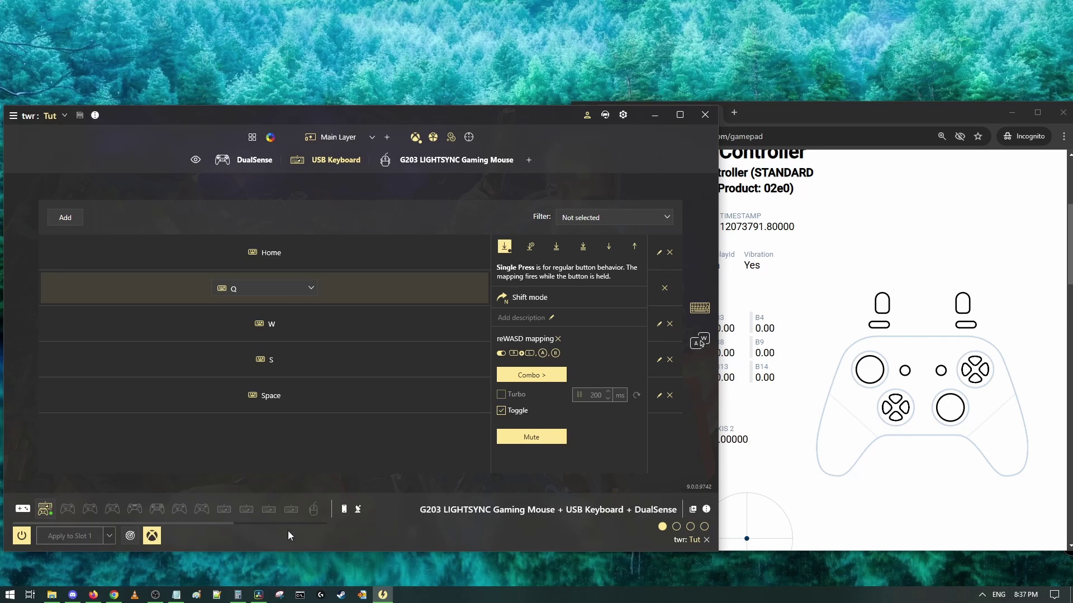
Step: Test switching the toggled combo on and off with Q on the Gamepad Tester page
click(812, 414)
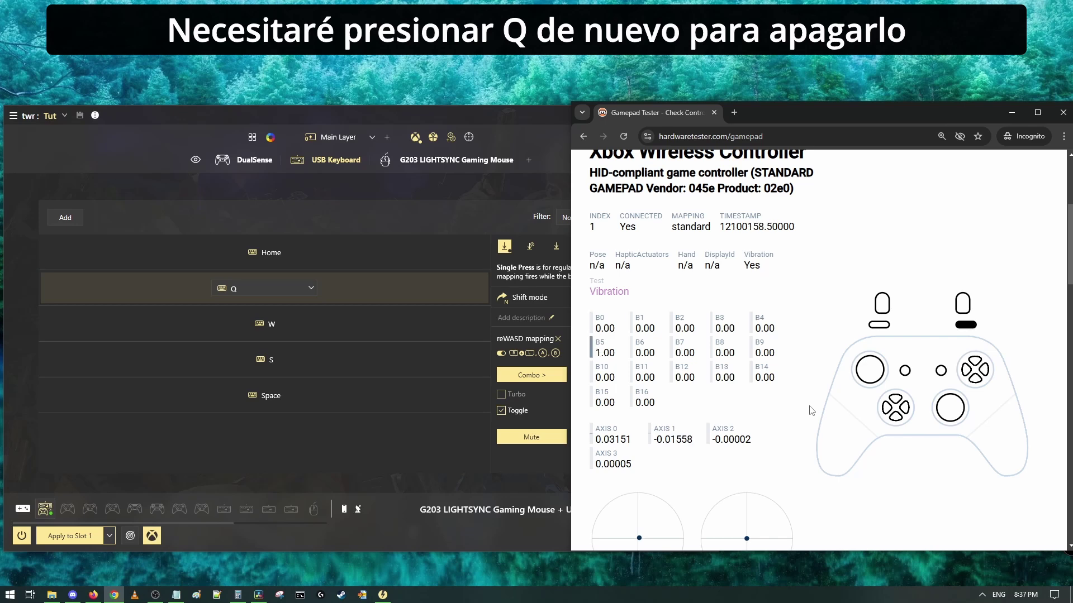
key(q)
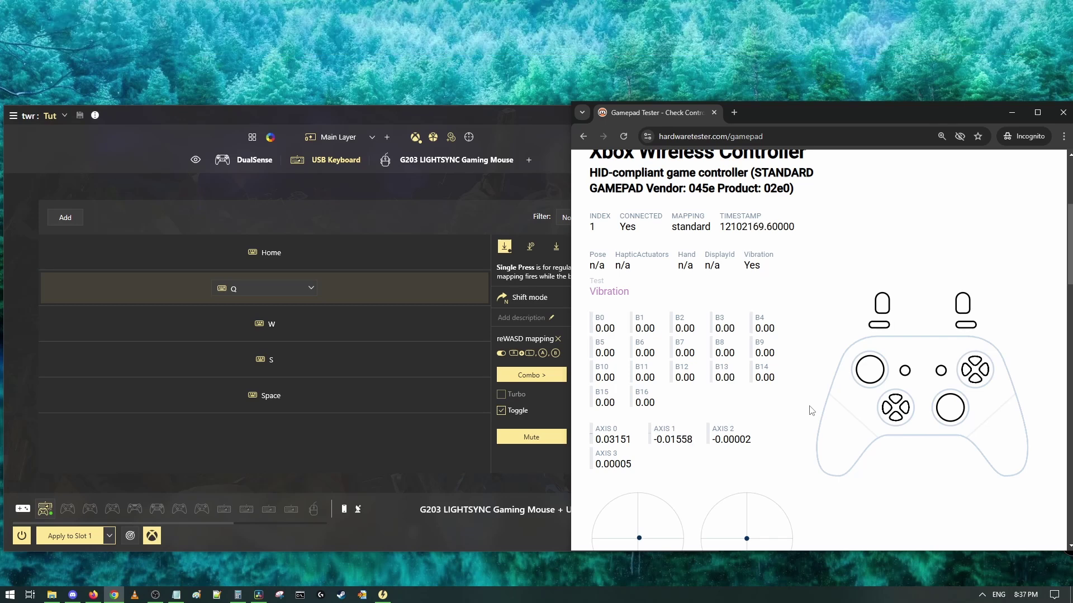
key(q)
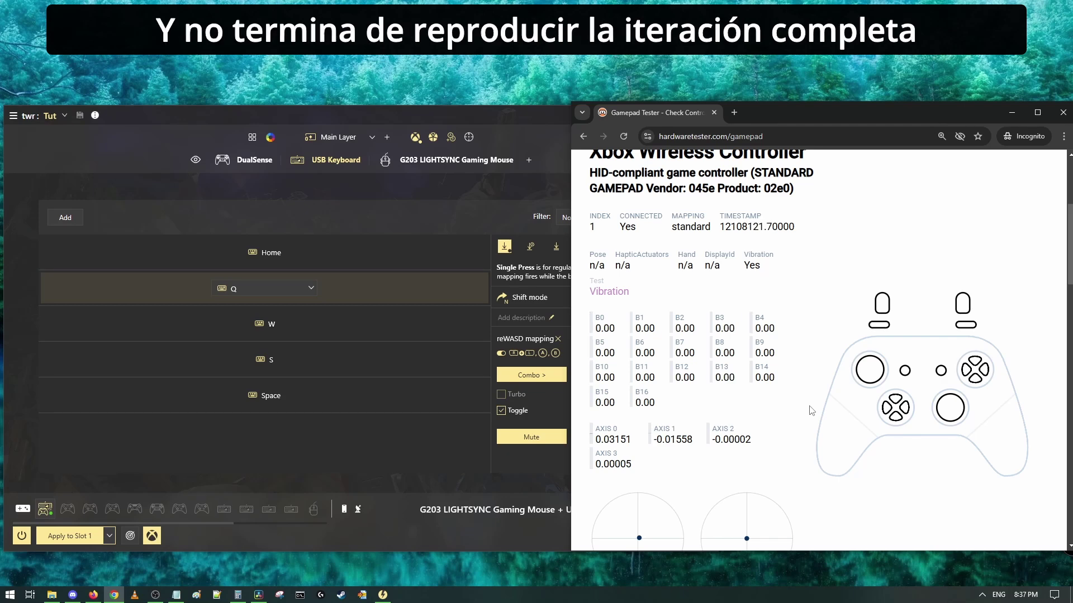
click(374, 477)
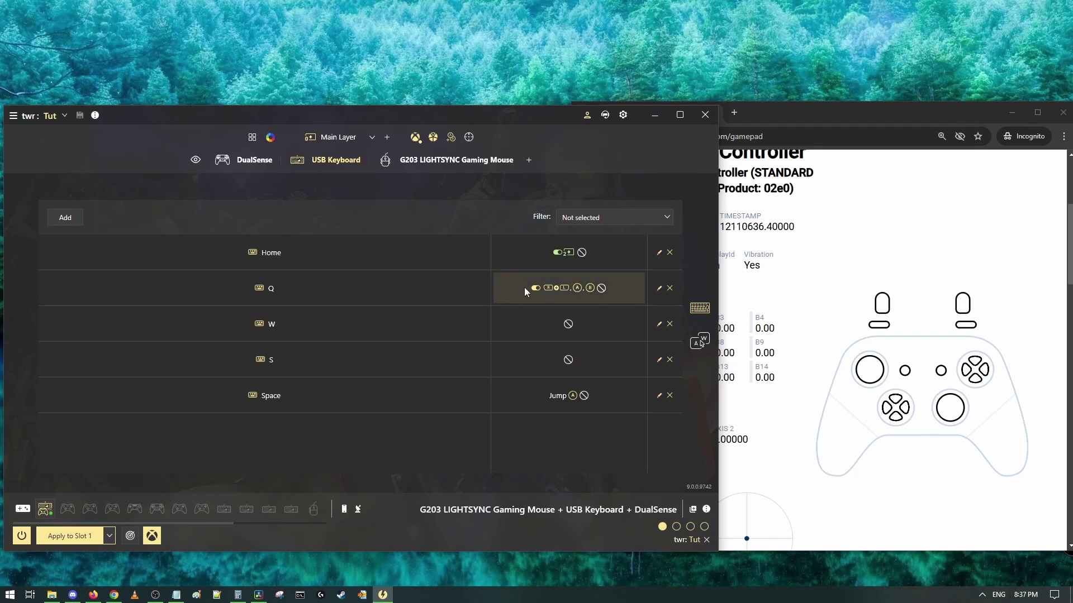
Step: Copy all button commands from the Q key's combo and return to the keyboard mappings
click(548, 289)
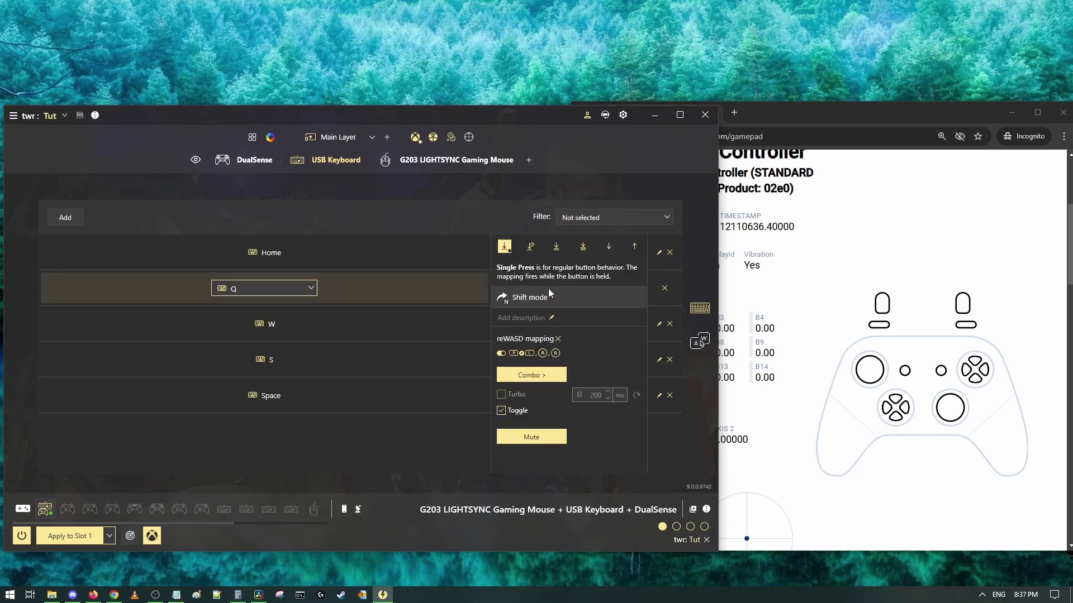
click(541, 373)
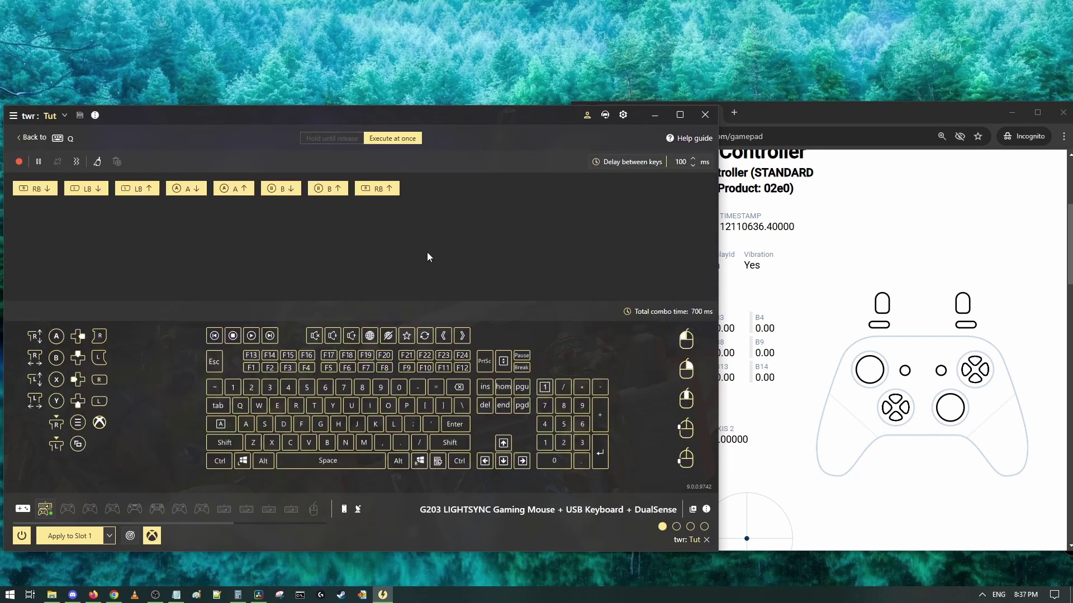
drag(437, 264, 33, 187)
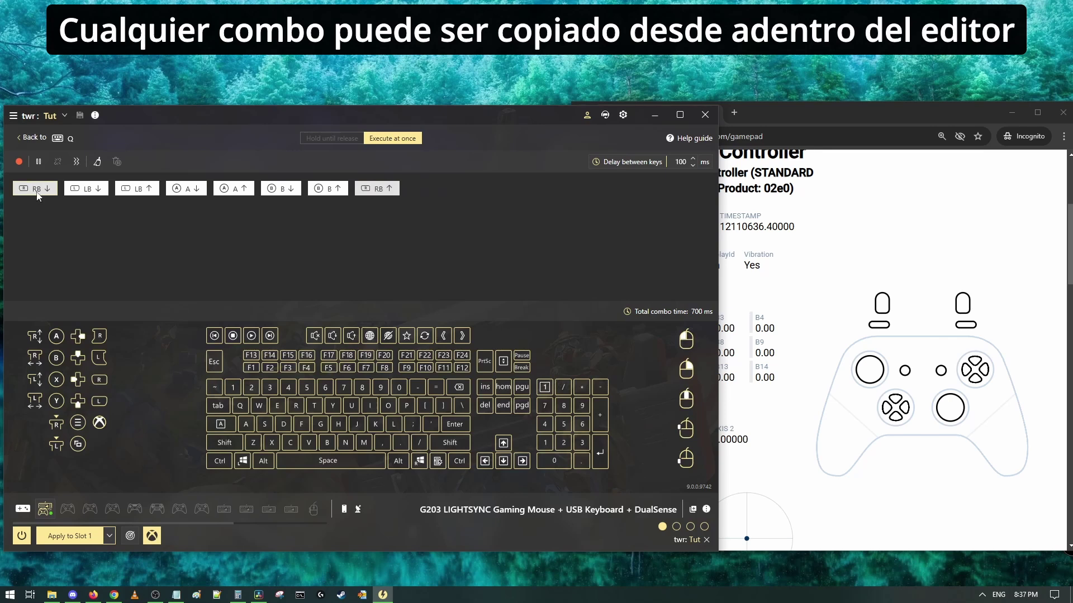
right_click(37, 195)
click(66, 220)
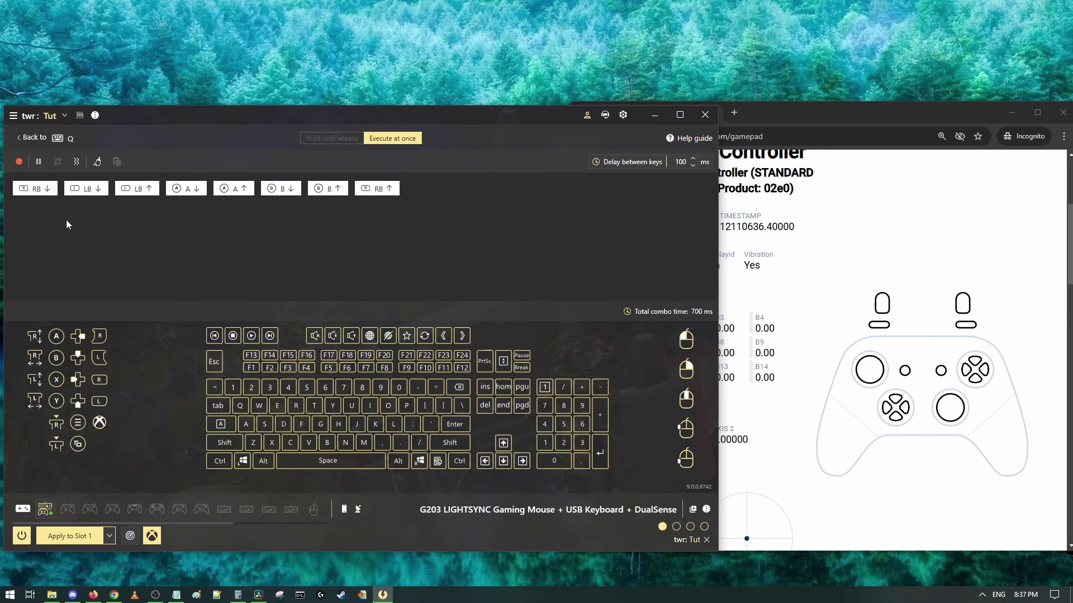
click(21, 138)
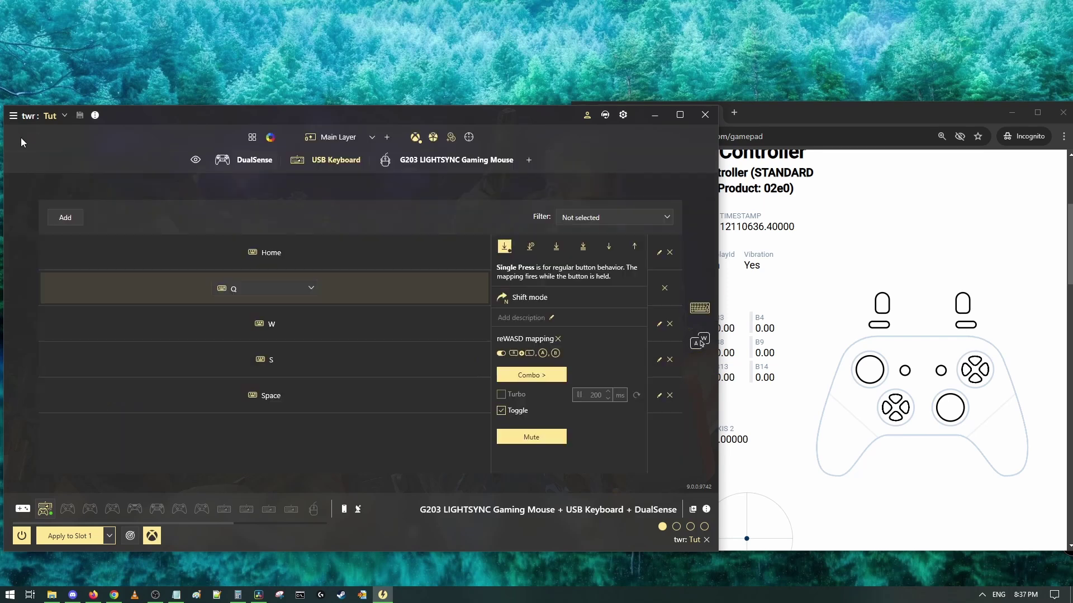
Step: Create a combo on the DualSense's D-pad up button by pasting the copied commands, and apply it to Slot 1
click(256, 162)
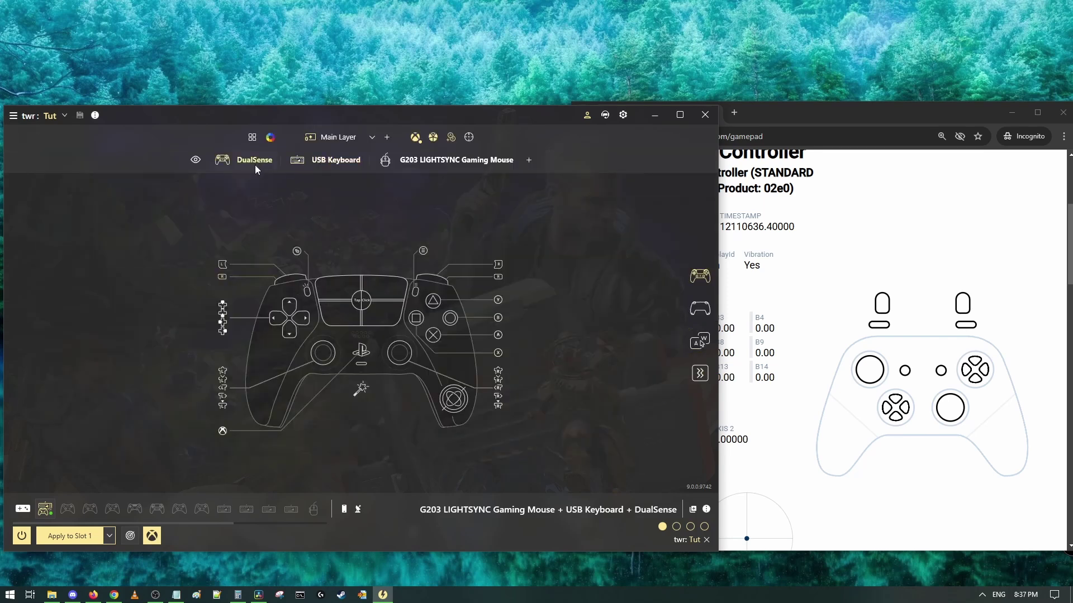
click(289, 306)
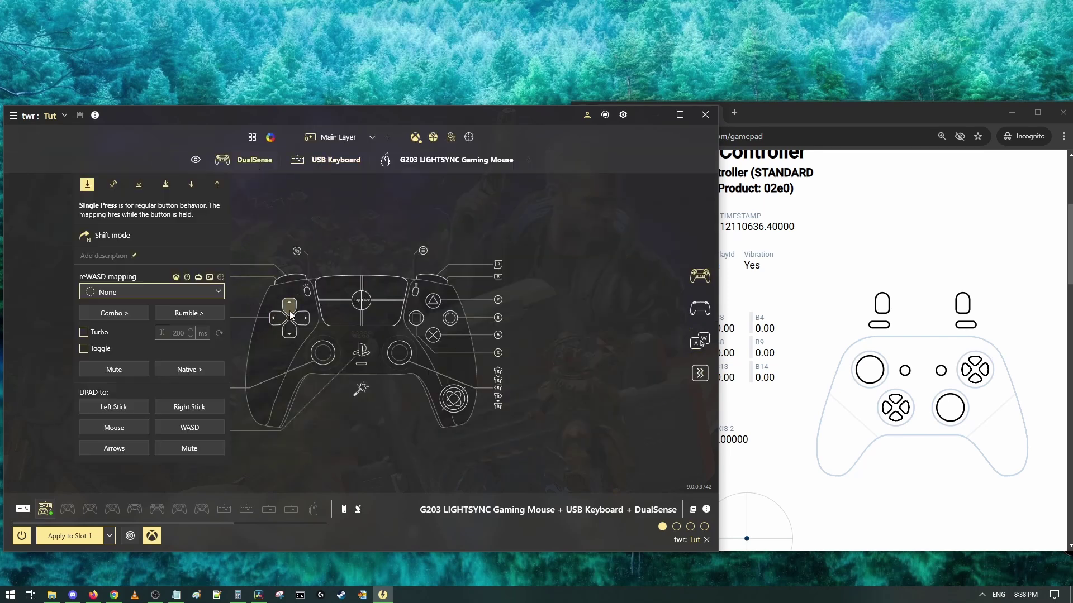
click(111, 314)
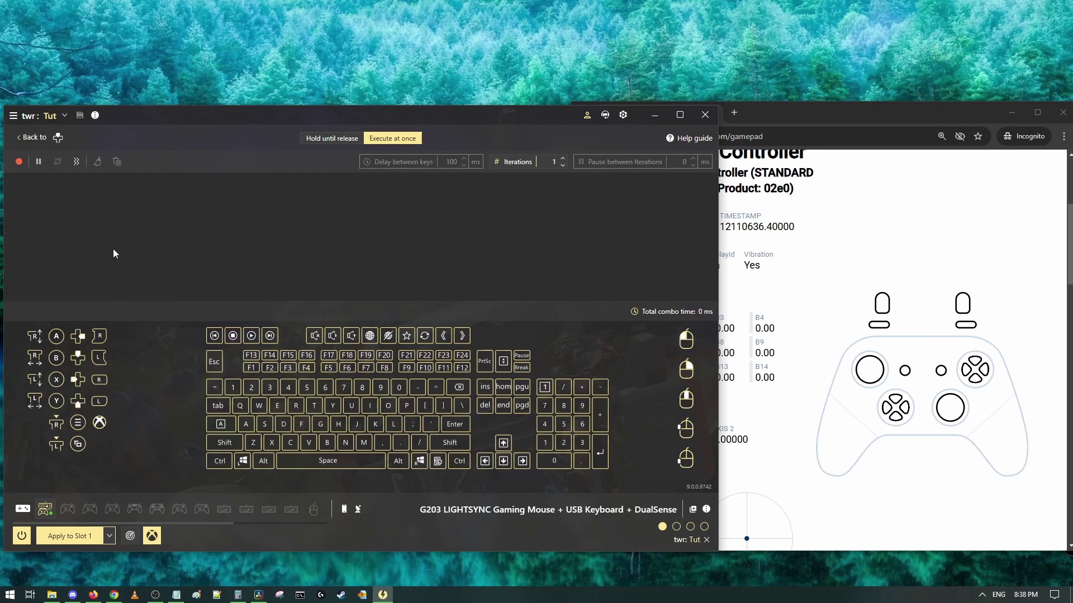
right_click(110, 238)
click(136, 249)
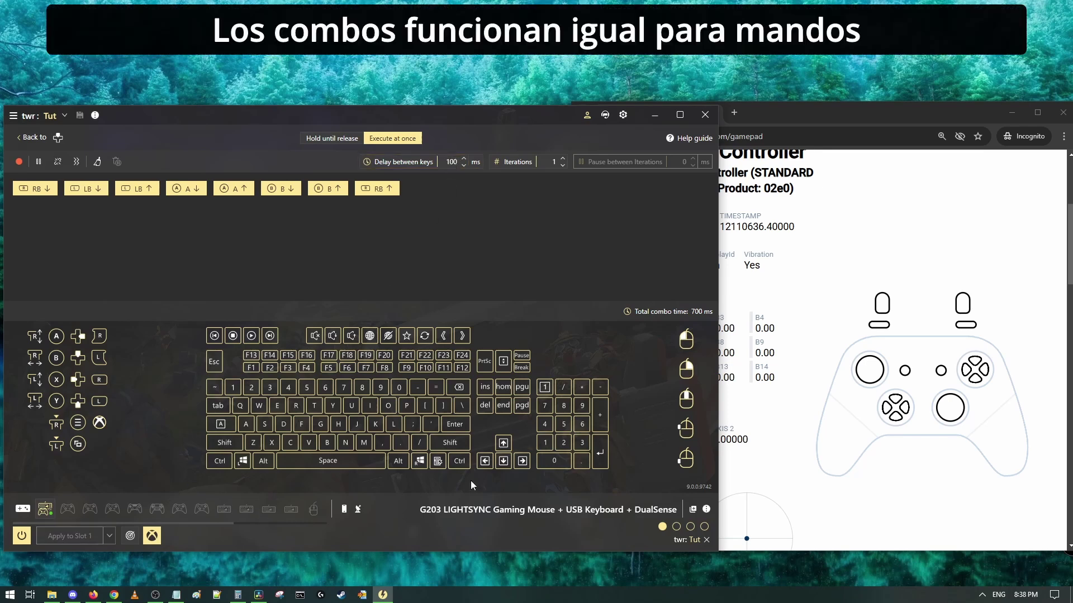
Step: Test the D-pad up combo on the Gamepad Tester page and return to its combo editor
click(803, 431)
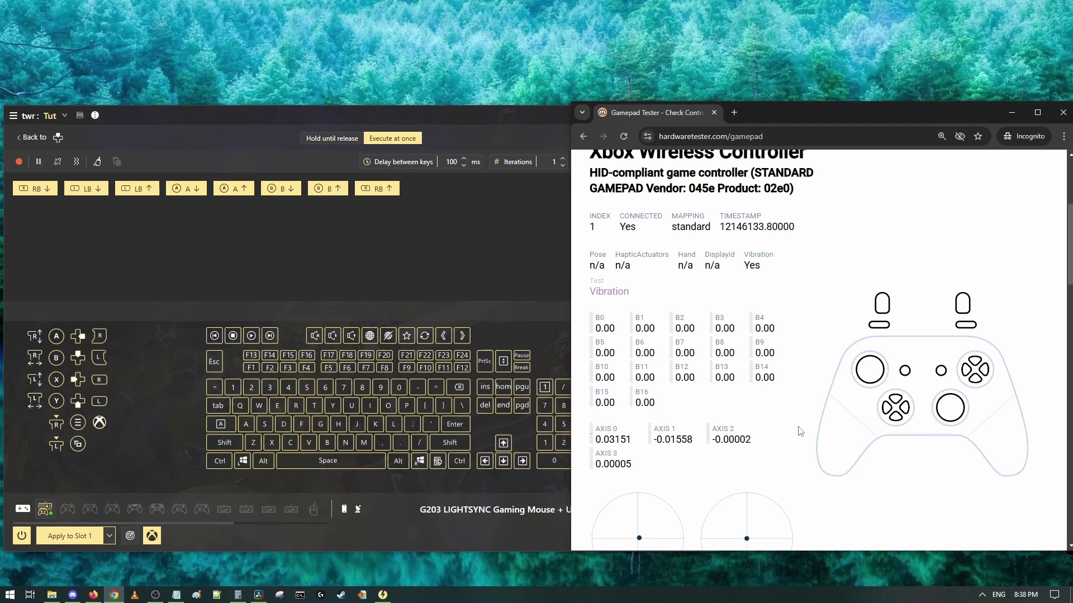
click(340, 257)
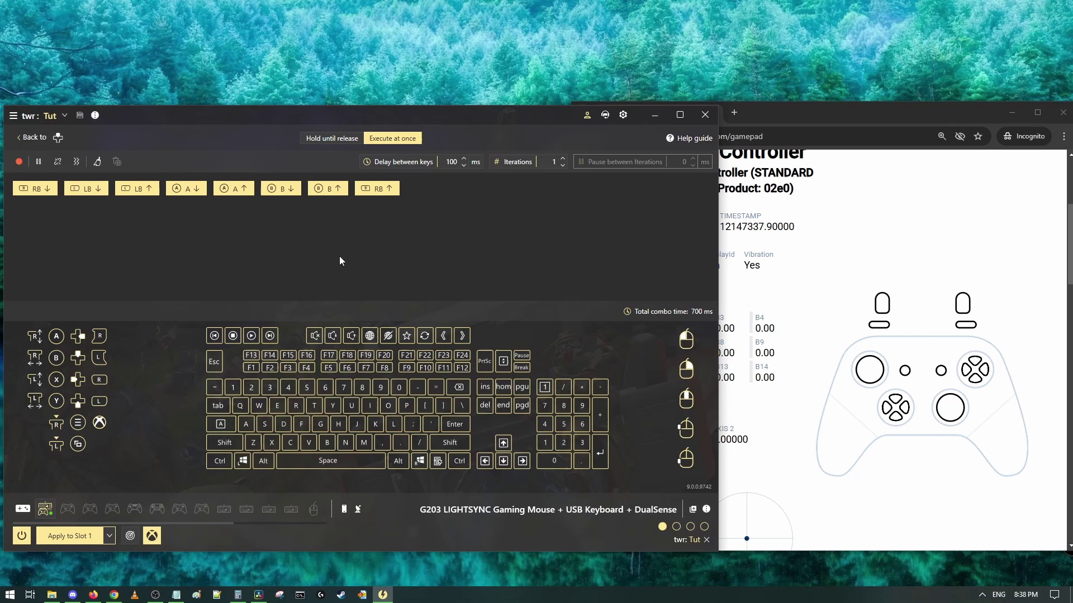
Step: Enable Toggle on the D-pad up mapping and check which timing and iteration options its combo editor offers
click(26, 137)
click(84, 348)
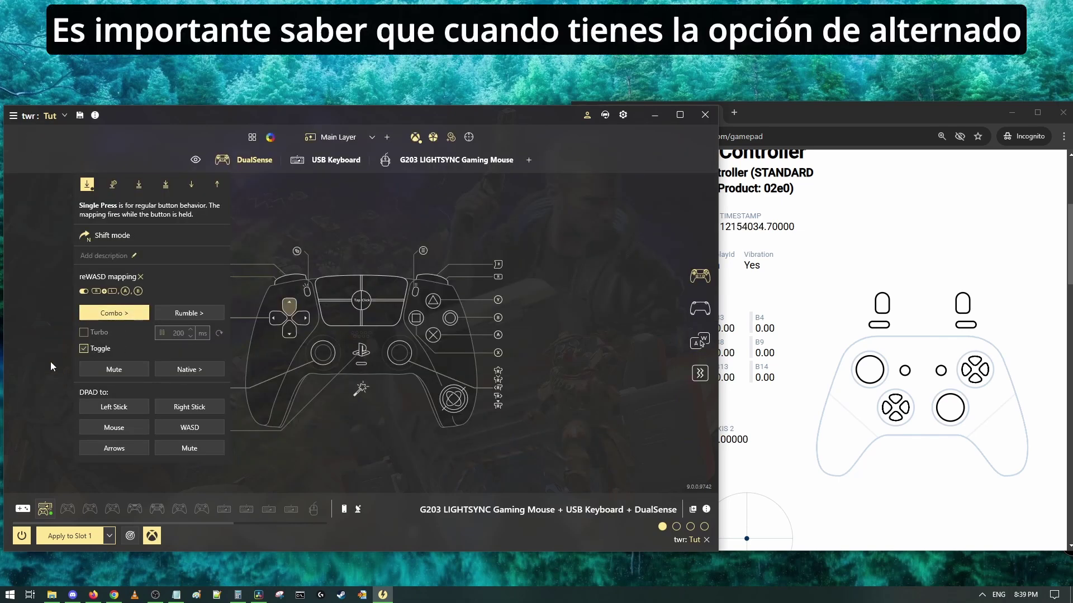
click(50, 361)
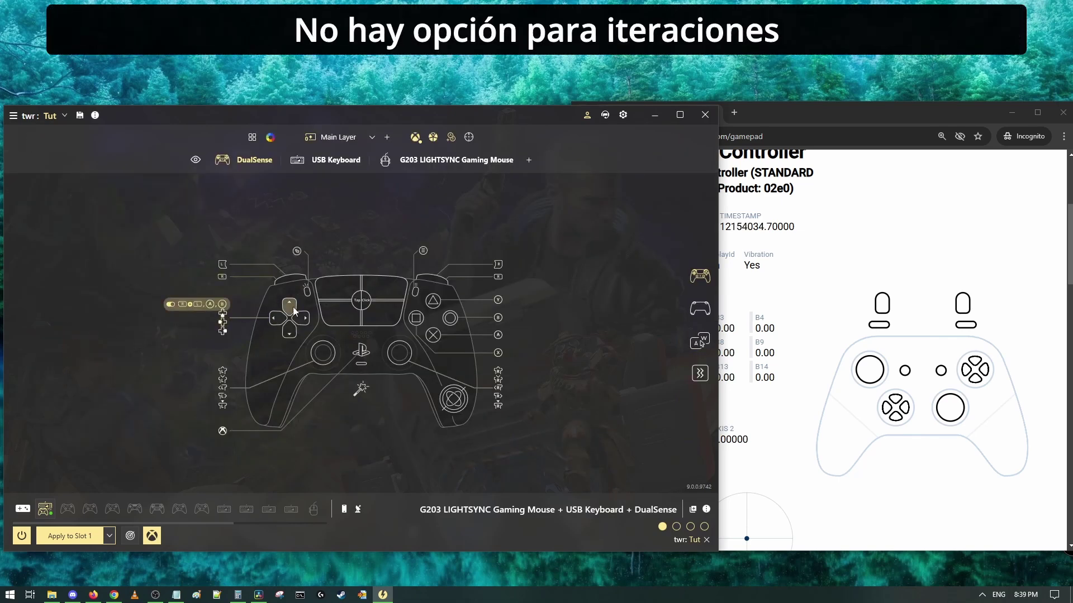
click(193, 304)
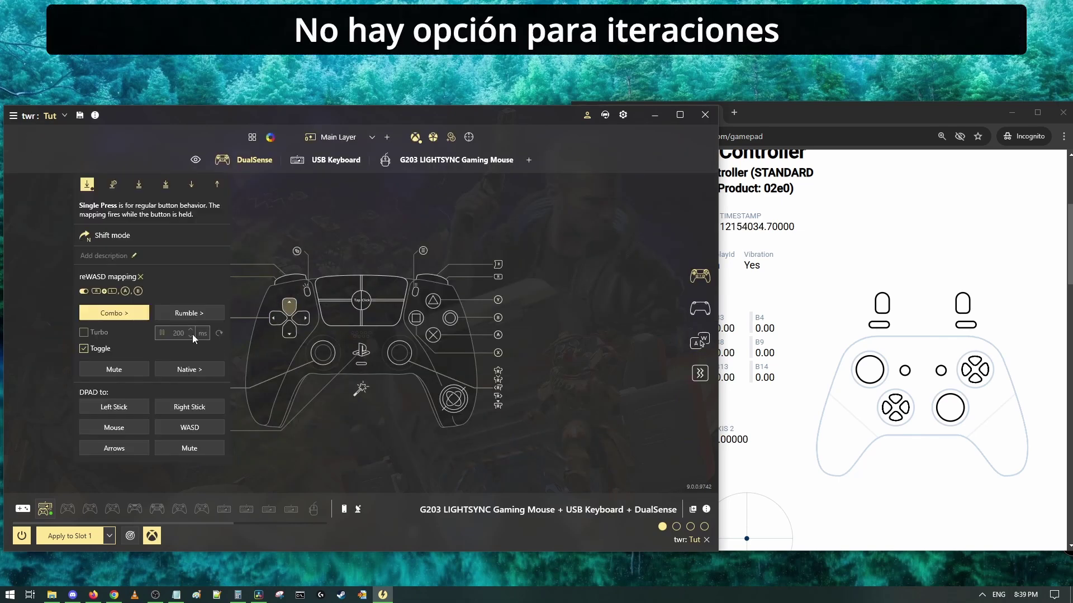
click(128, 316)
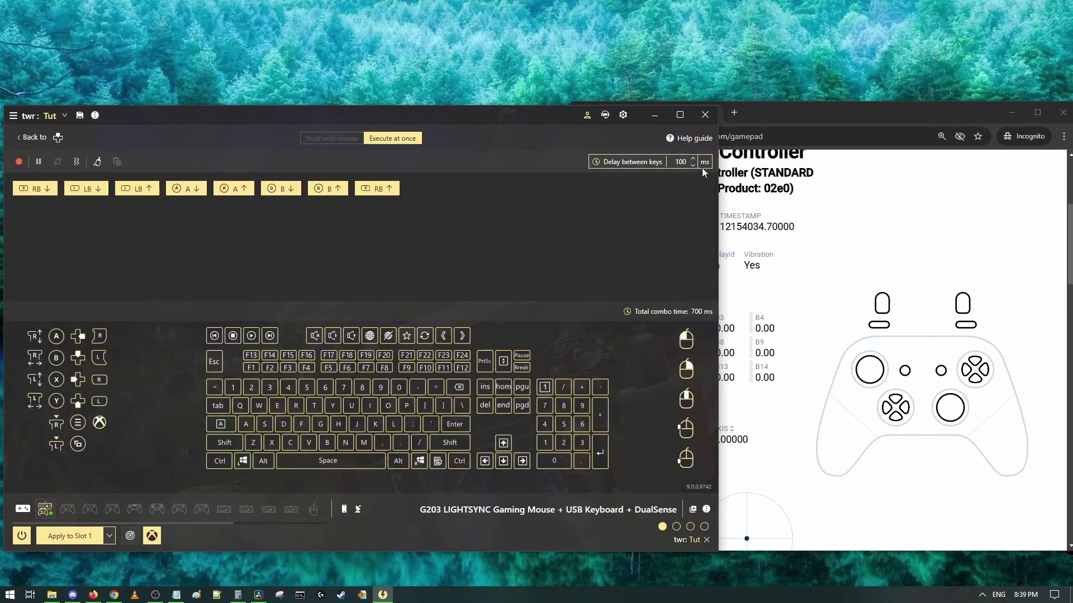
click(20, 138)
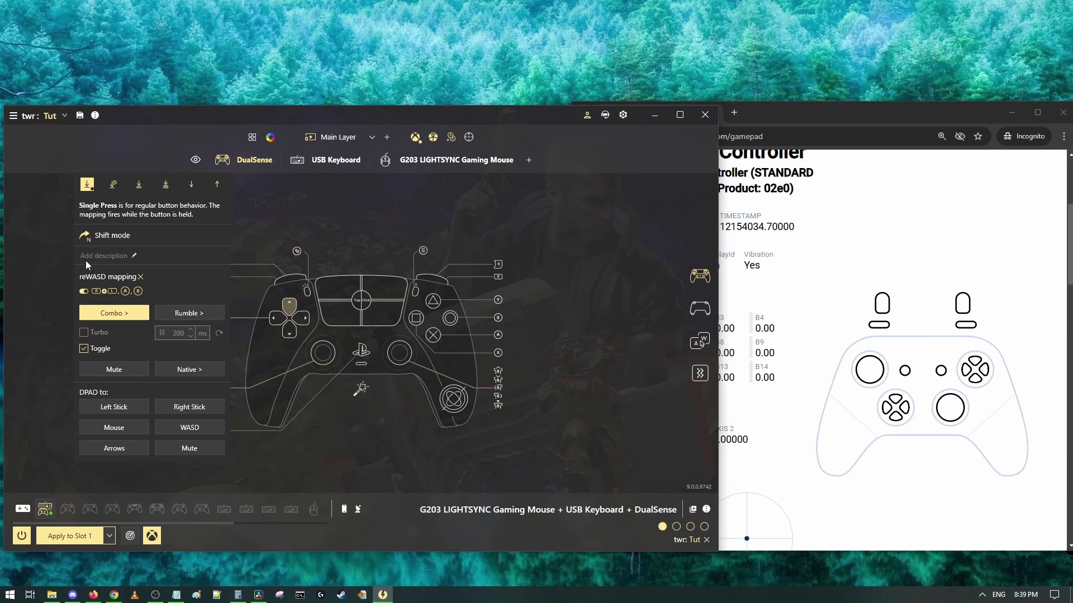
Step: Disable Toggle on the D-pad up mapping and reopen its combo editor
click(92, 351)
click(114, 313)
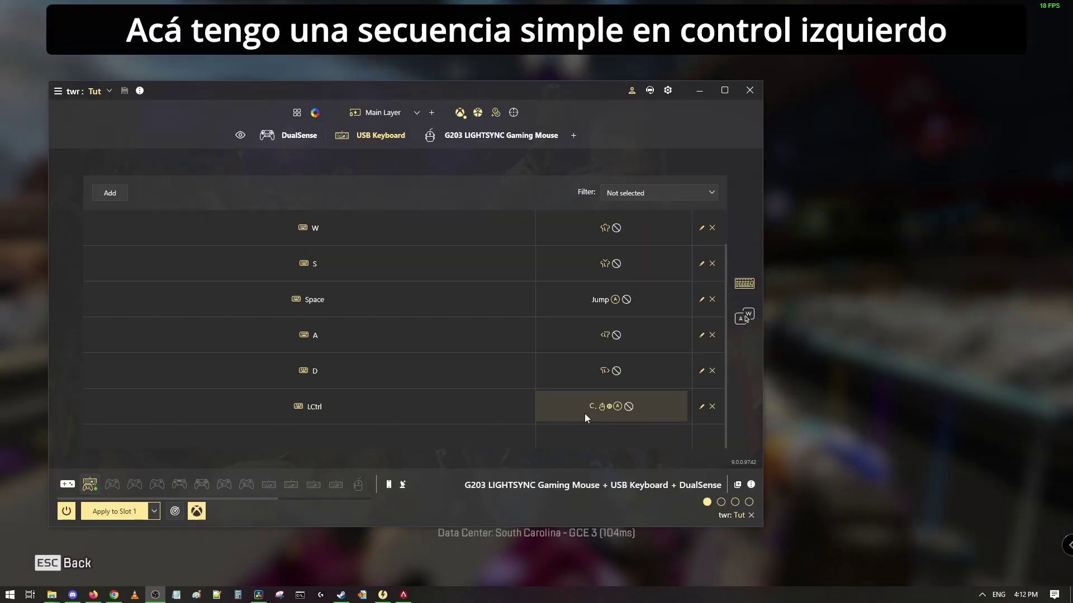
Step: Review the combo assigned to the LCtrl key in its combo editor and return to the keyboard mappings
click(586, 418)
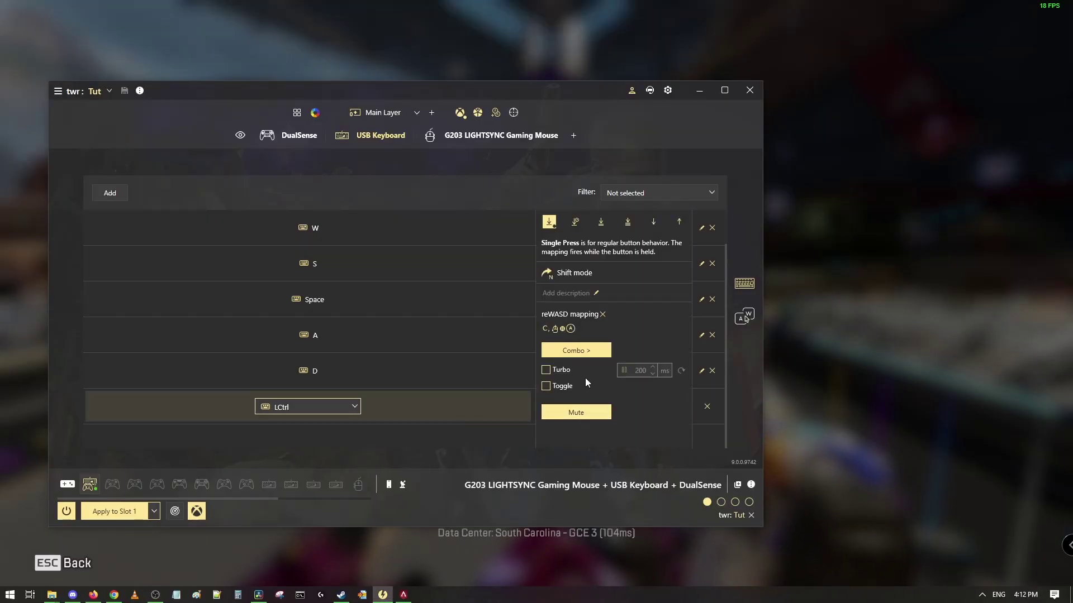
click(581, 355)
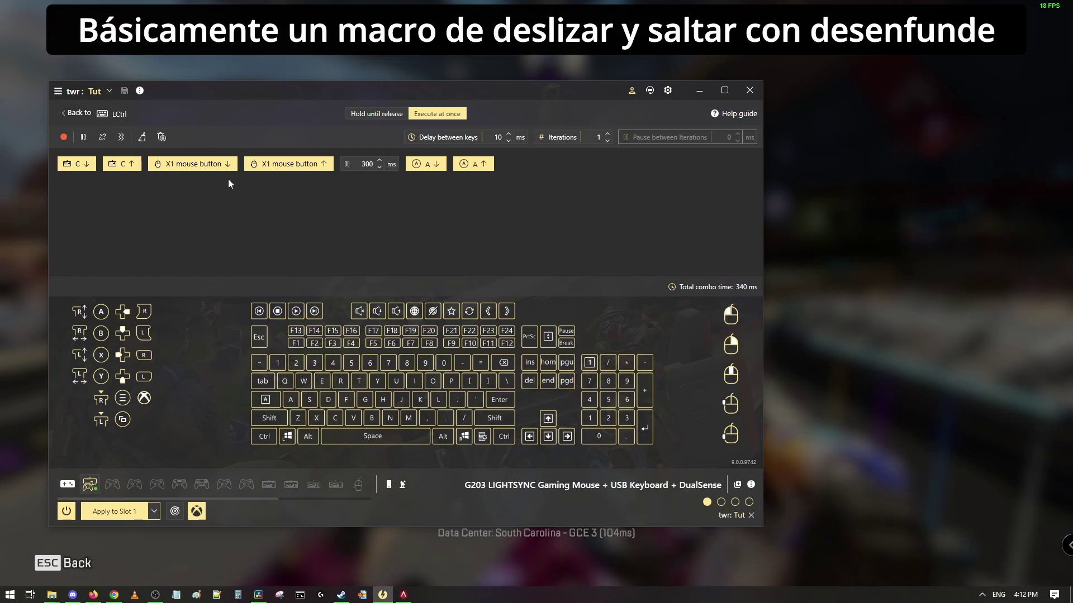
click(81, 114)
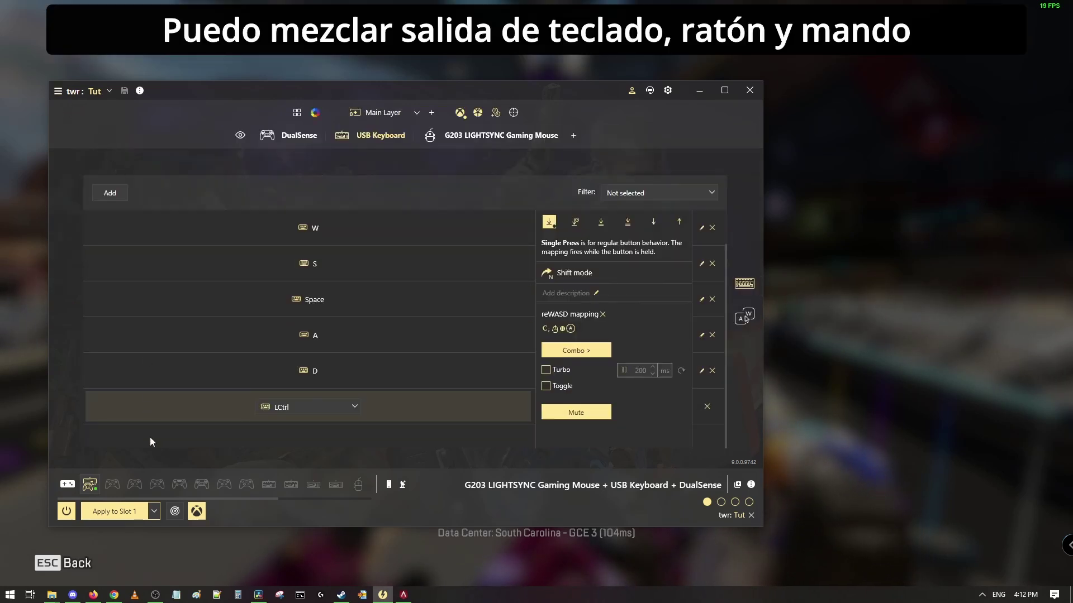
Step: Switch to Apex Legends and test the LCtrl combo while running forward in the Firing Range
click(213, 564)
key(Escape)
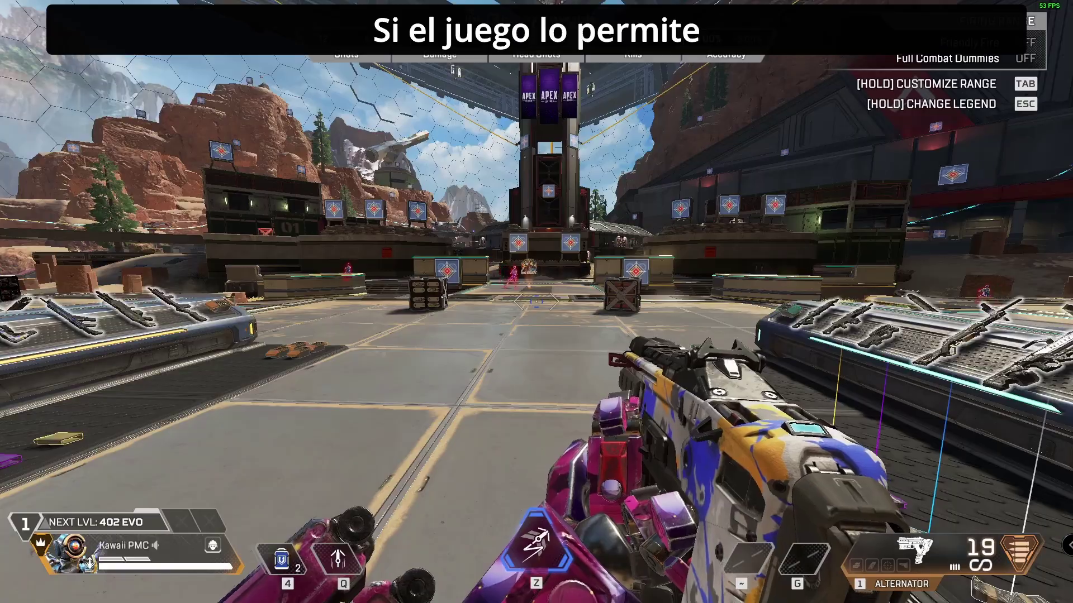
key(w)
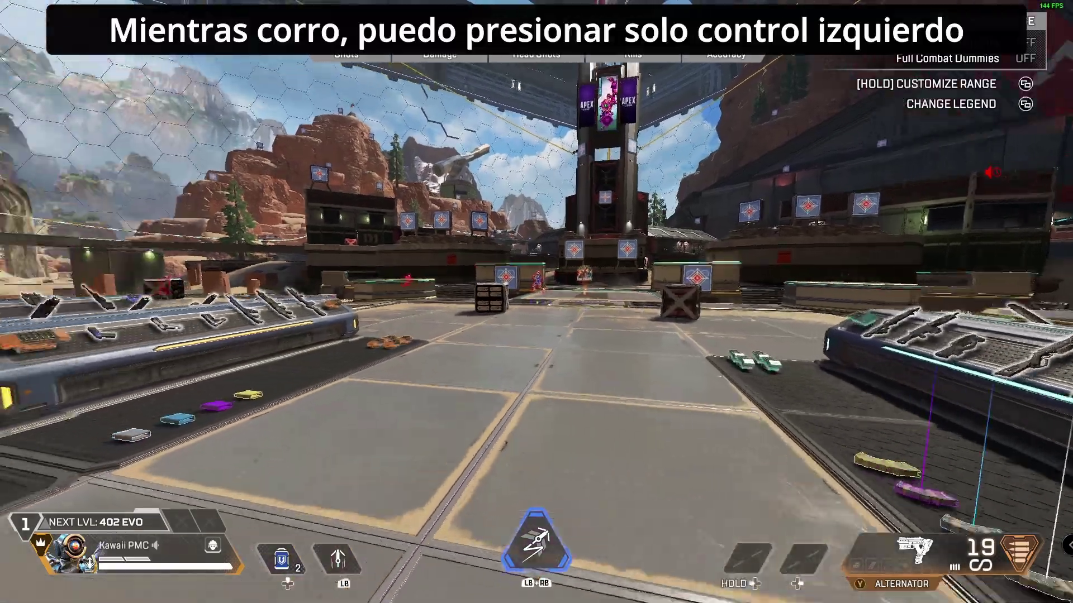
key(1)
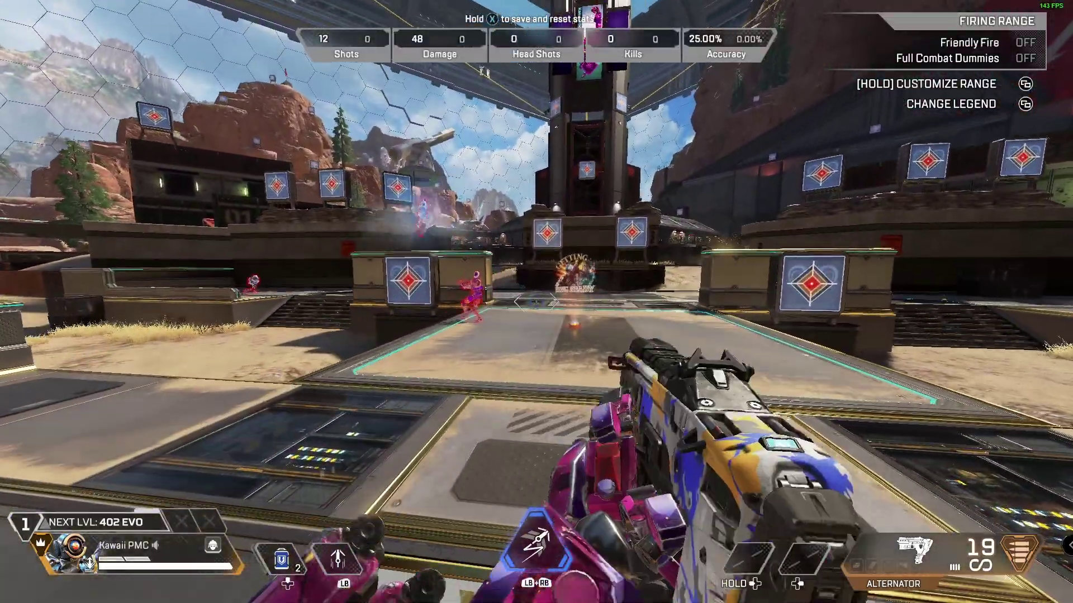
key(w)
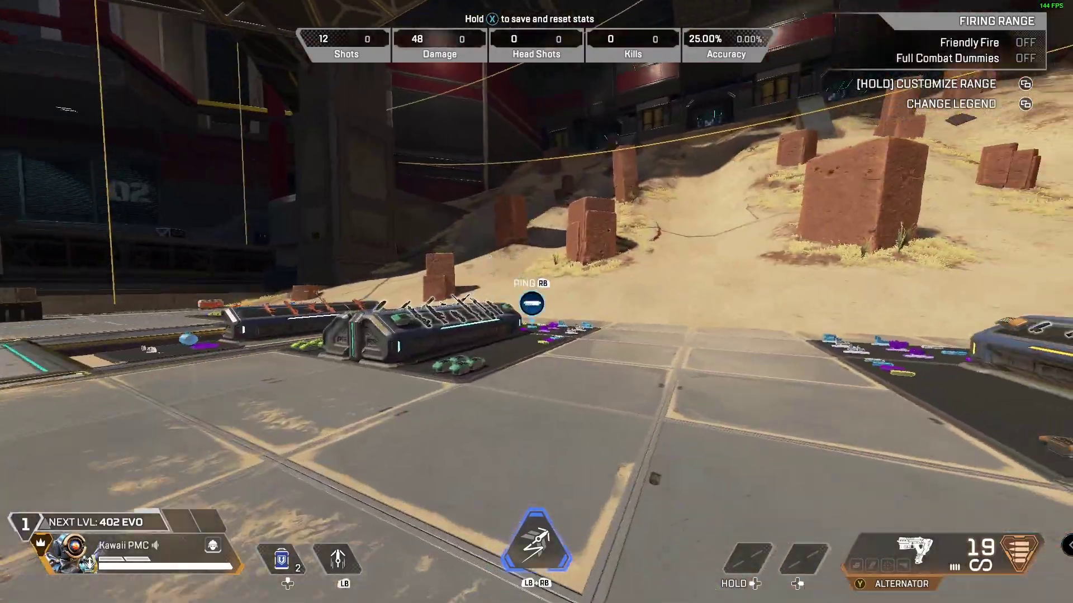
key(w)
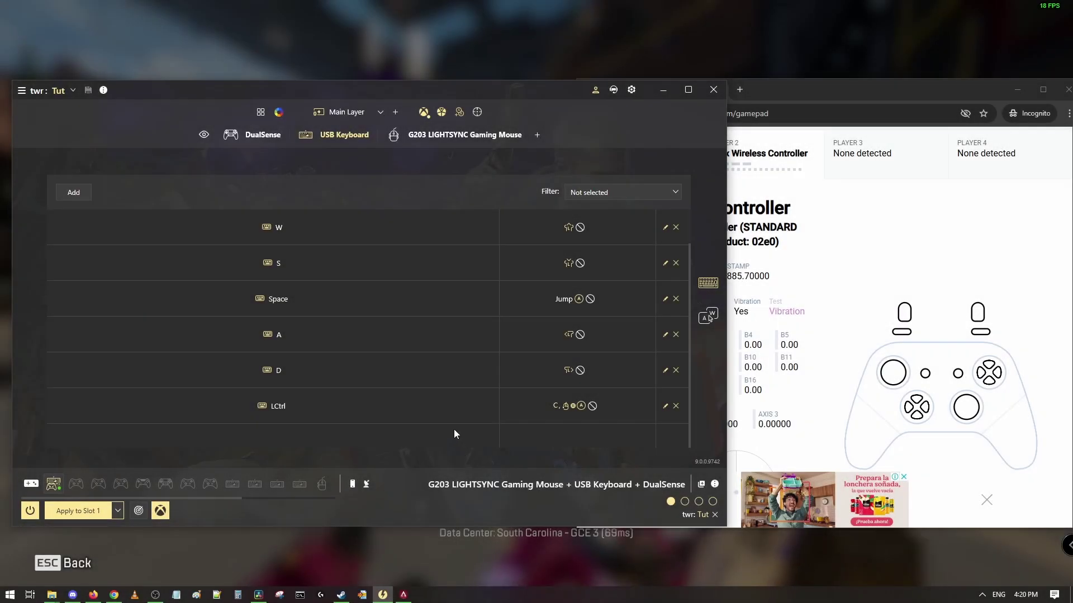
Step: Add a USB Keyboard mapping for the P key and mute the key's native input
click(75, 195)
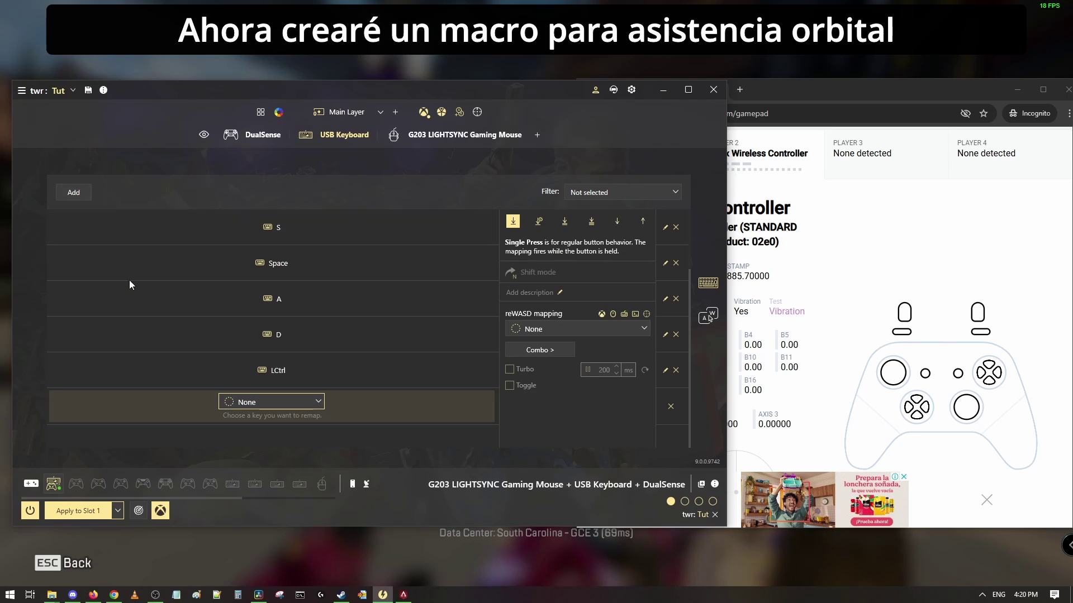
click(299, 401)
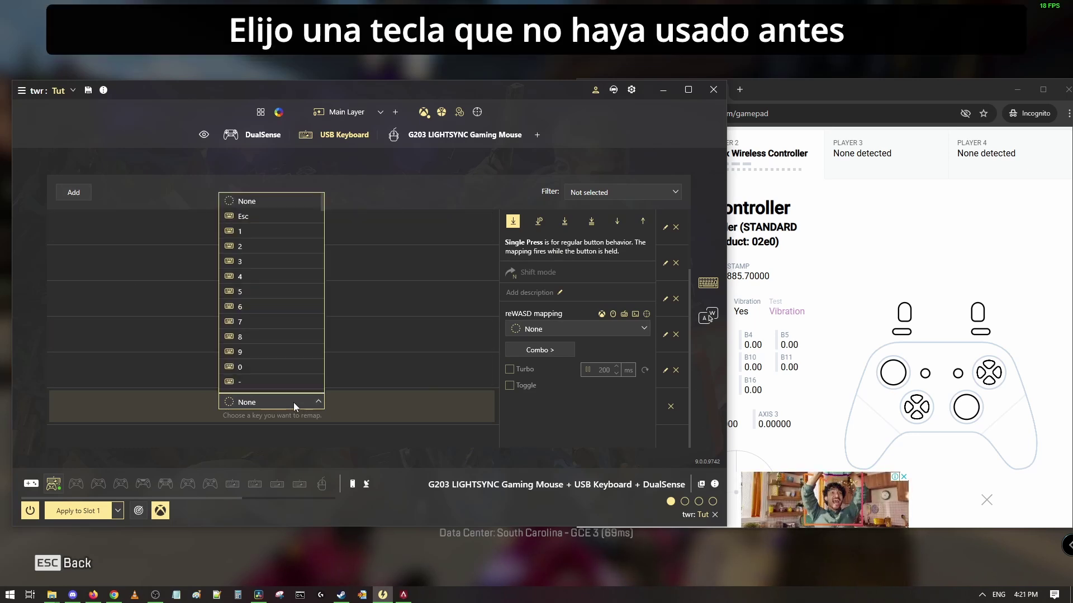
scroll(266, 322, down, 2)
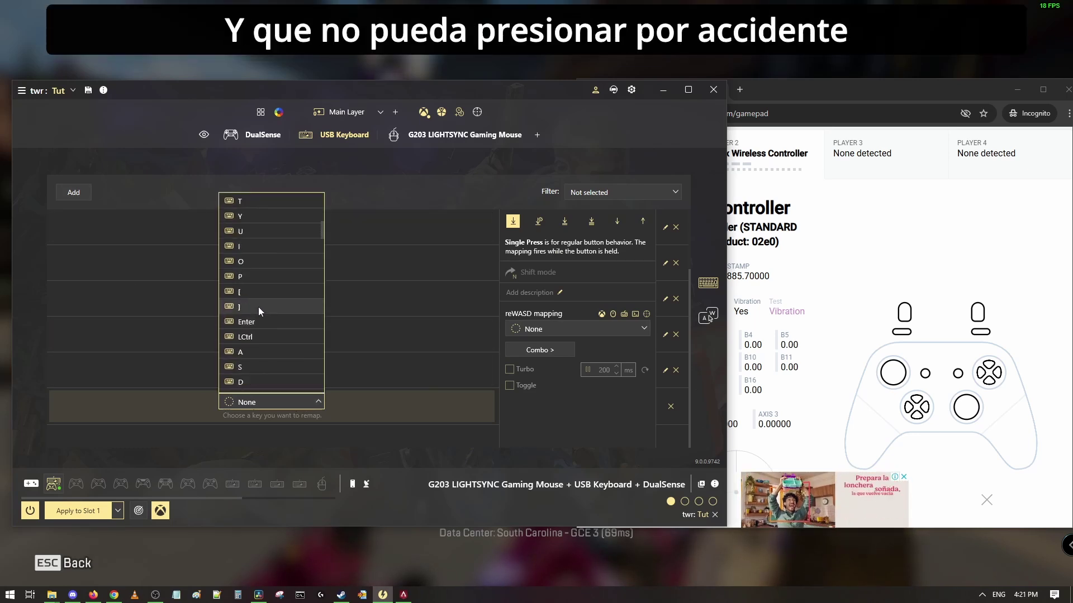
click(248, 275)
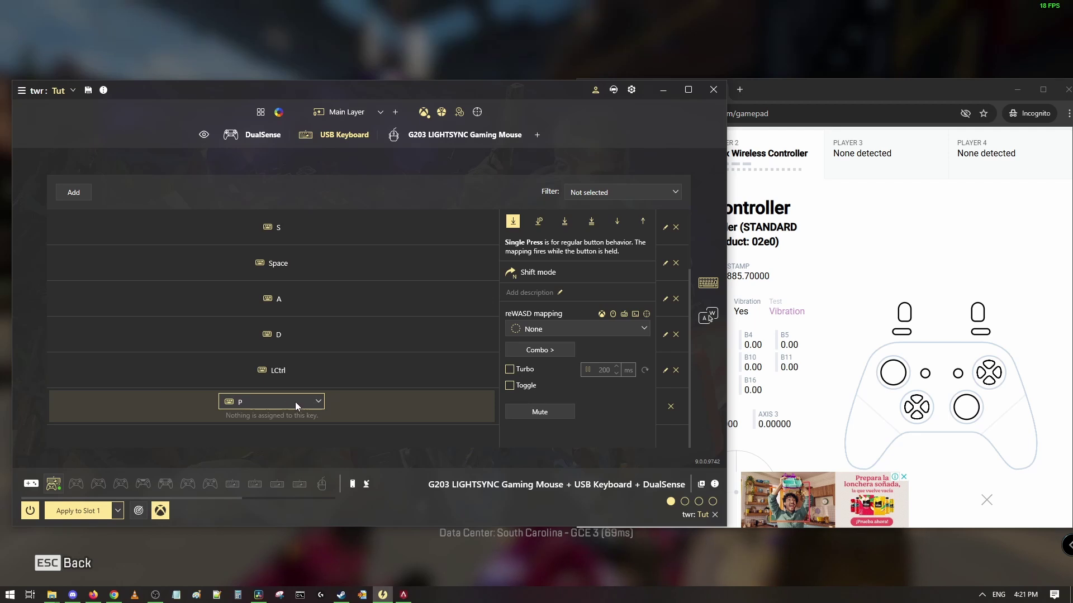
click(559, 416)
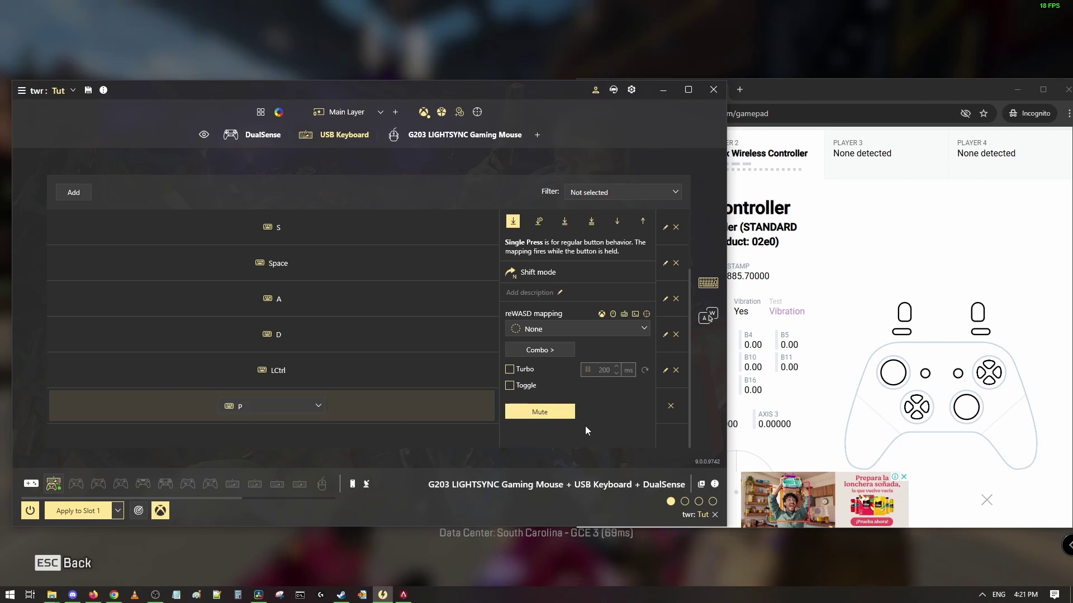
Step: Start a combo on the P key with a right stick X-axis movement using relative deflection at 5%
click(540, 350)
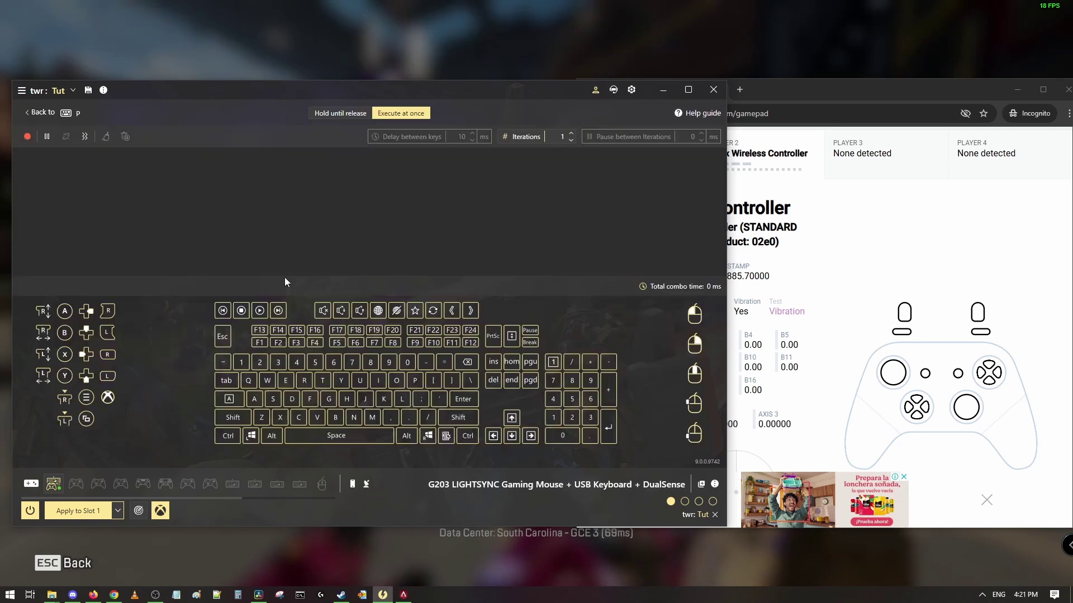
click(45, 333)
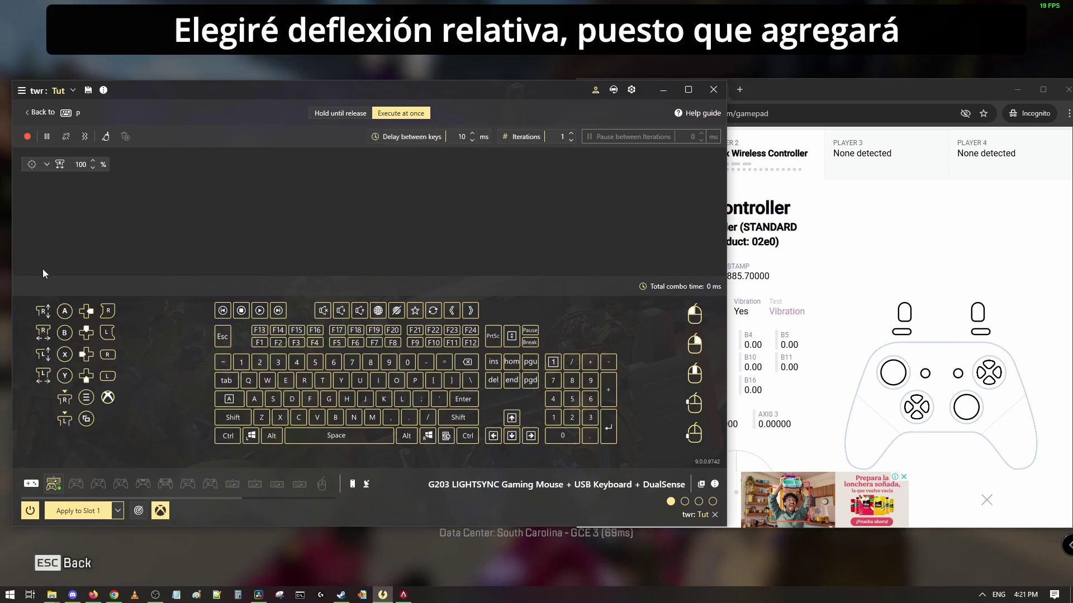
click(46, 165)
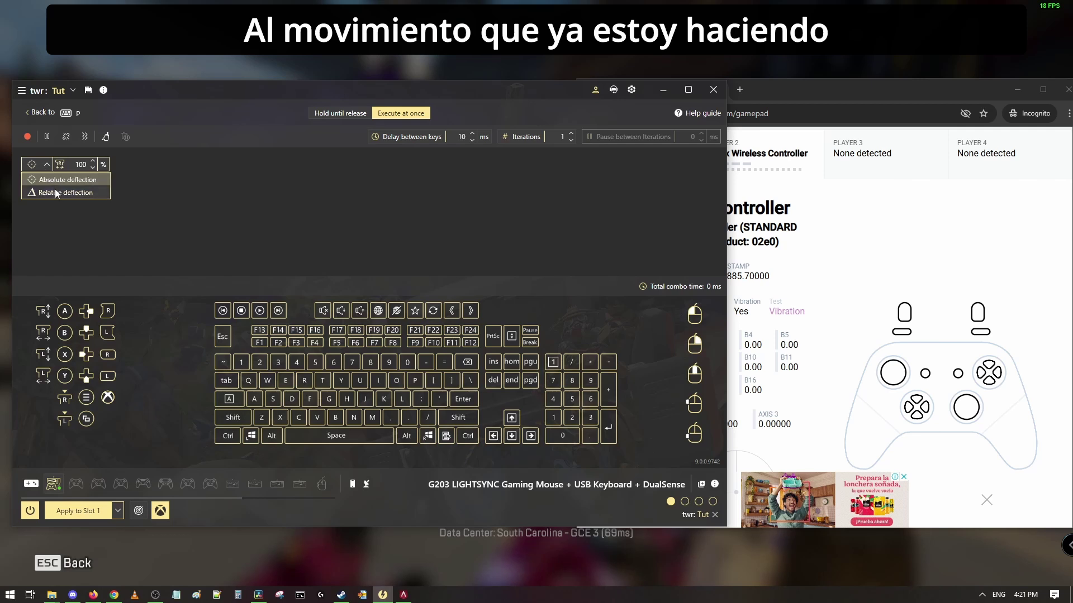
click(52, 193)
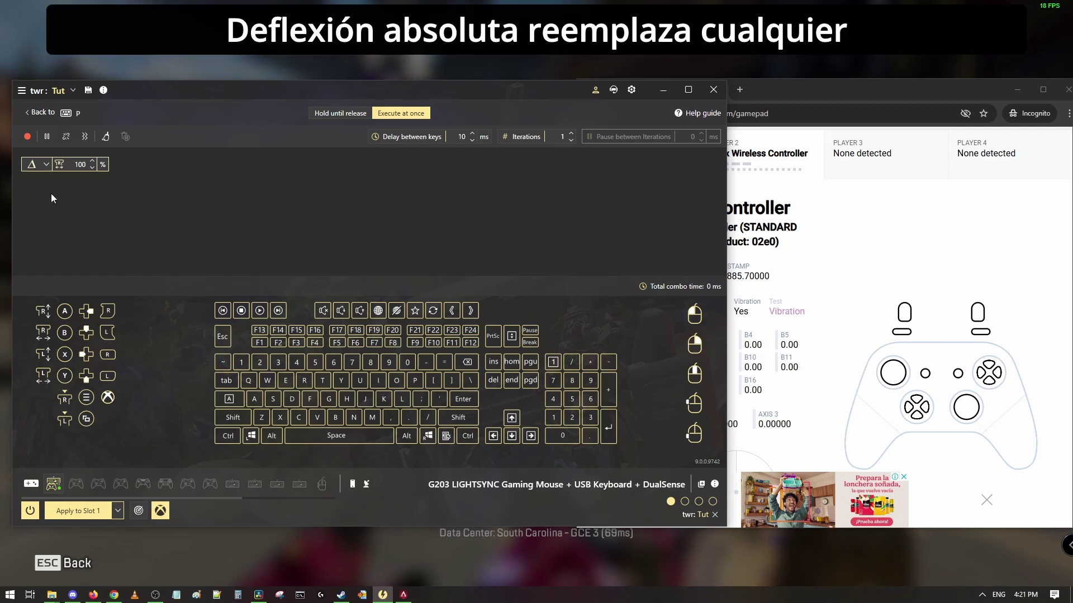
click(88, 166)
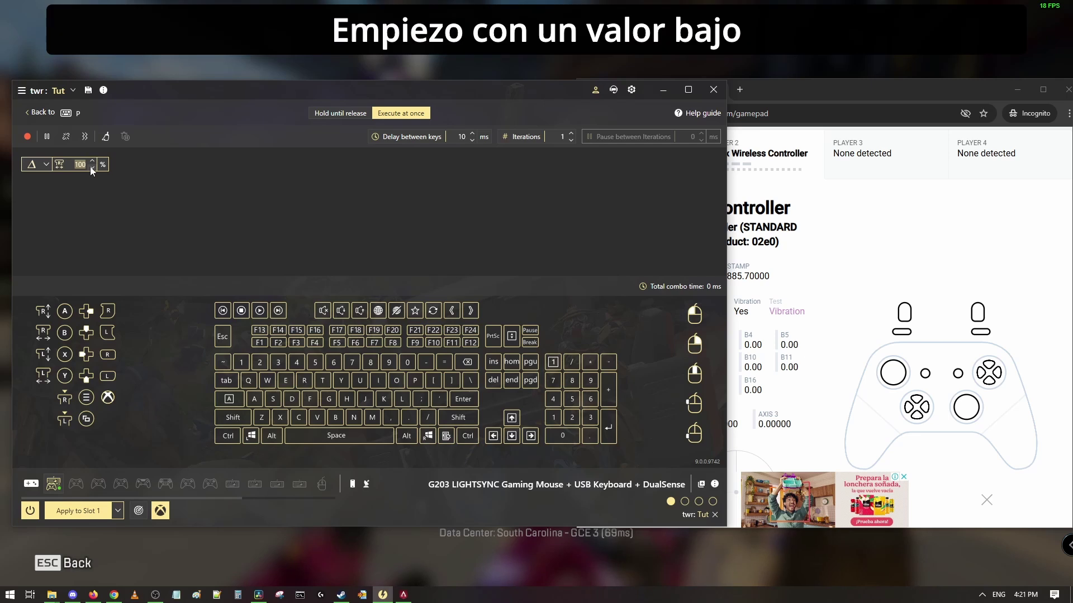
text(5)
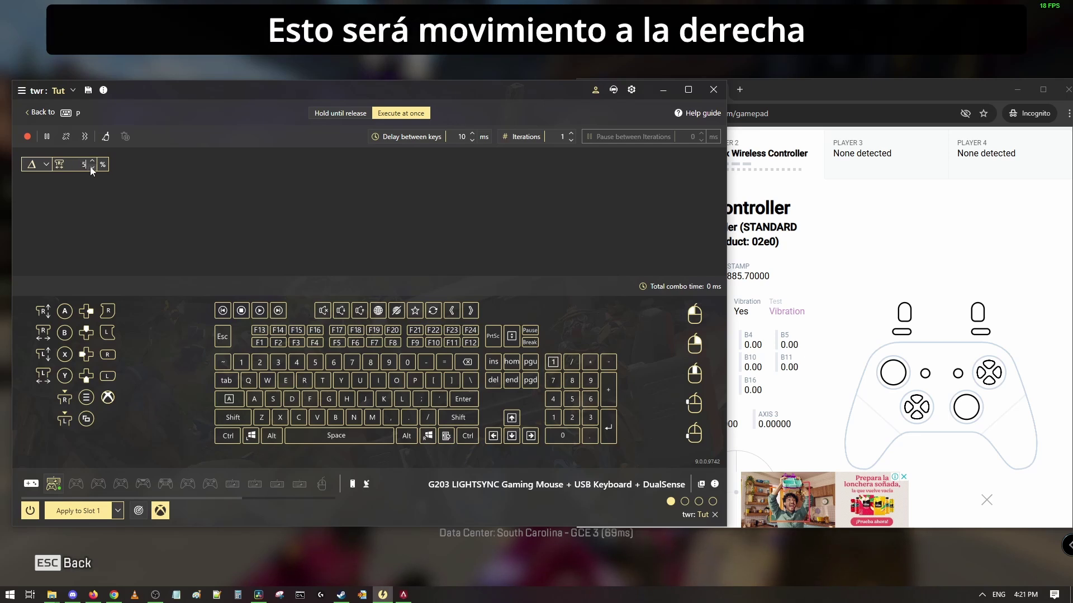
click(99, 224)
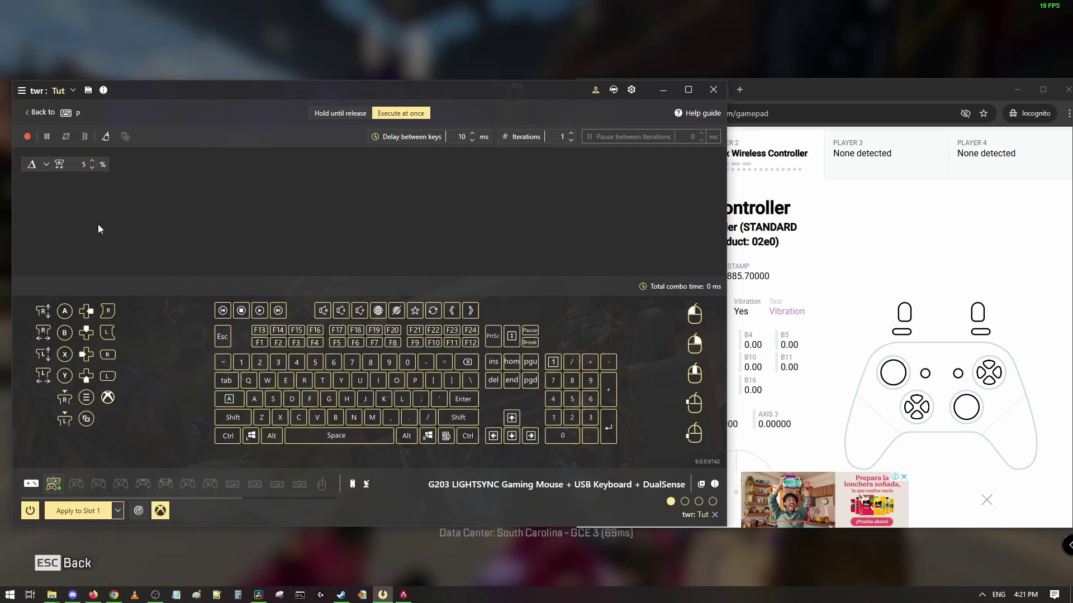
Step: Add a right stick Y-axis movement to the P combo with relative deflection at 5%
click(44, 311)
click(140, 164)
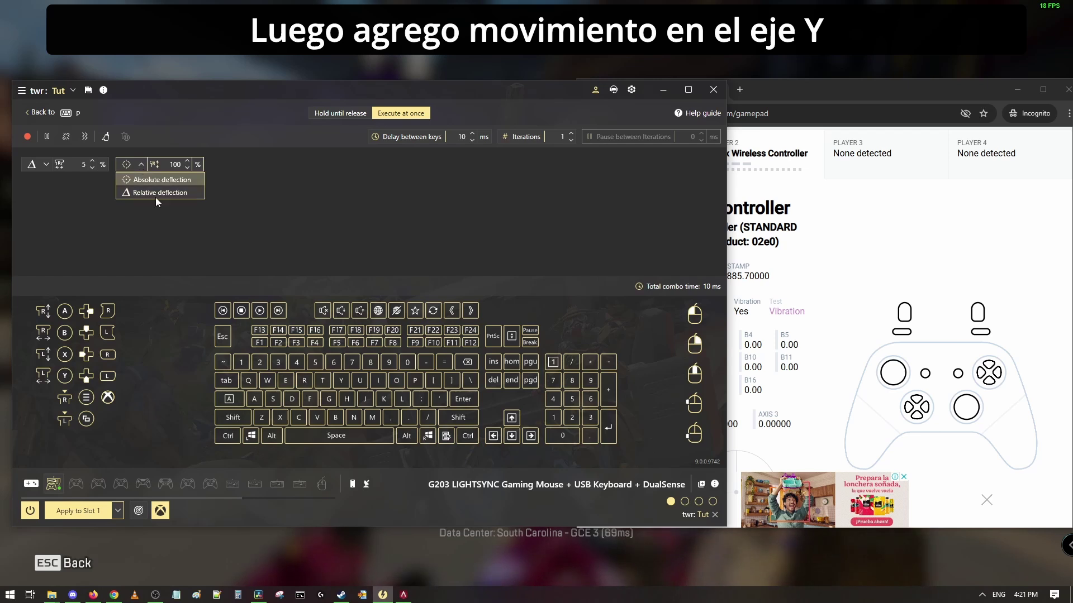
click(156, 193)
click(184, 165)
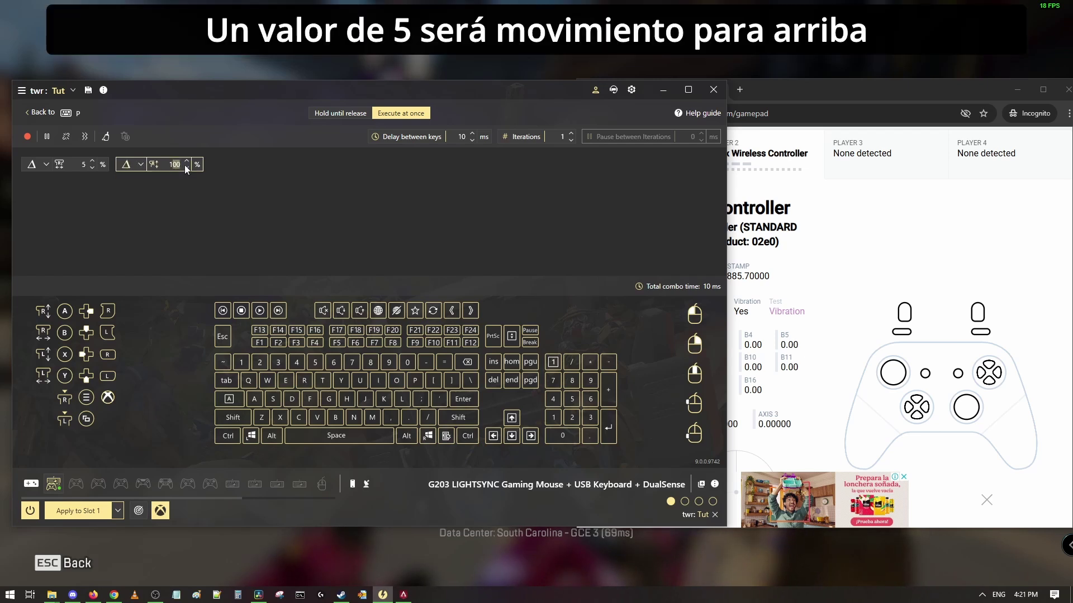
double_click(178, 165)
text(5)
click(46, 313)
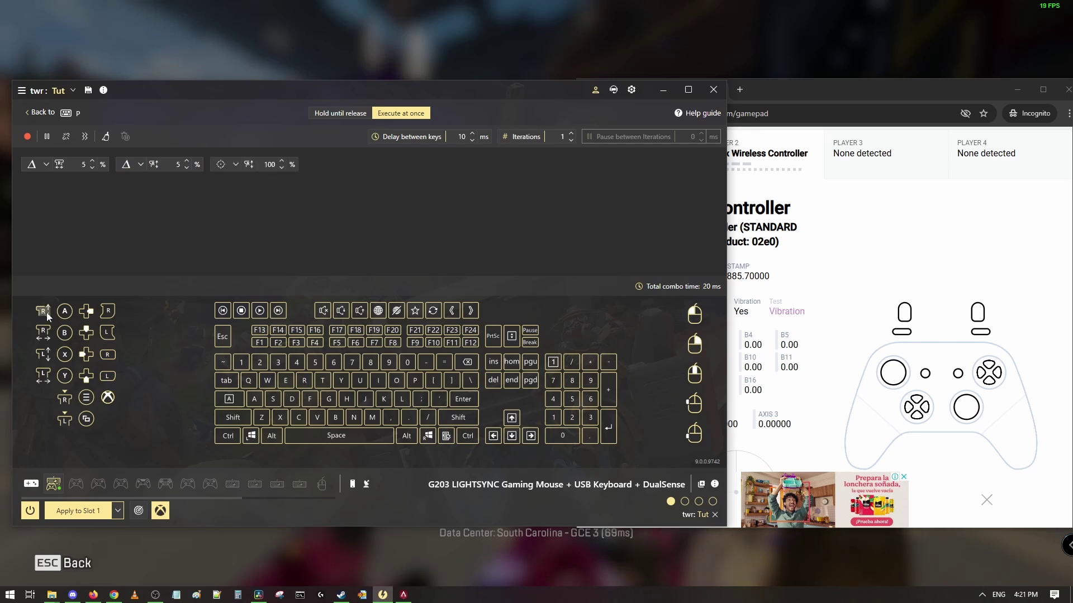
click(287, 166)
right_click(289, 167)
click(308, 176)
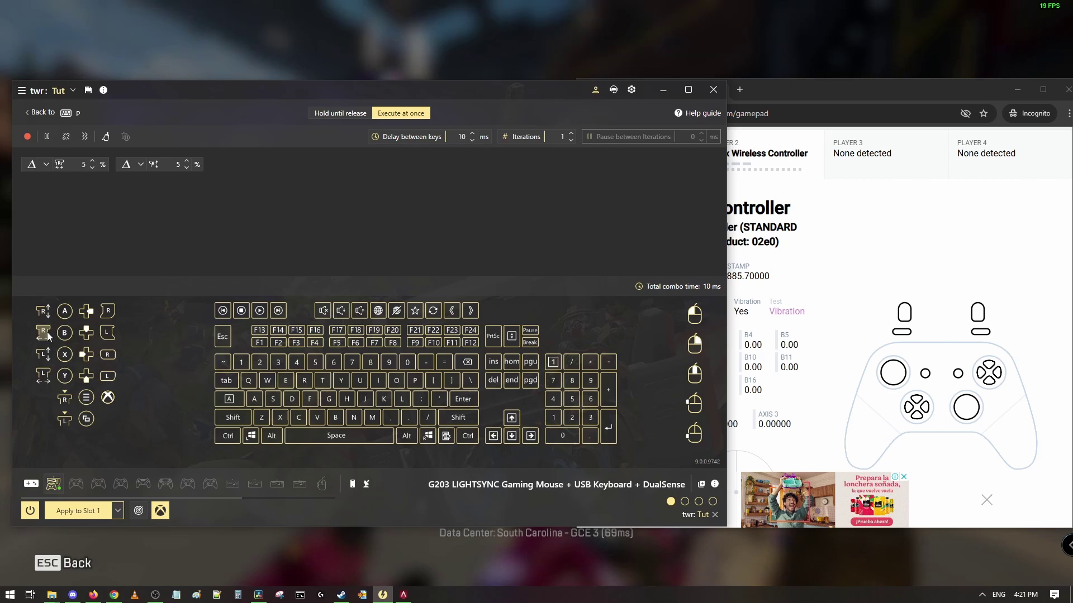
Step: Add a second right stick X-axis movement to the combo with relative deflection at -5%
click(43, 332)
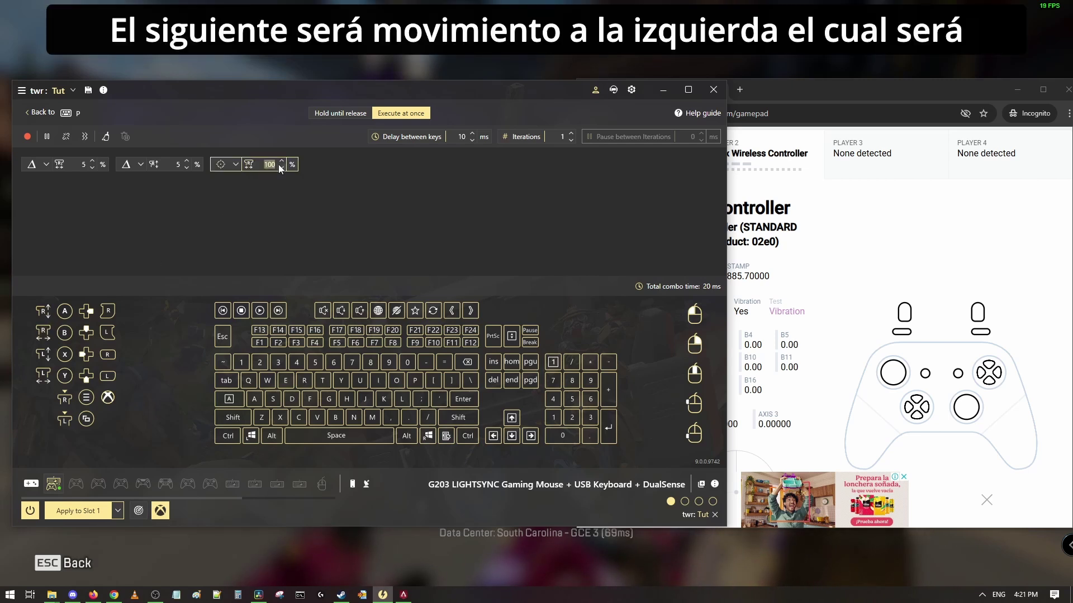
text(-5)
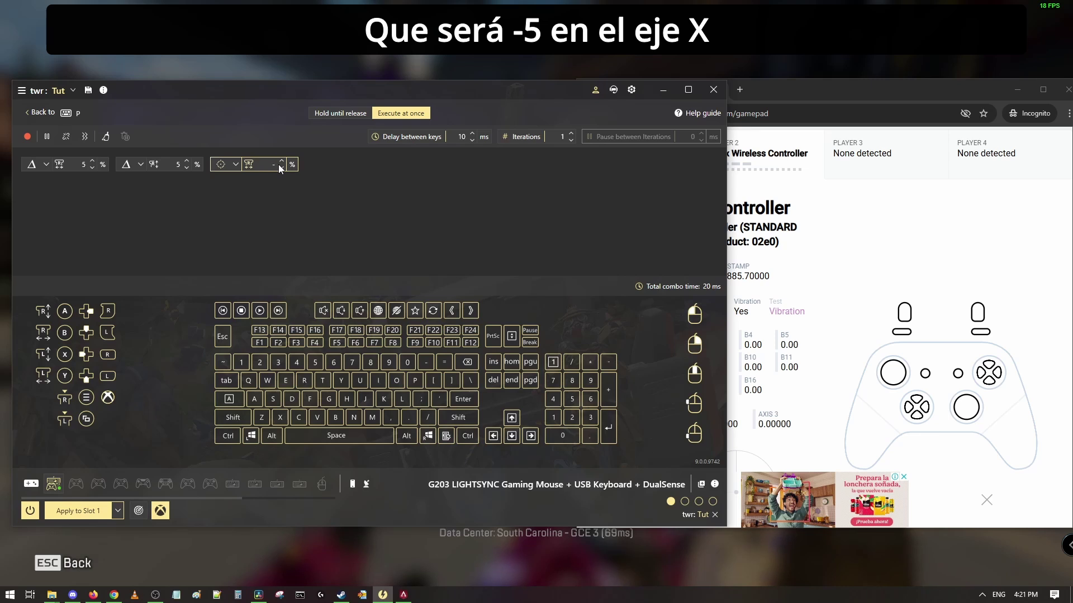
click(237, 208)
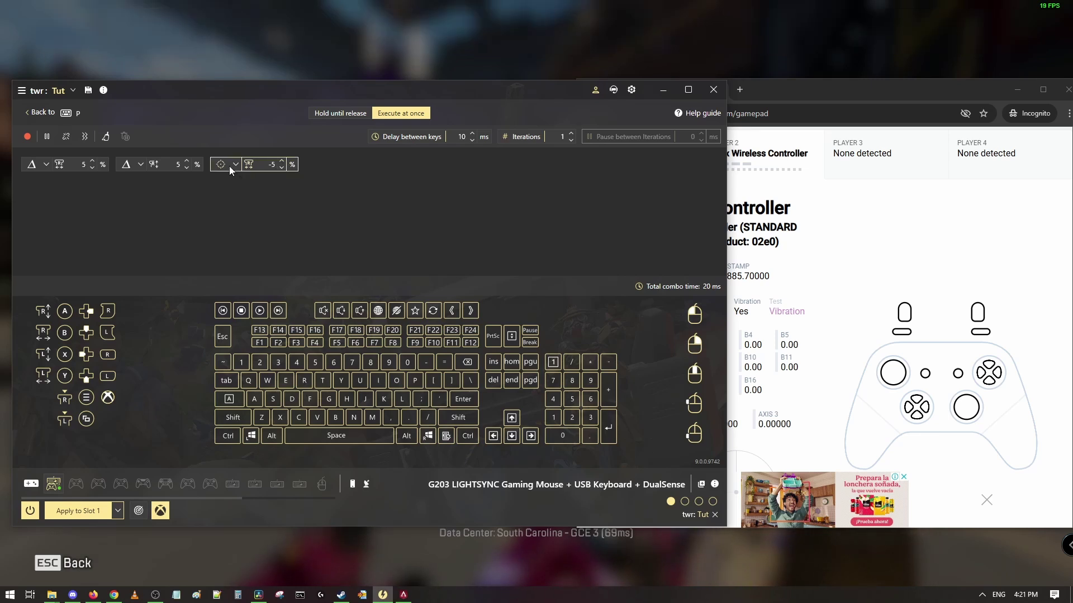
click(235, 164)
click(240, 190)
Step: Add a second right stick Y-axis movement to the combo with relative deflection at -5%
click(42, 317)
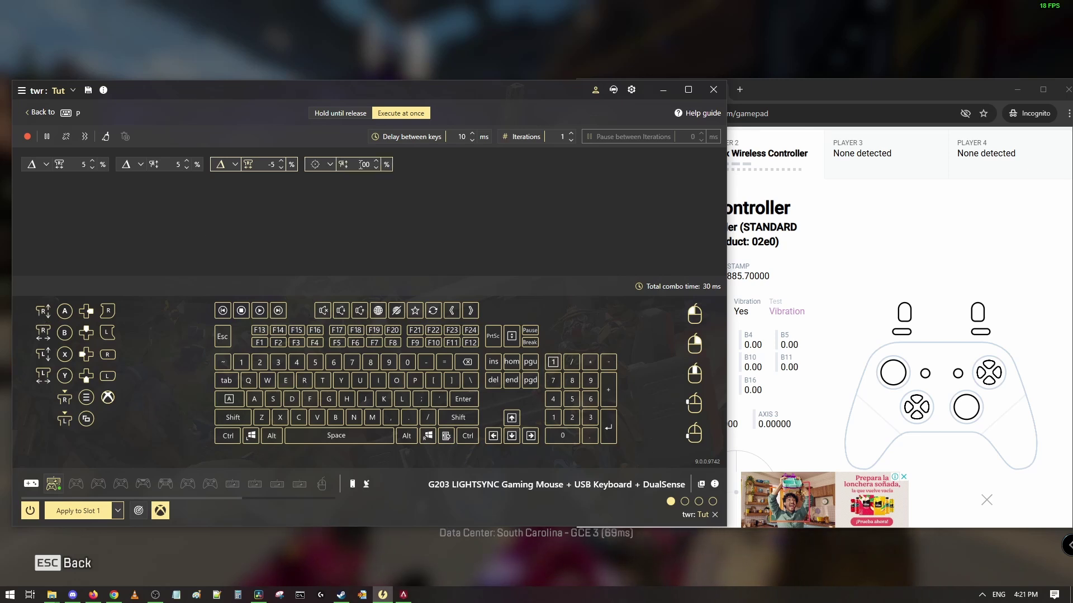
text(-5)
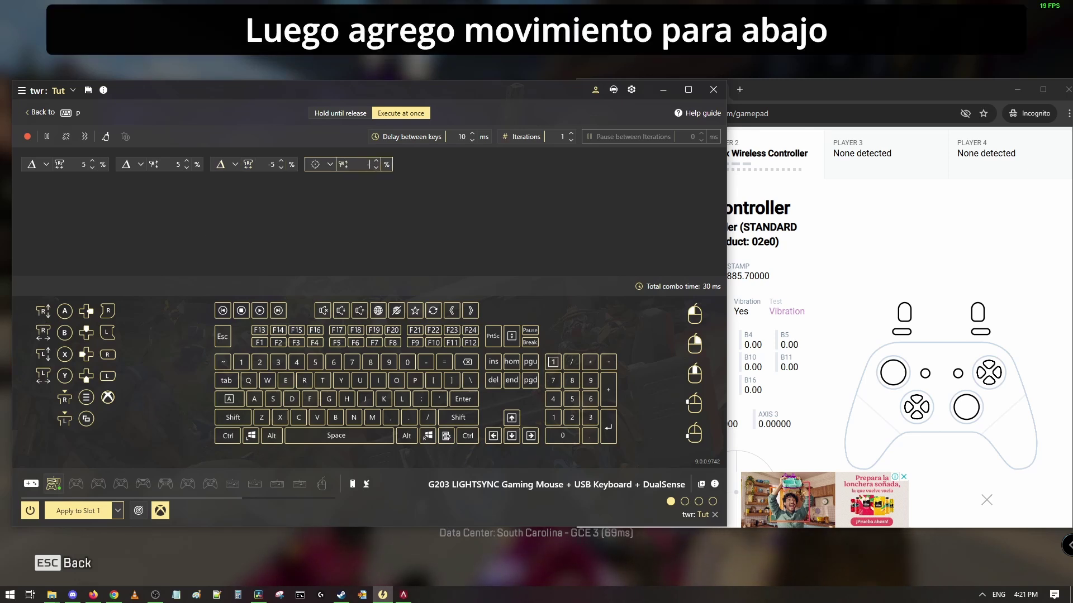
click(325, 165)
click(329, 192)
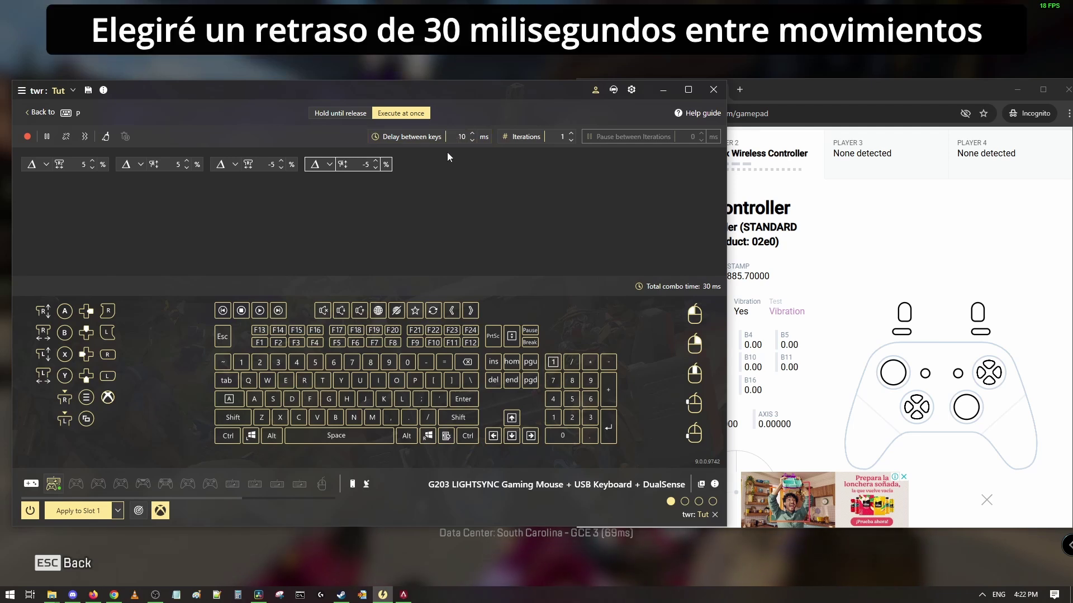
Step: Set the delay between keys to 30 ms, append a 30 ms pause to the combo, and return to the keyboard mappings
double_click(461, 137)
text(30)
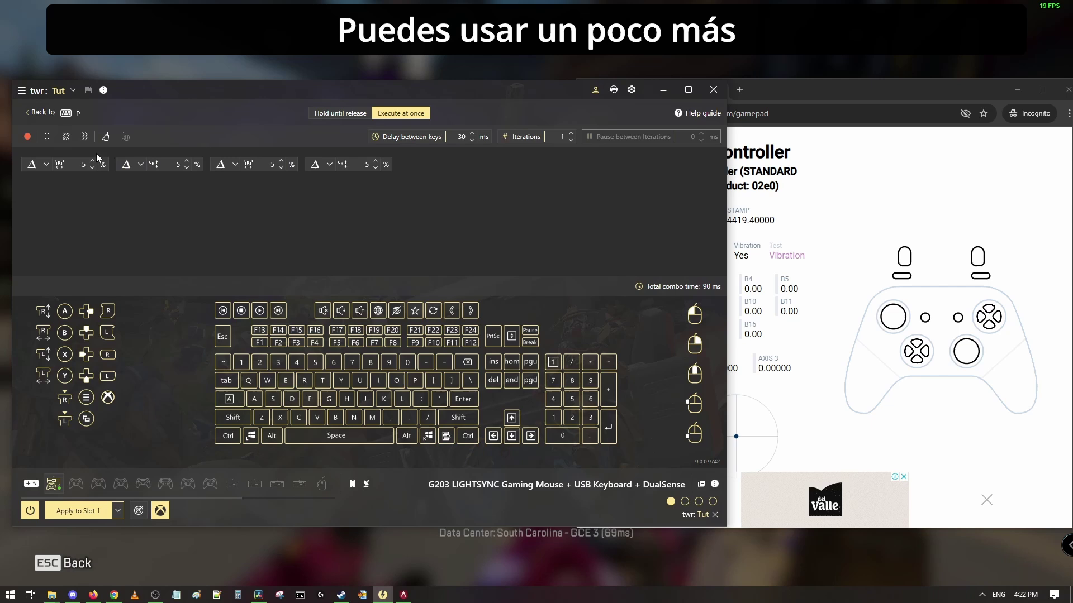
click(48, 138)
double_click(430, 164)
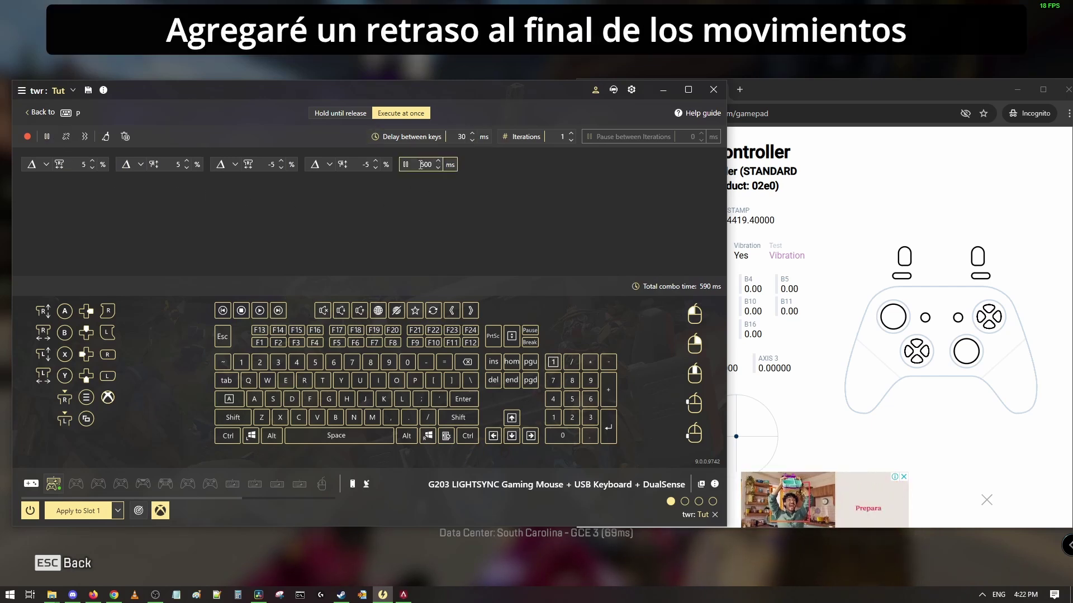
text(30)
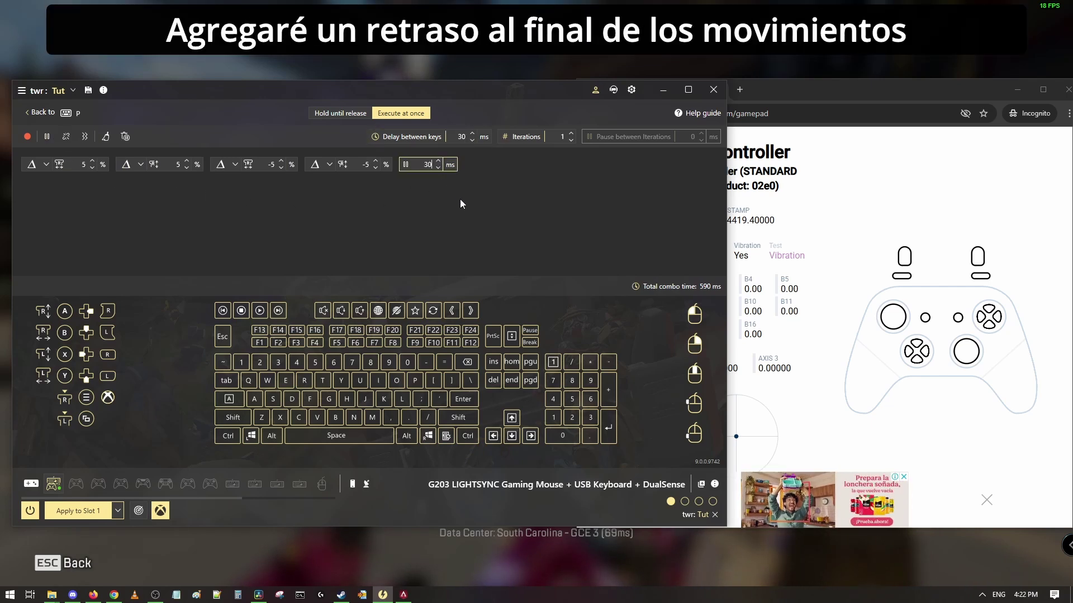
click(460, 200)
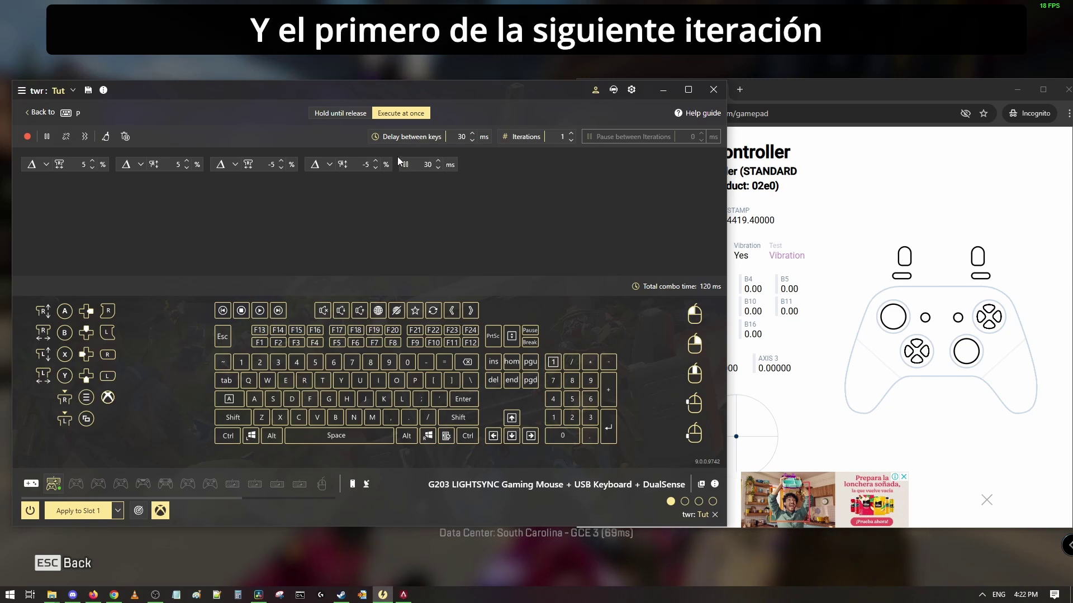
click(29, 114)
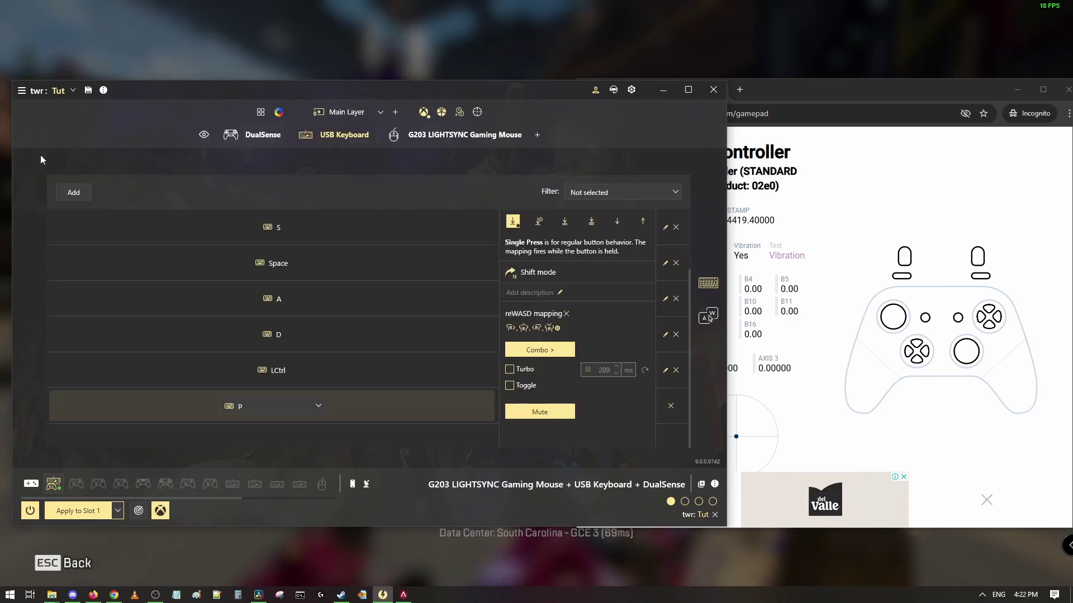
Step: Enable Toggle for the P key's combo and apply the config to Slot 1 for testing in the browser's gamepad tester
click(525, 385)
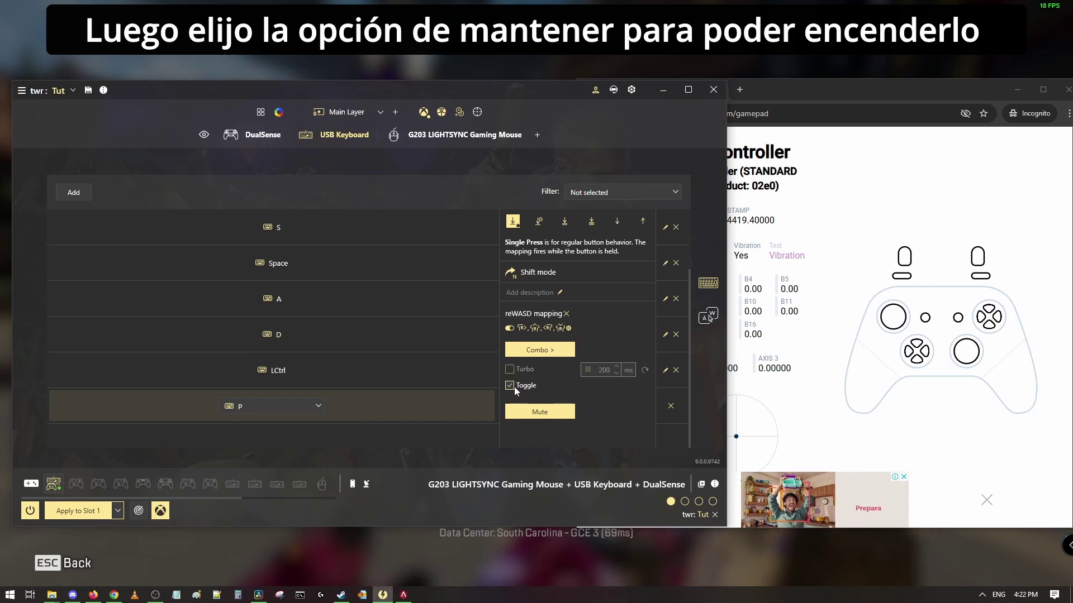
click(433, 459)
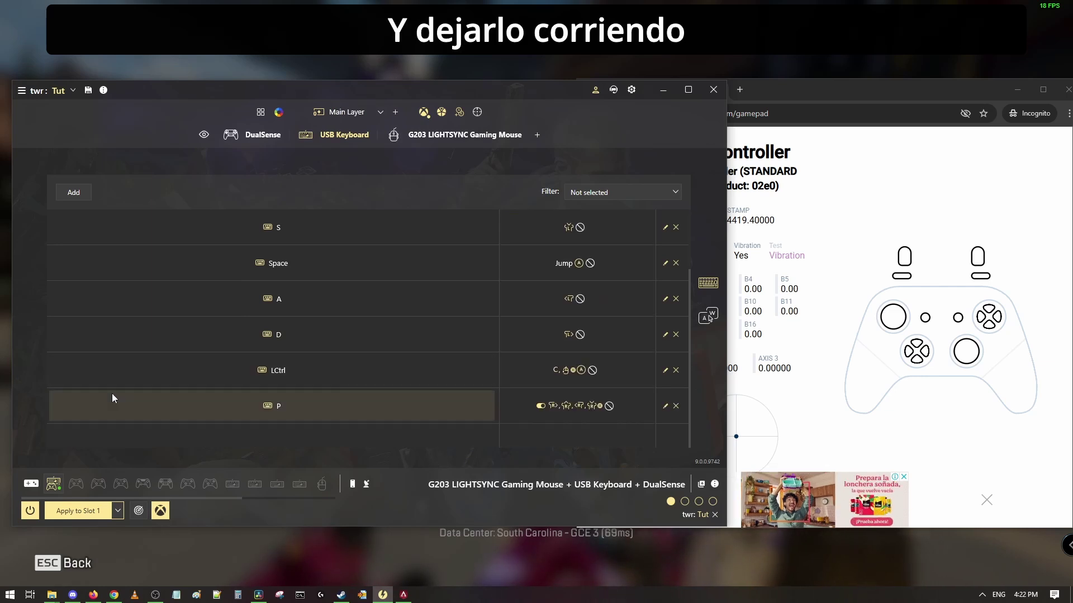
click(92, 512)
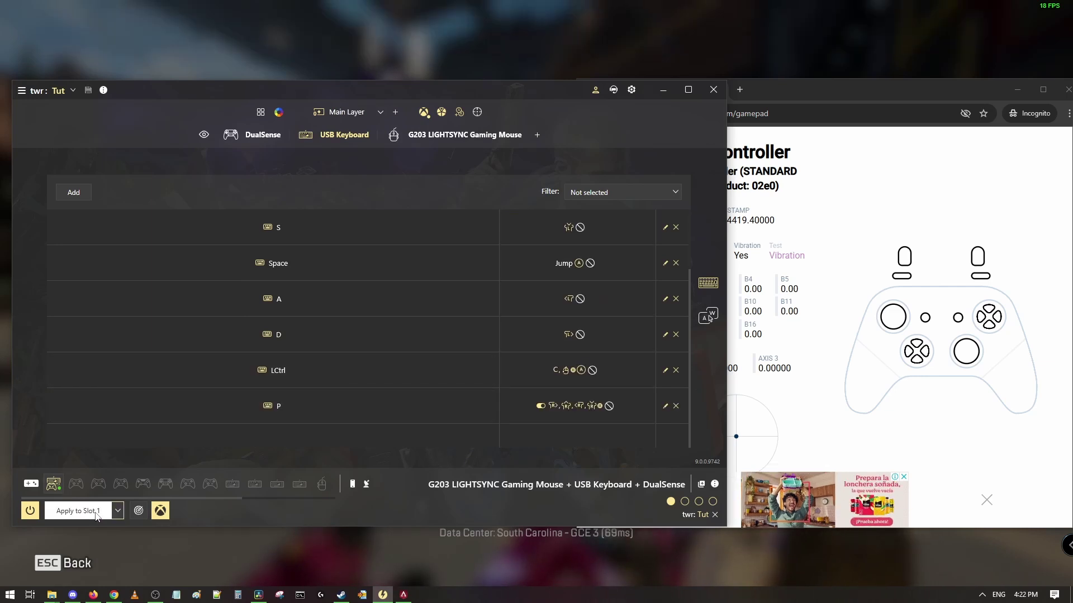
click(825, 414)
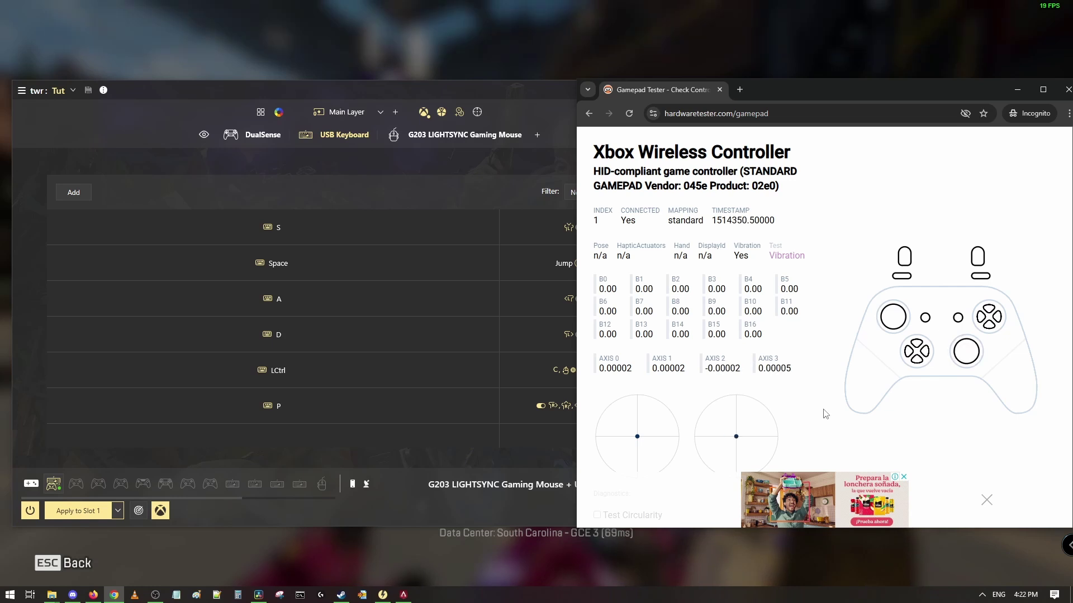
Step: Reopen the P key's combo in reWASD, copy all its stick movements and the pause, and leave the combo editor
click(516, 461)
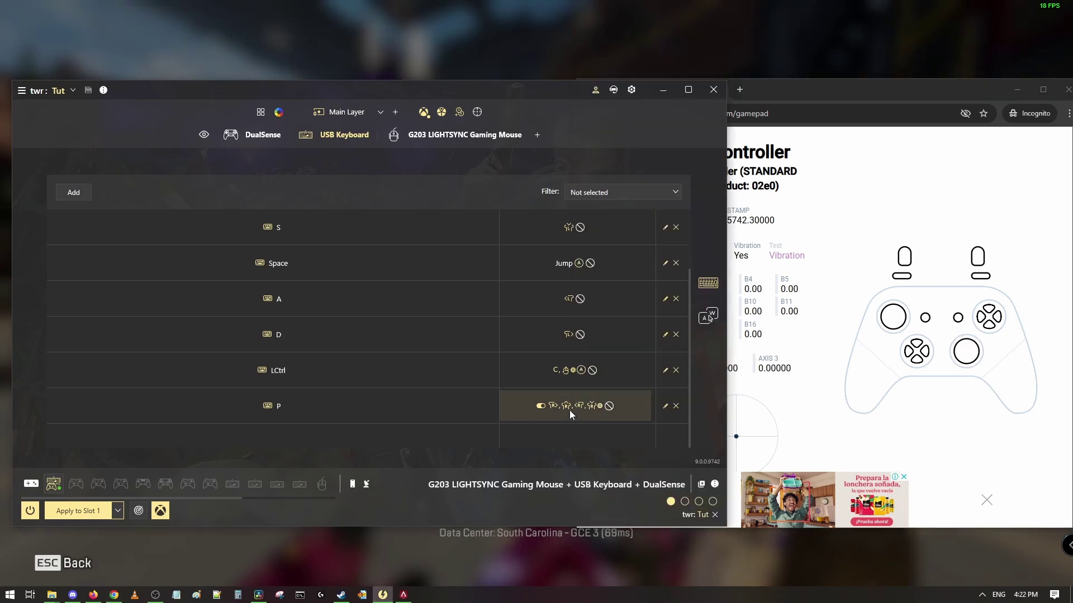
click(568, 410)
click(546, 356)
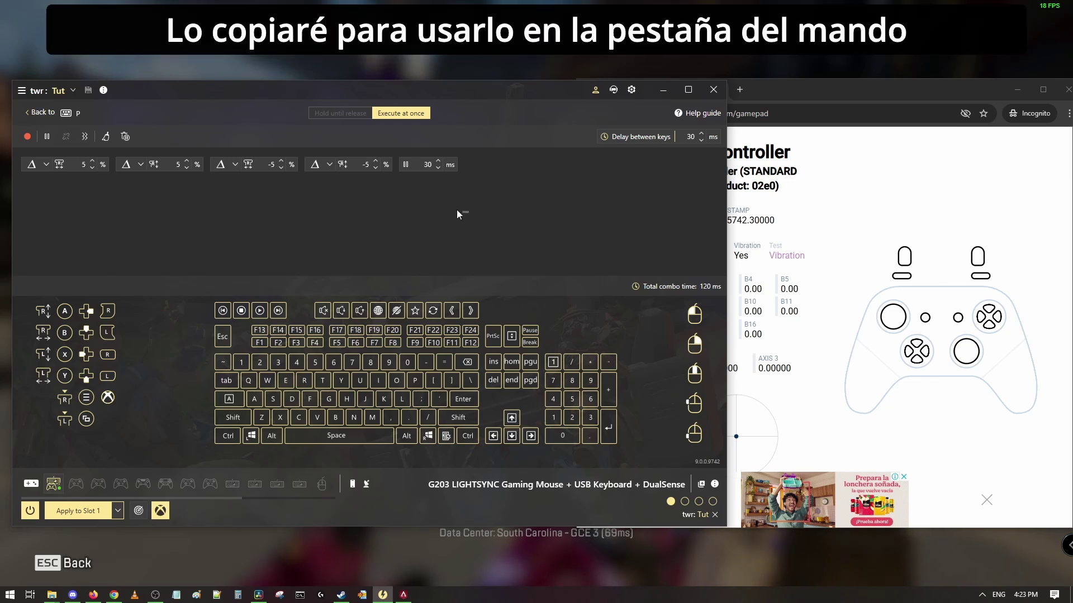
drag(457, 210, 47, 165)
right_click(47, 165)
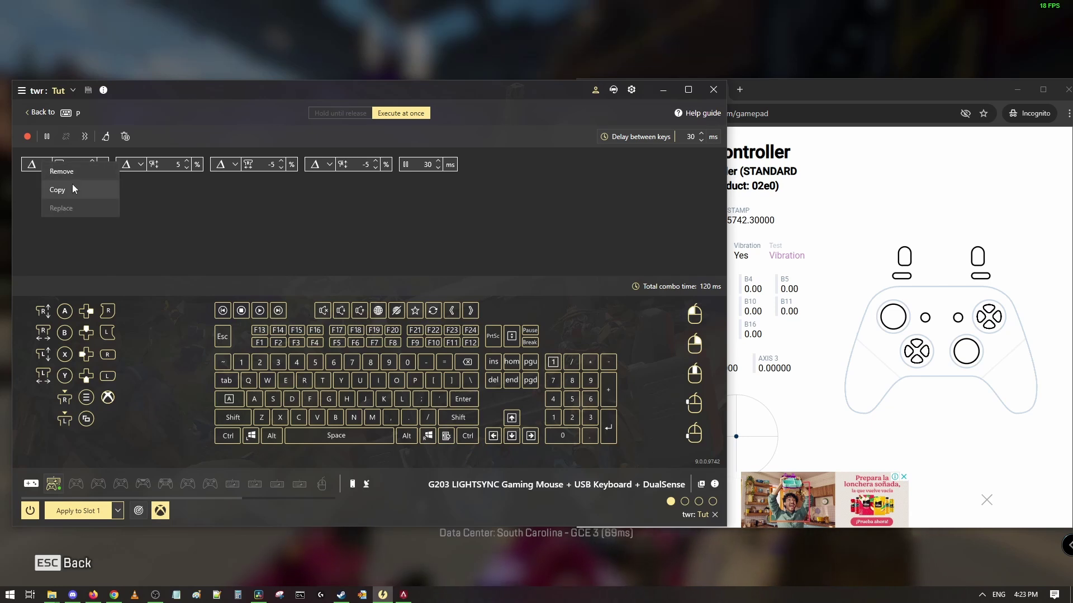
click(62, 190)
click(26, 114)
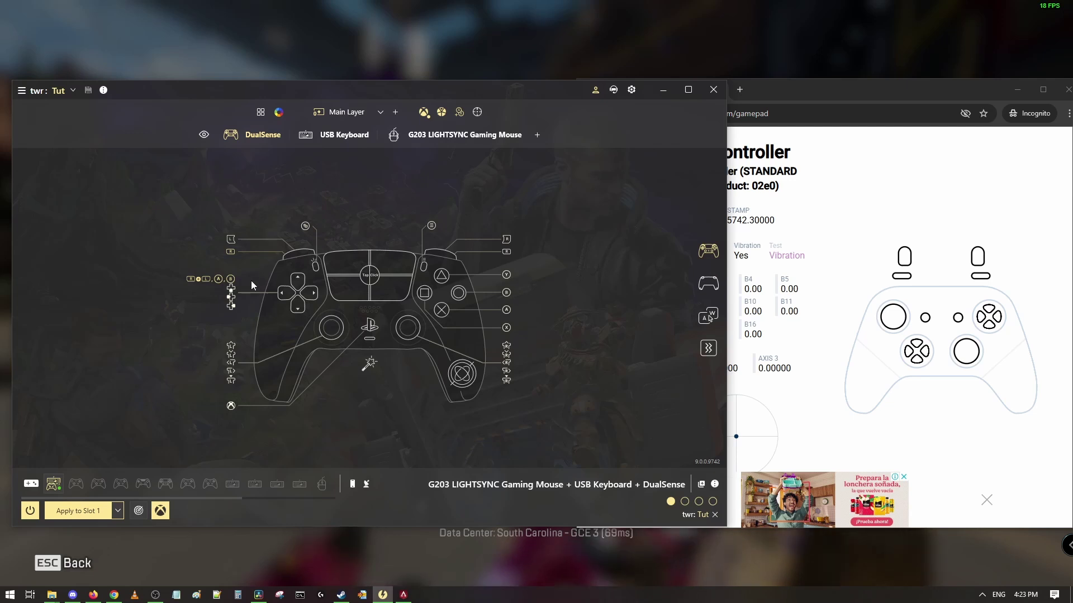
Step: Clear the combo mapping assigned to the DualSense's D-pad Up
click(299, 283)
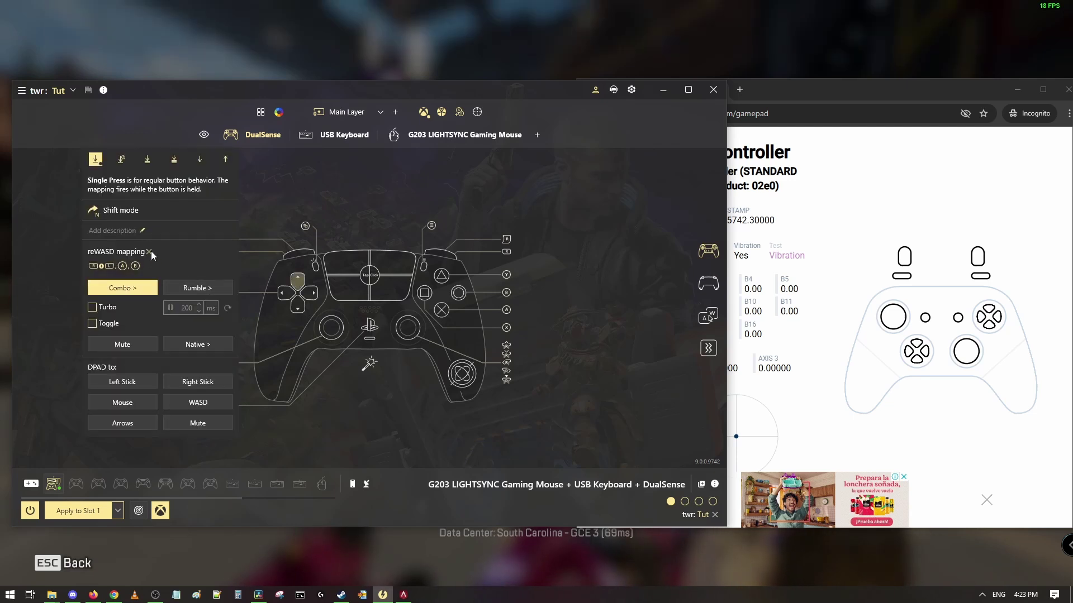
right_click(297, 281)
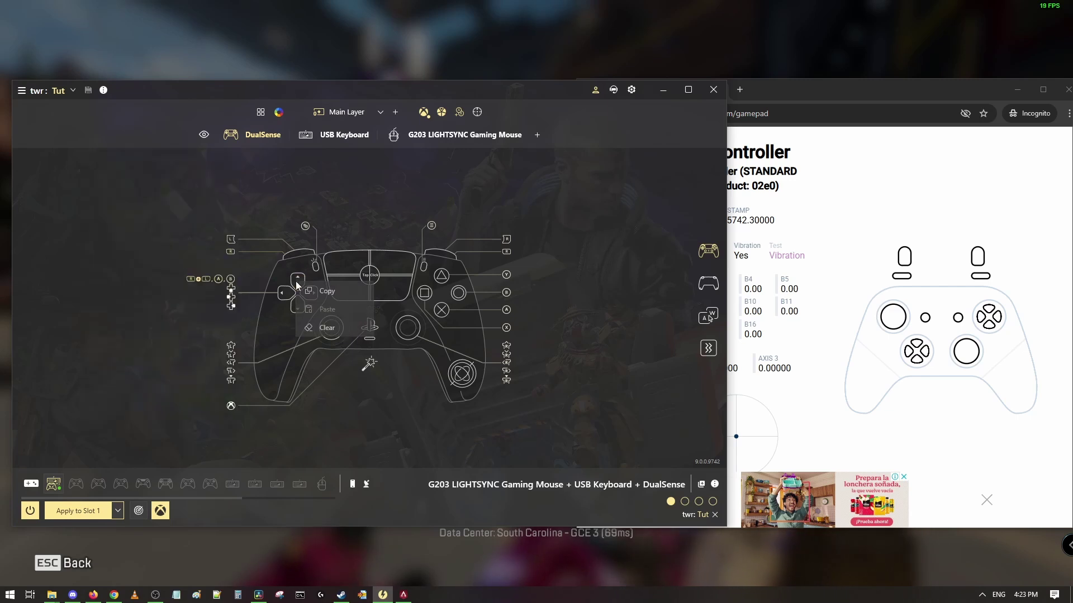
click(326, 328)
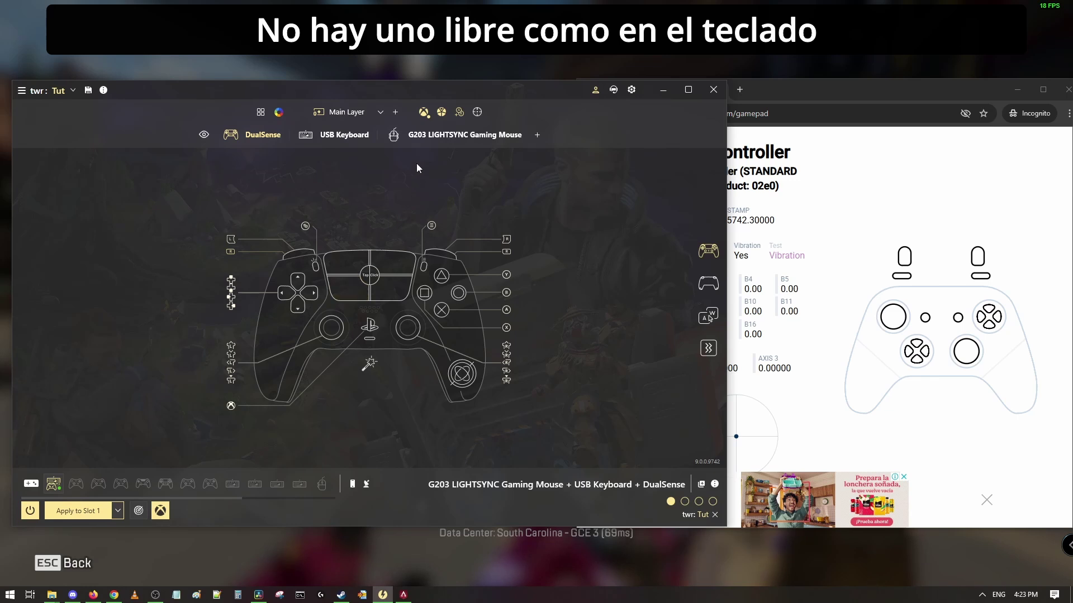
Step: Add a new shortcut on the Main Layer and set DualSense as the device for its first two buttons
click(459, 114)
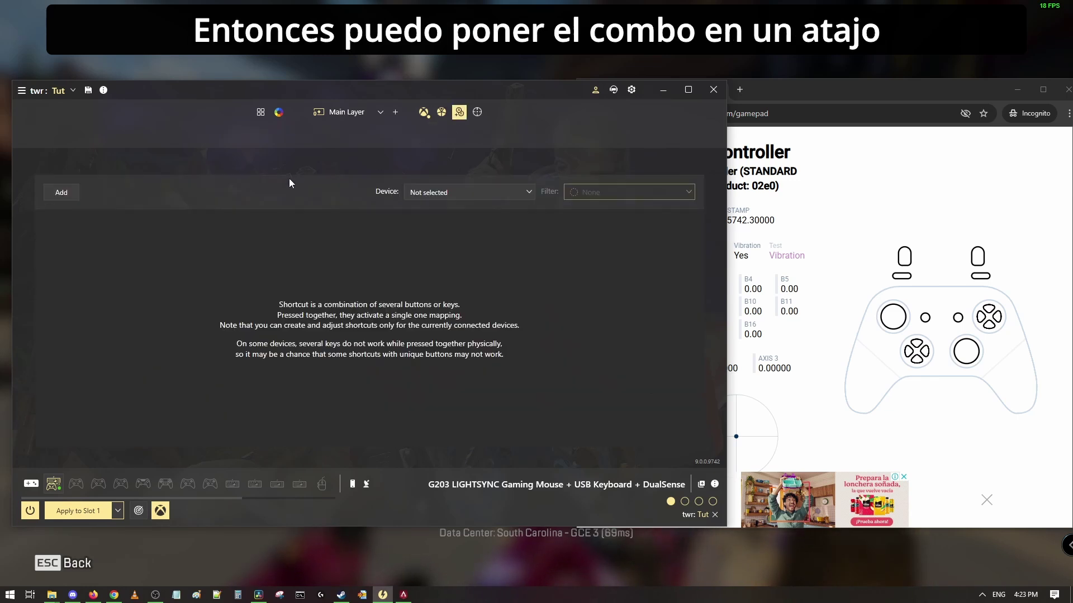
click(71, 193)
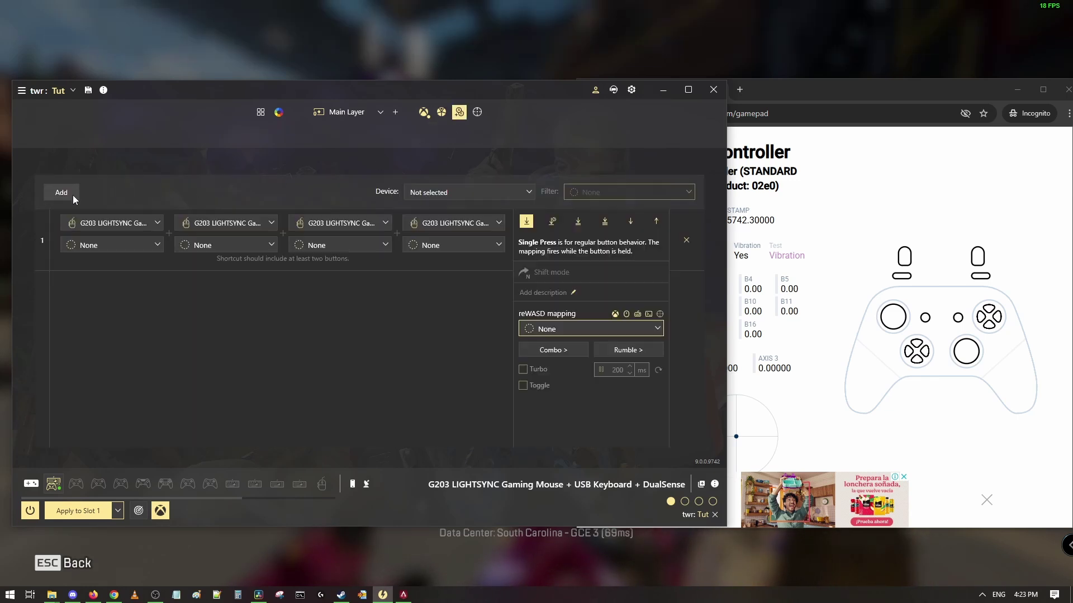
click(104, 219)
click(84, 271)
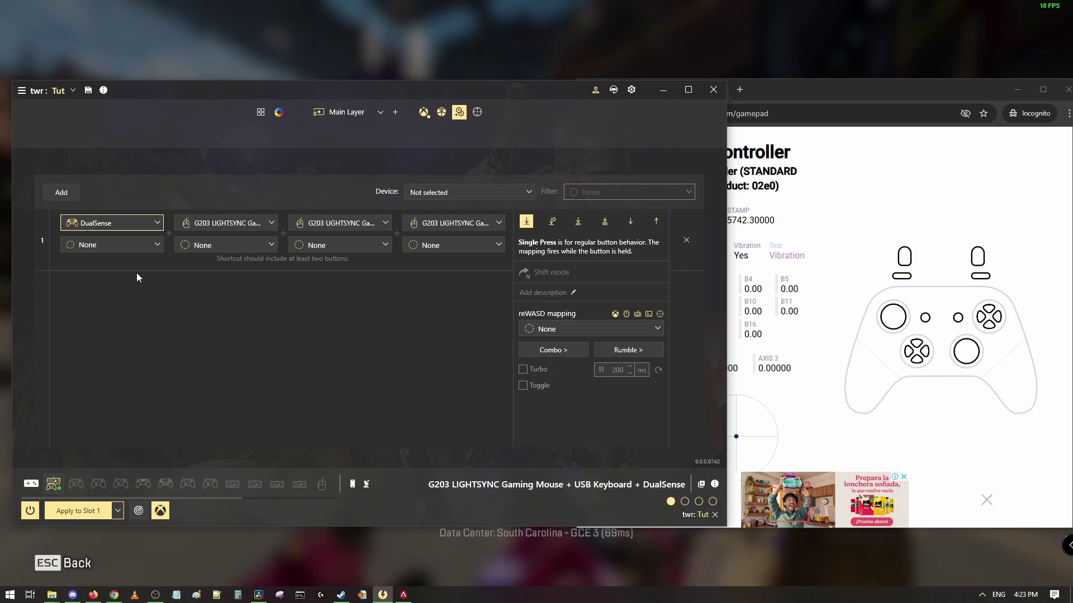
click(215, 223)
click(206, 269)
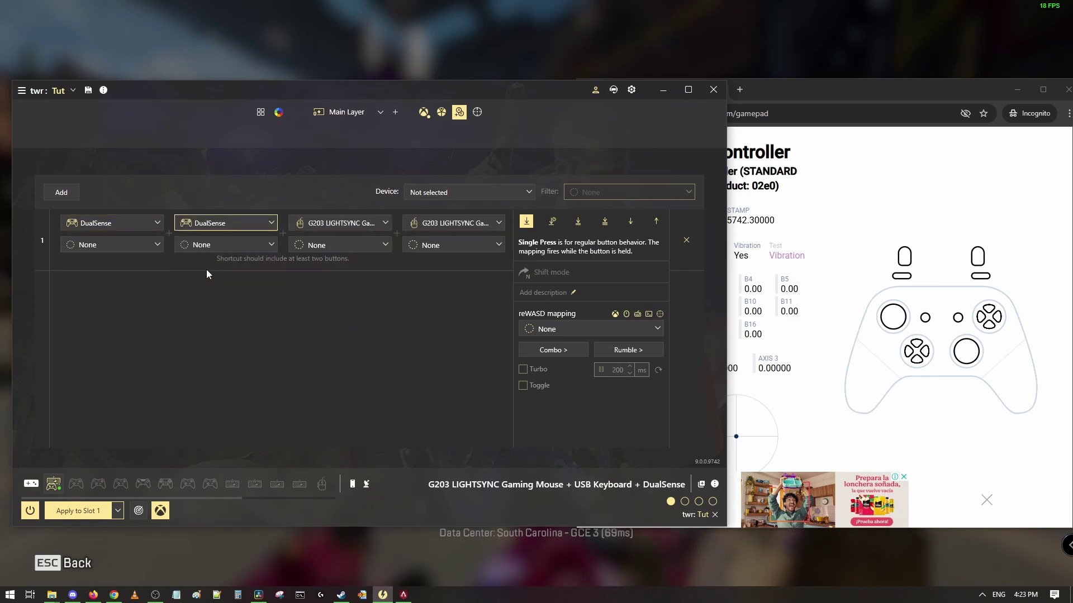
Step: Set the shortcut's two DualSense buttons to Down and R1
click(103, 244)
scroll(120, 329, down, 1)
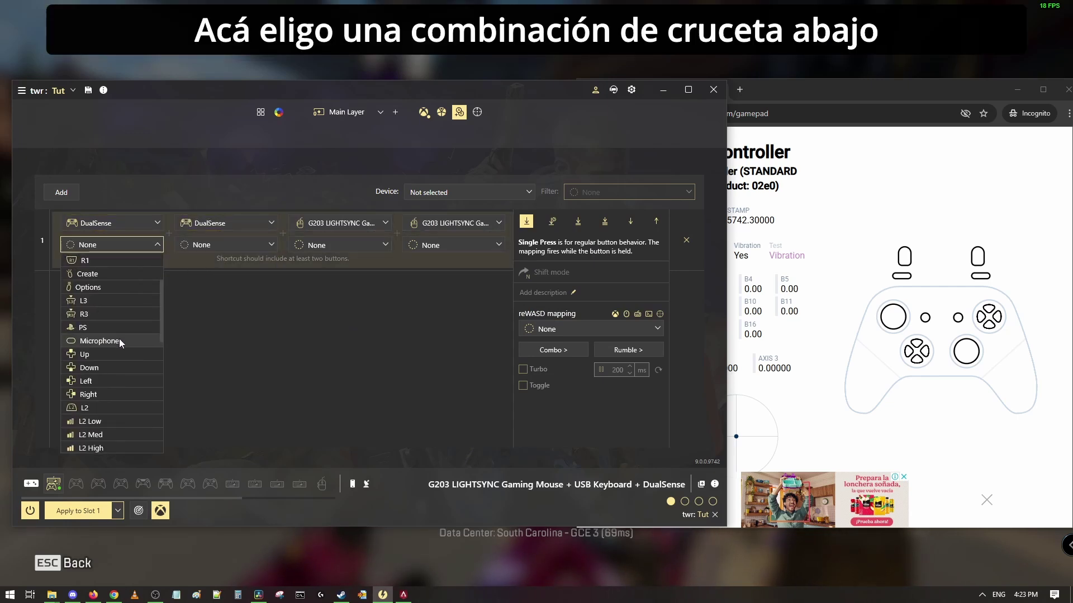
click(96, 367)
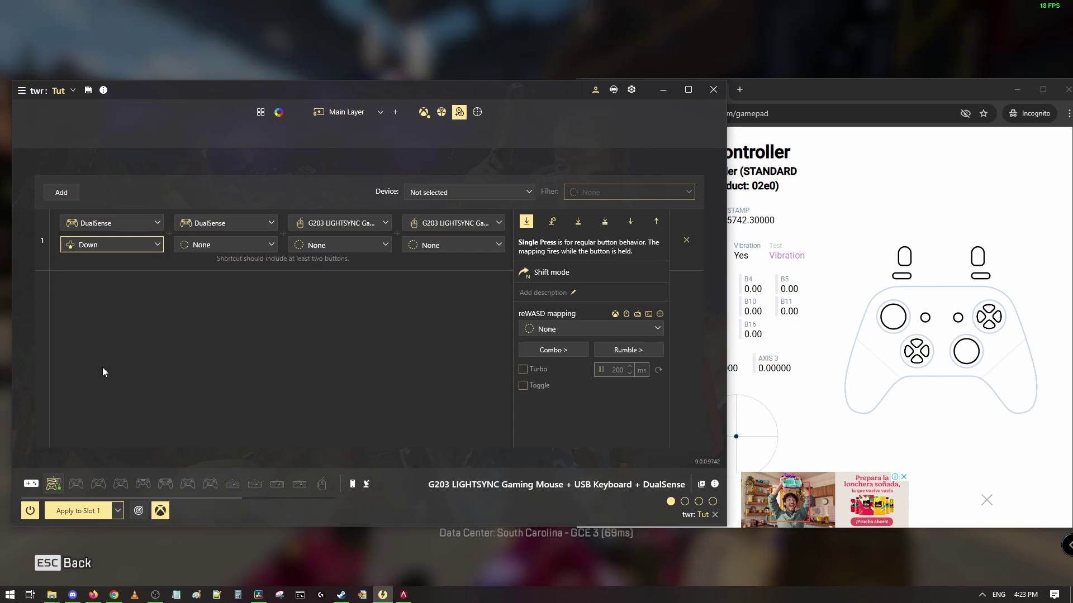
click(239, 245)
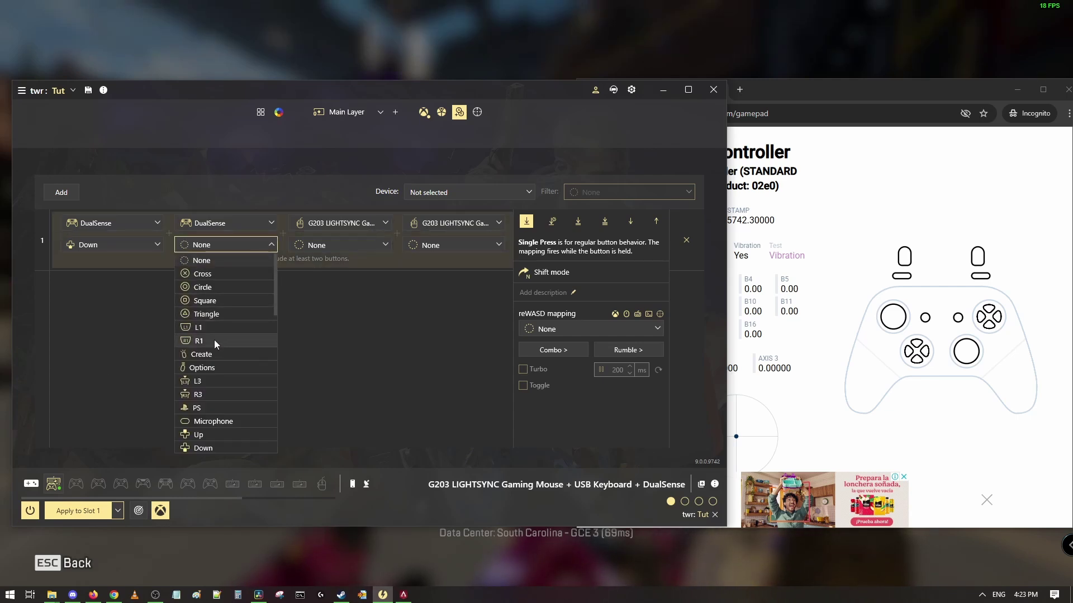
scroll(214, 339, down, 2)
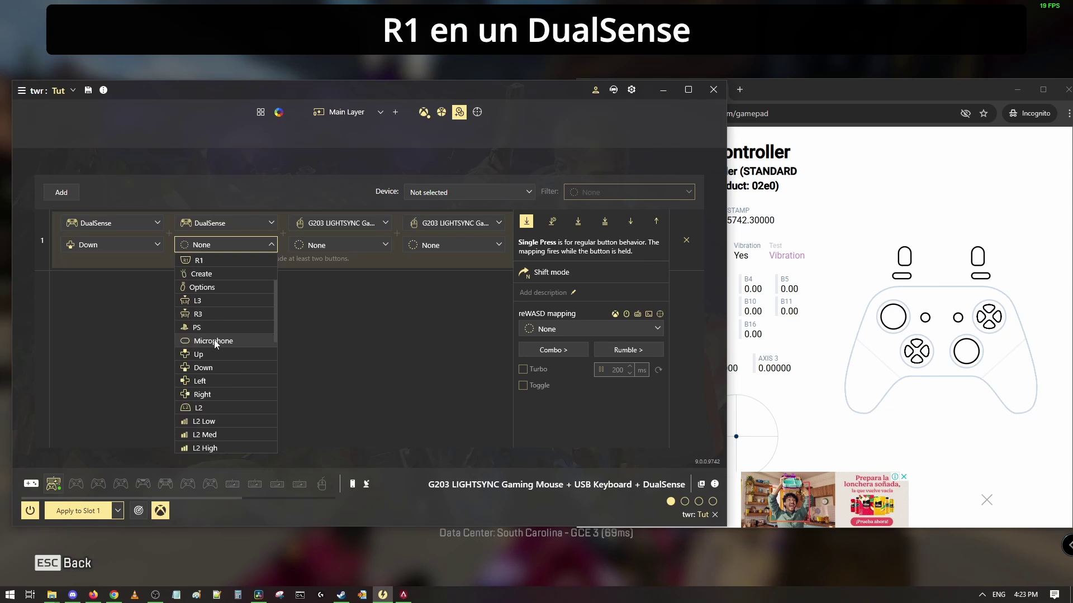
scroll(209, 324, up, 1)
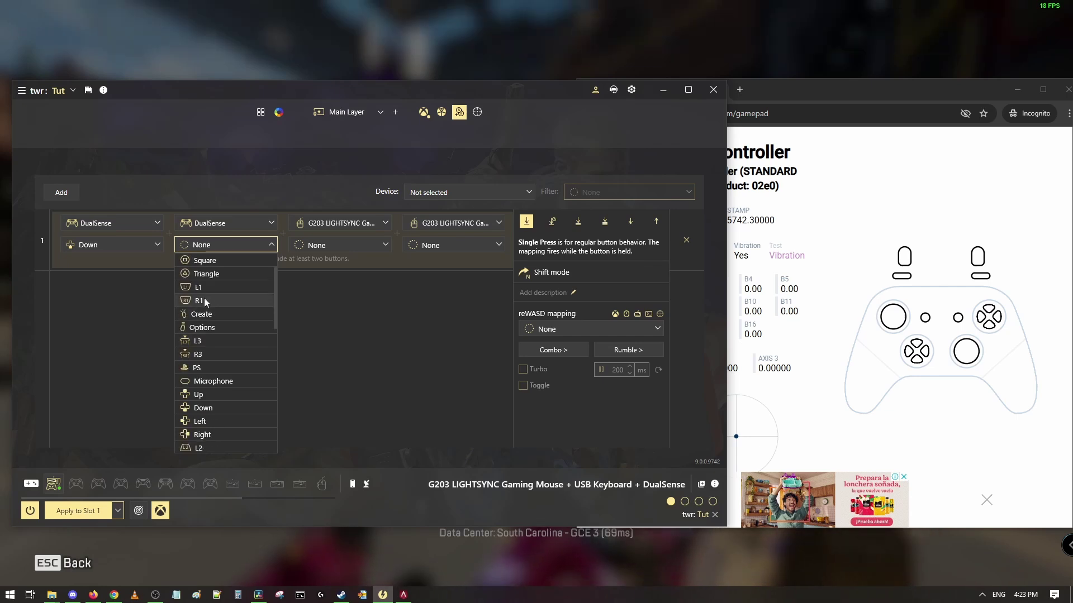
click(203, 300)
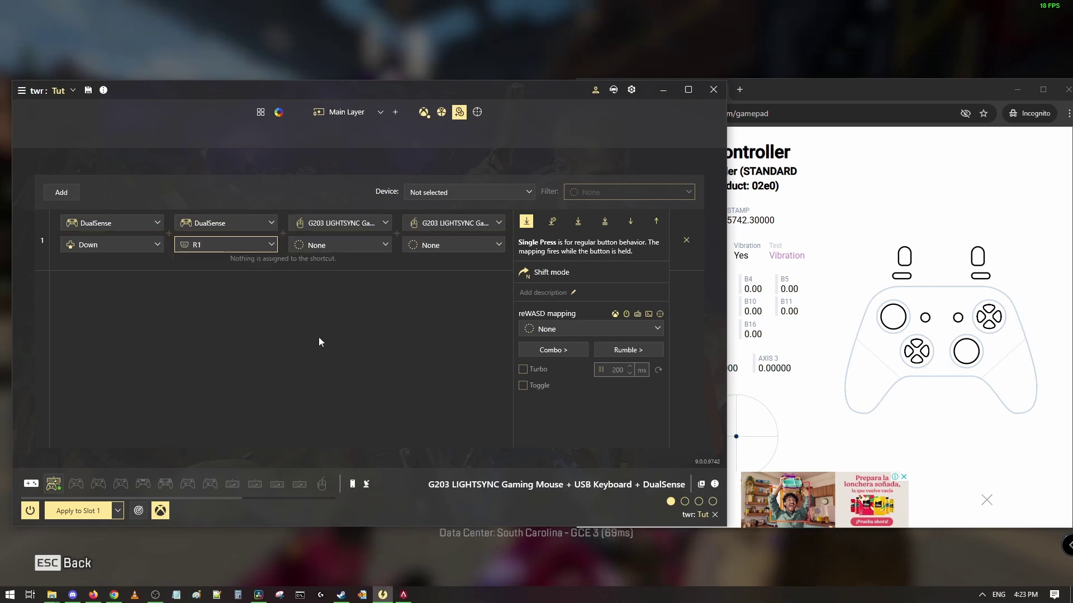
Step: Paste the copied combo as the Down + R1 shortcut's Single Press mapping with Toggle enabled, and test it in the gamepad tester
click(550, 350)
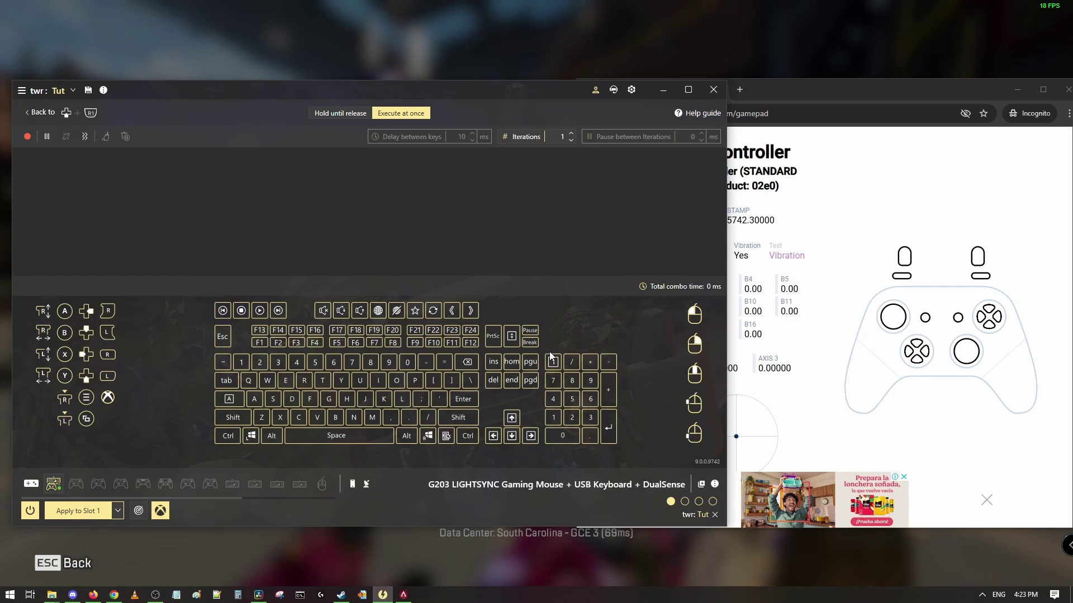
right_click(240, 213)
click(260, 223)
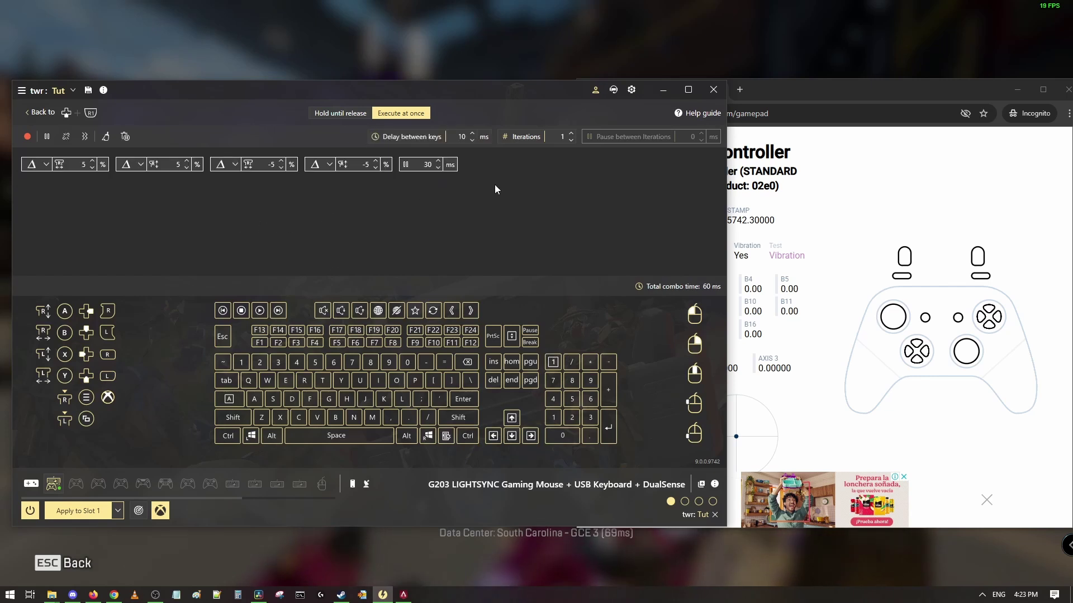
click(29, 113)
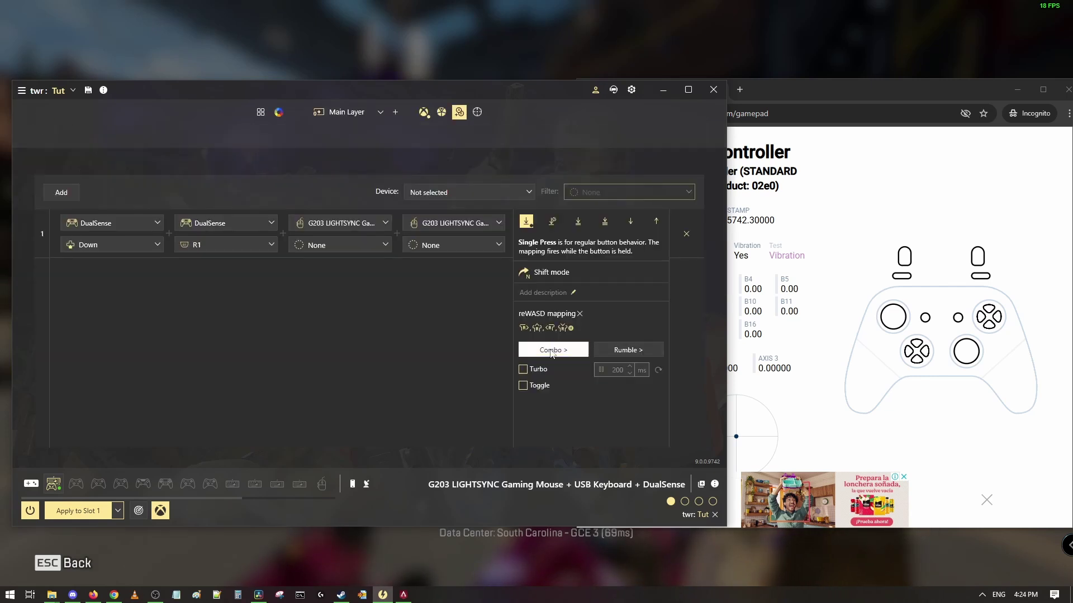
click(332, 407)
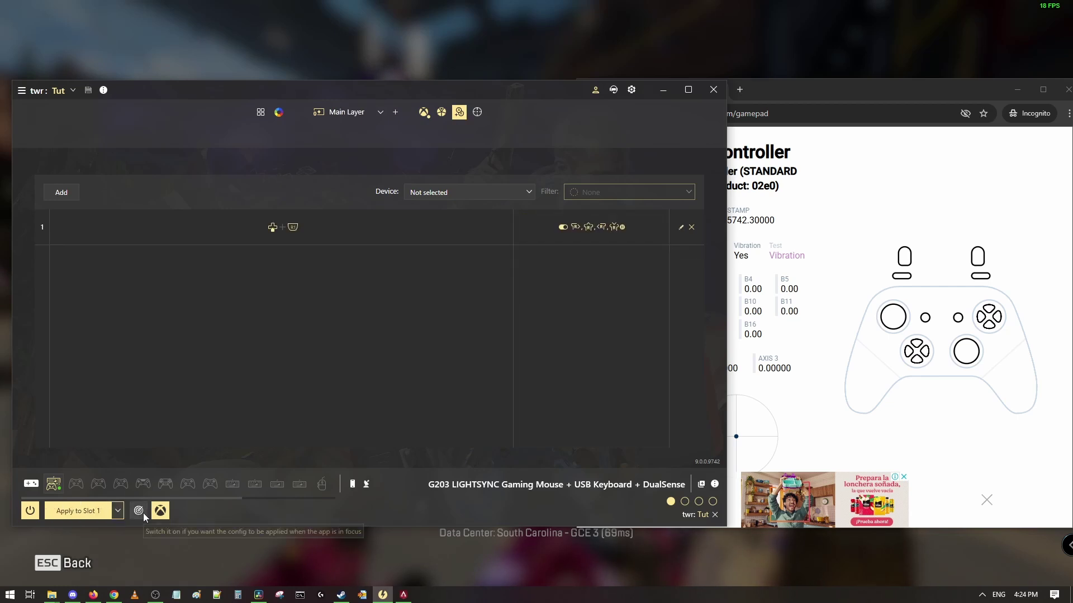
click(798, 418)
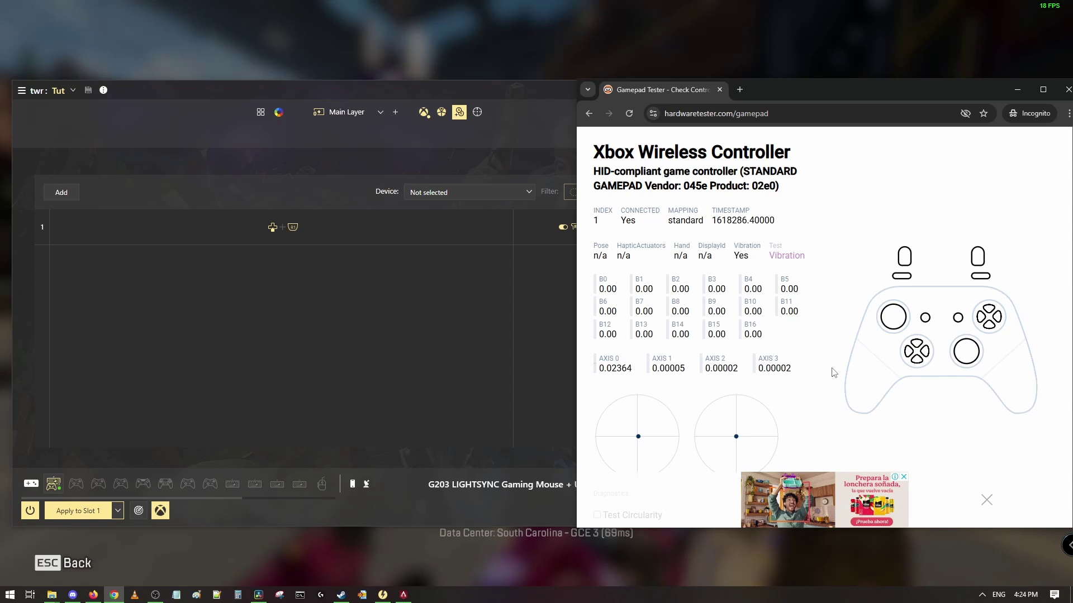
Step: Replace the Down + R1 shortcut's Single Press combo with the copied combo as a Long Press mapping
click(428, 275)
click(567, 226)
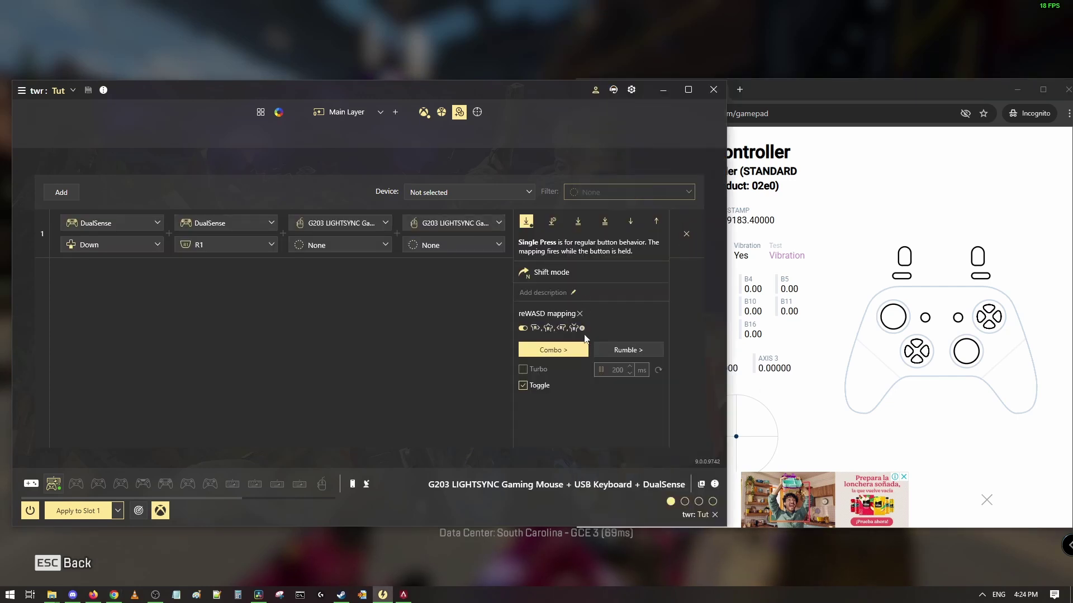
click(552, 221)
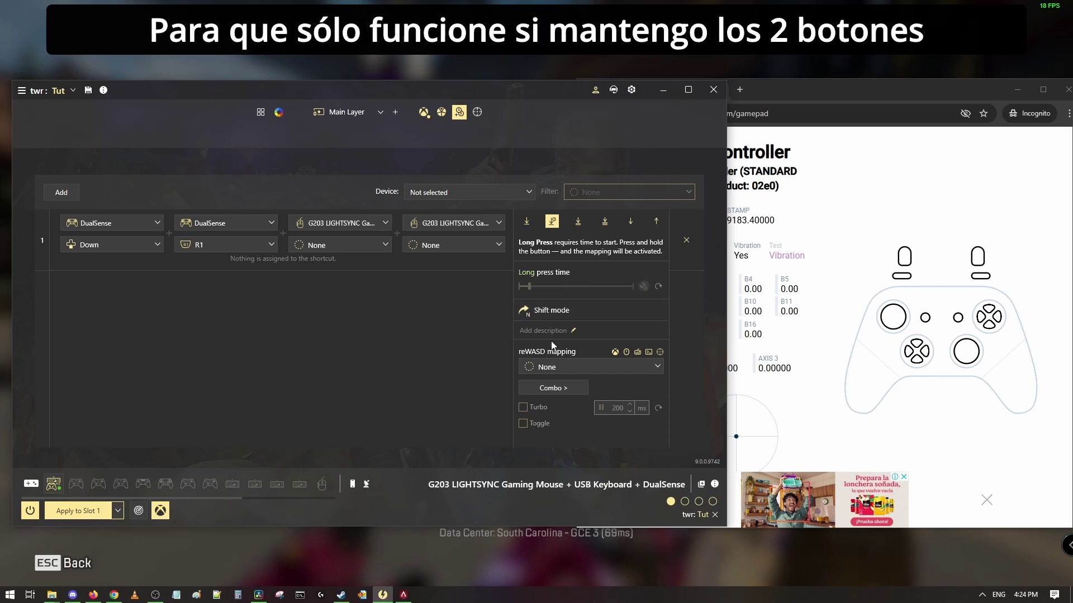
click(644, 286)
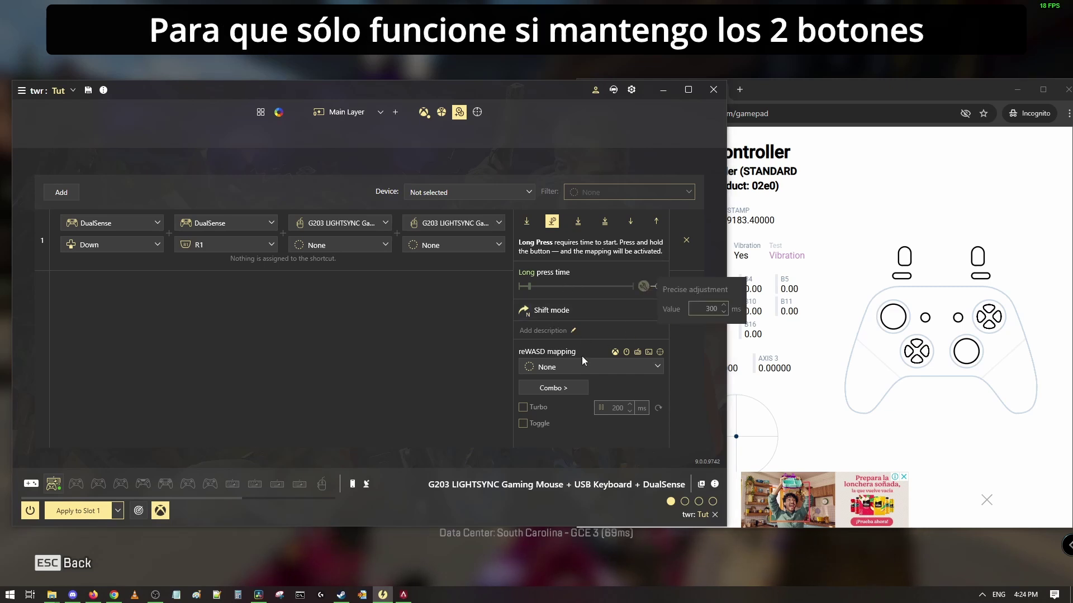
click(553, 388)
right_click(366, 229)
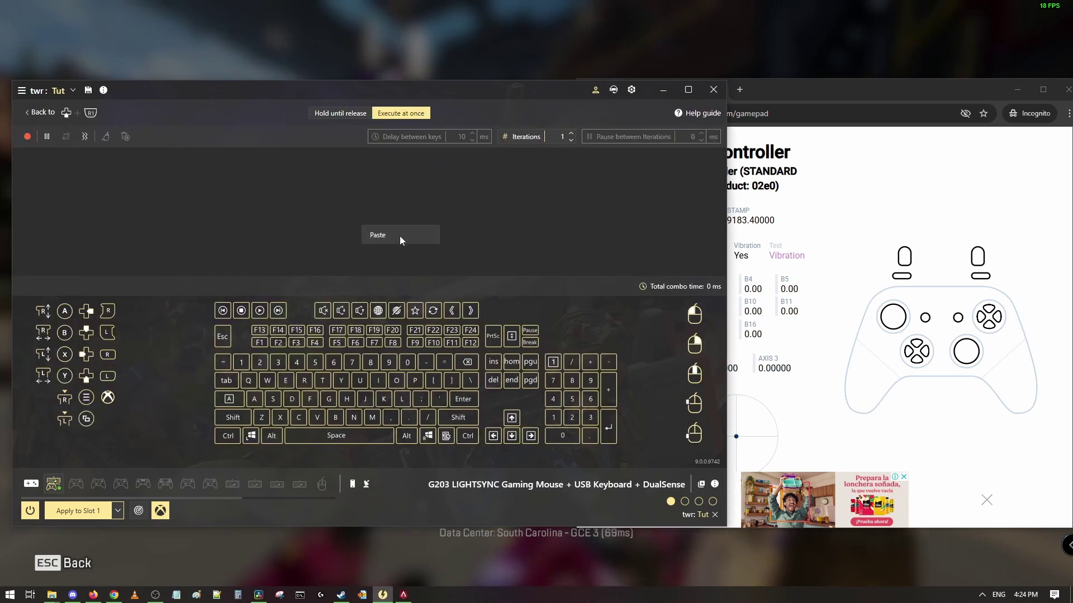
click(400, 236)
click(39, 113)
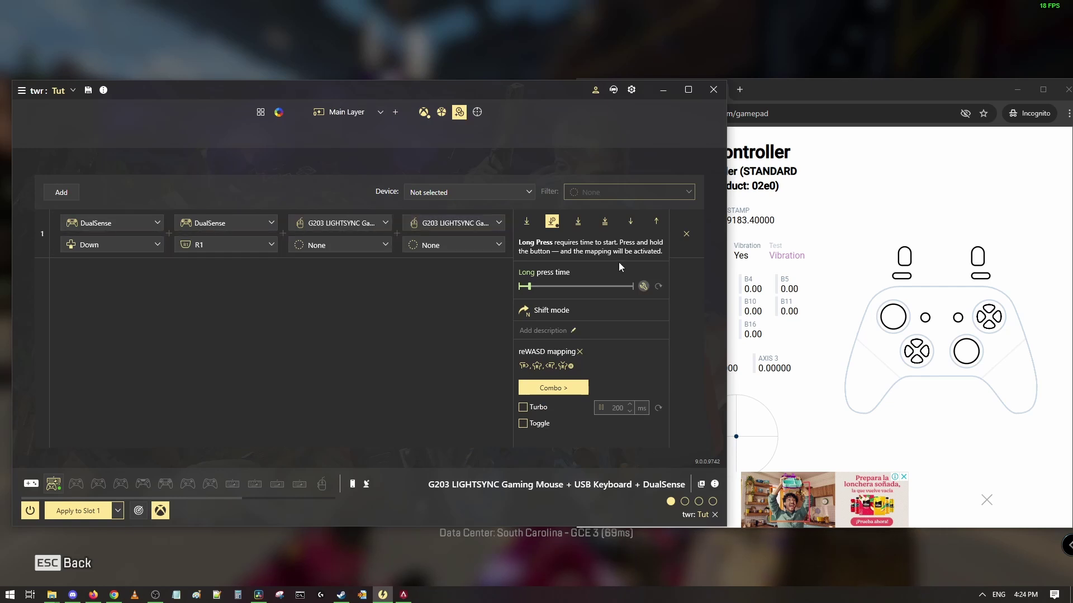
Step: Enable Toggle for the shortcut's Long Press combo and apply the config to Slot 1 for testing in the gamepad tester
click(643, 286)
click(558, 460)
click(524, 425)
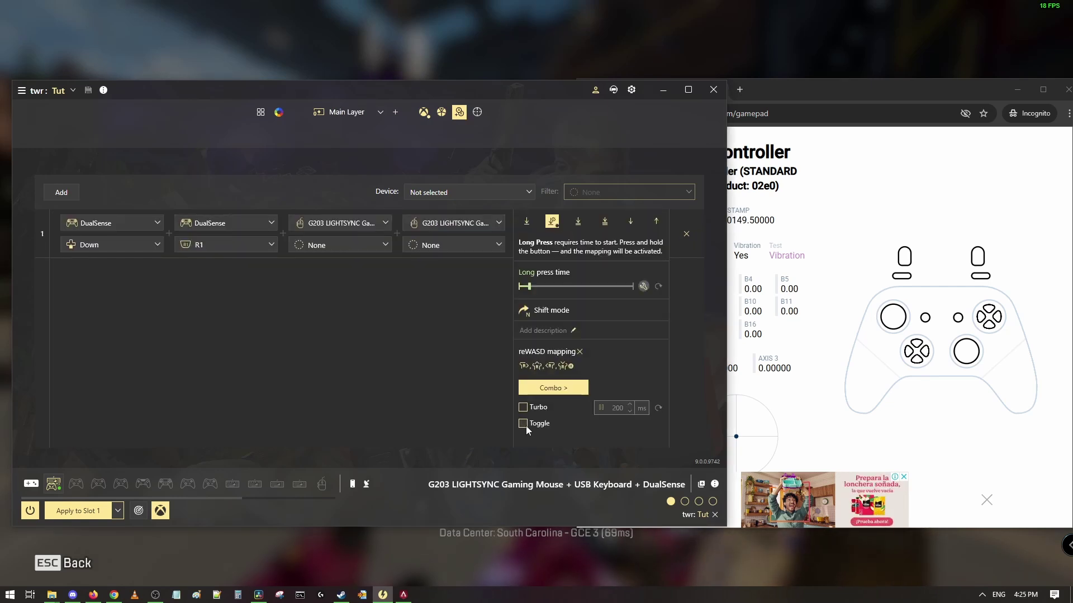
click(489, 458)
click(78, 510)
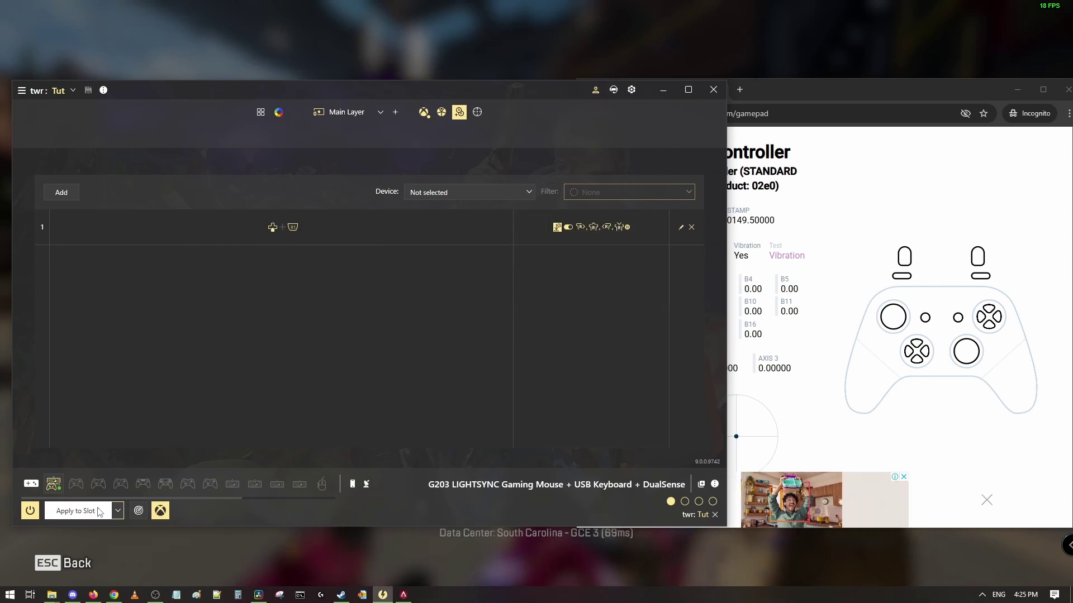
click(920, 419)
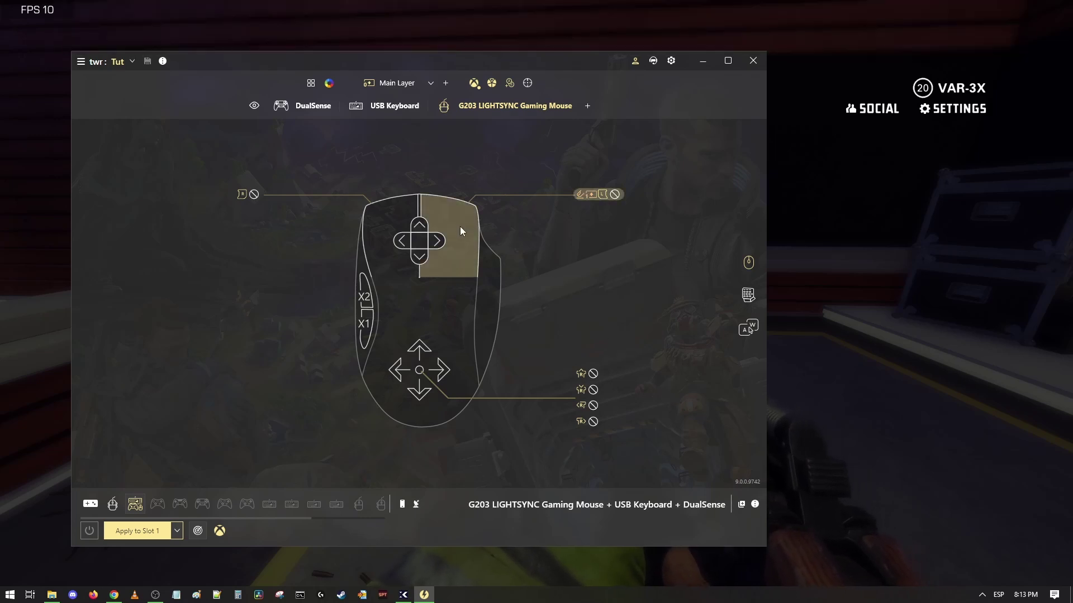
Step: Examine the mouse's left- and right-click mappings on the Main Layer and the ADS Recoil layer
click(384, 216)
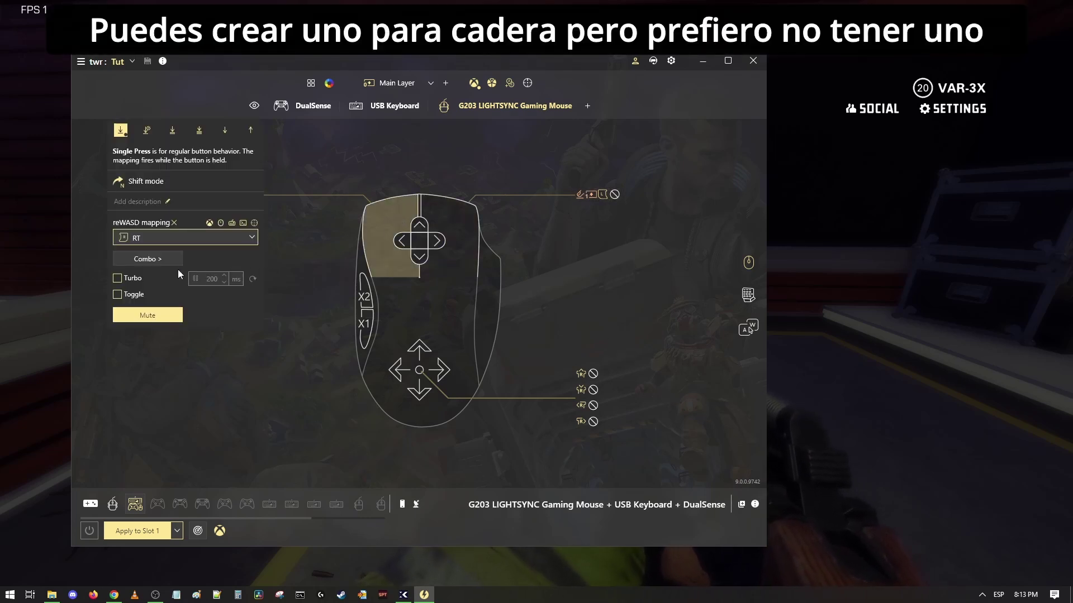
click(385, 152)
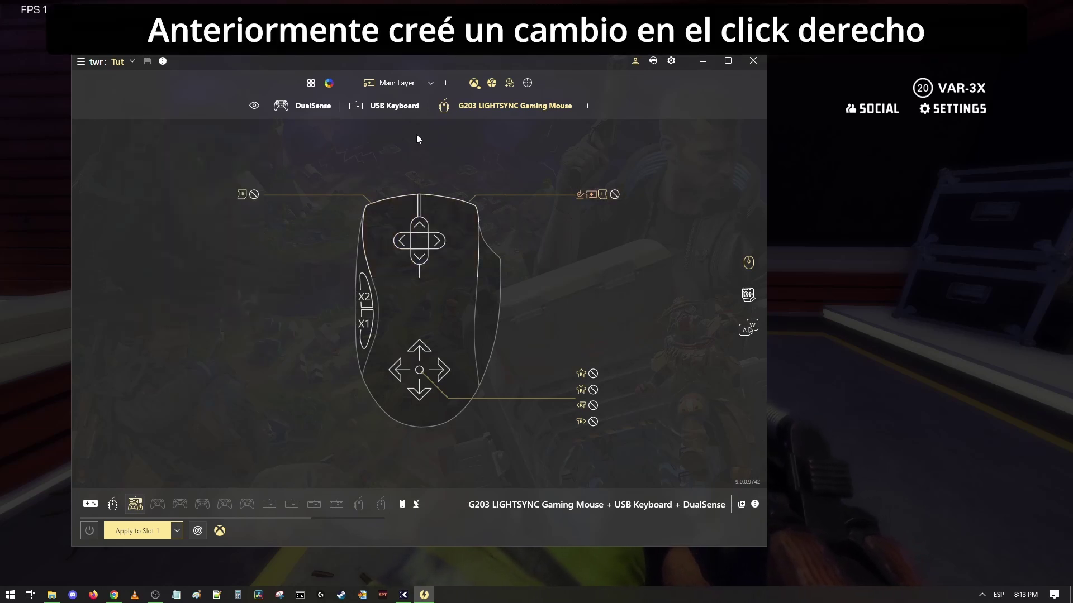
click(391, 83)
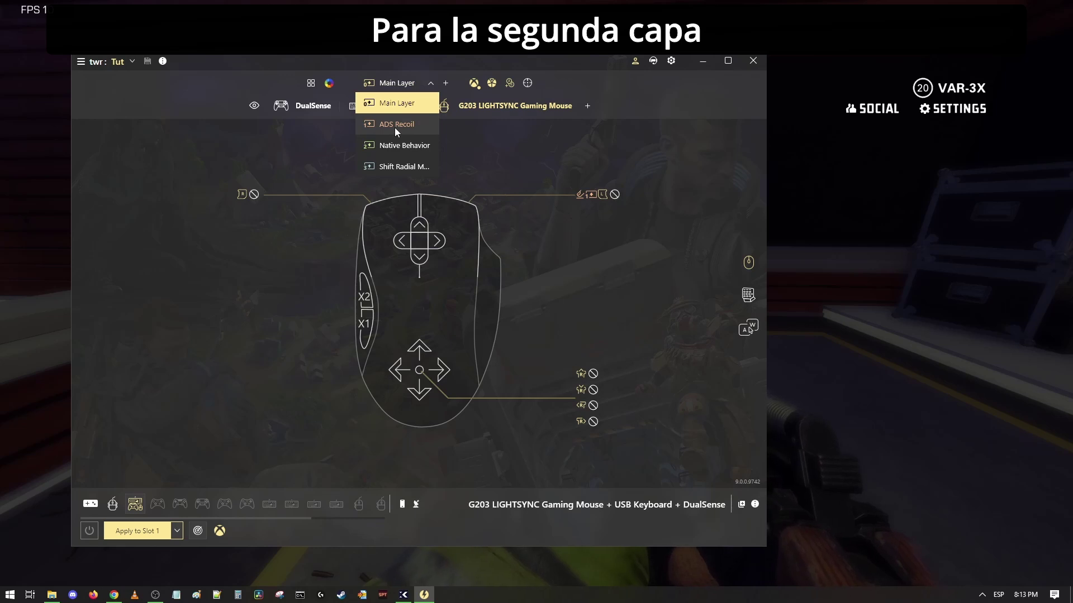
click(394, 125)
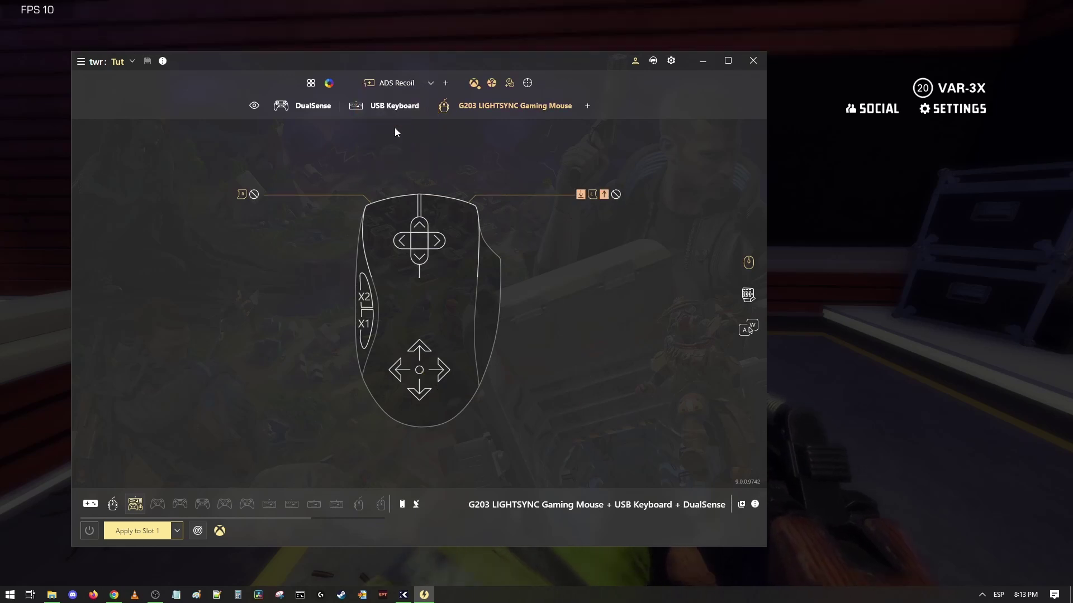
click(444, 213)
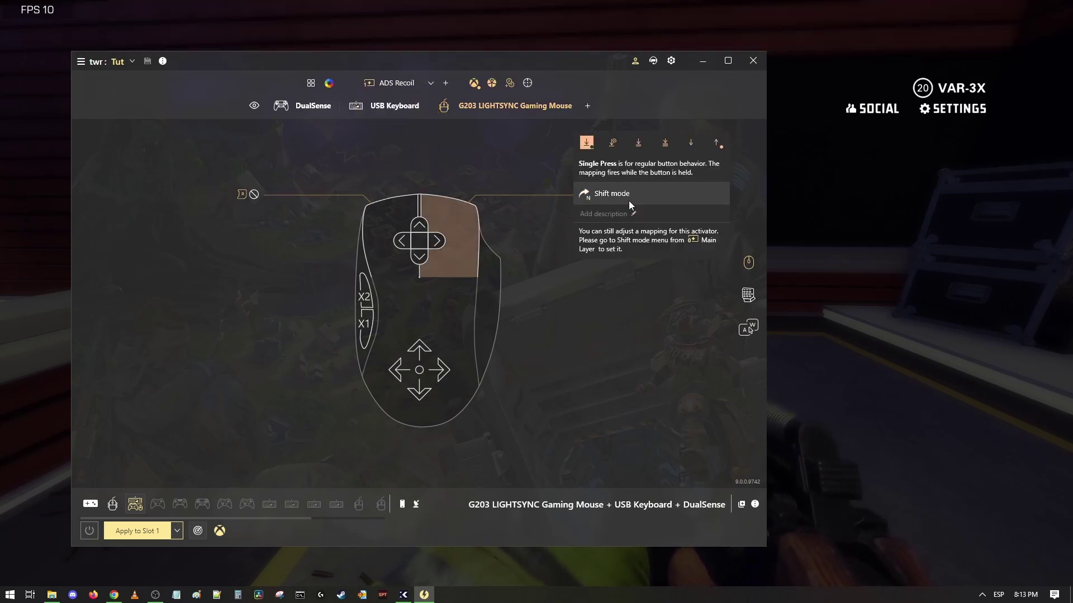
click(457, 156)
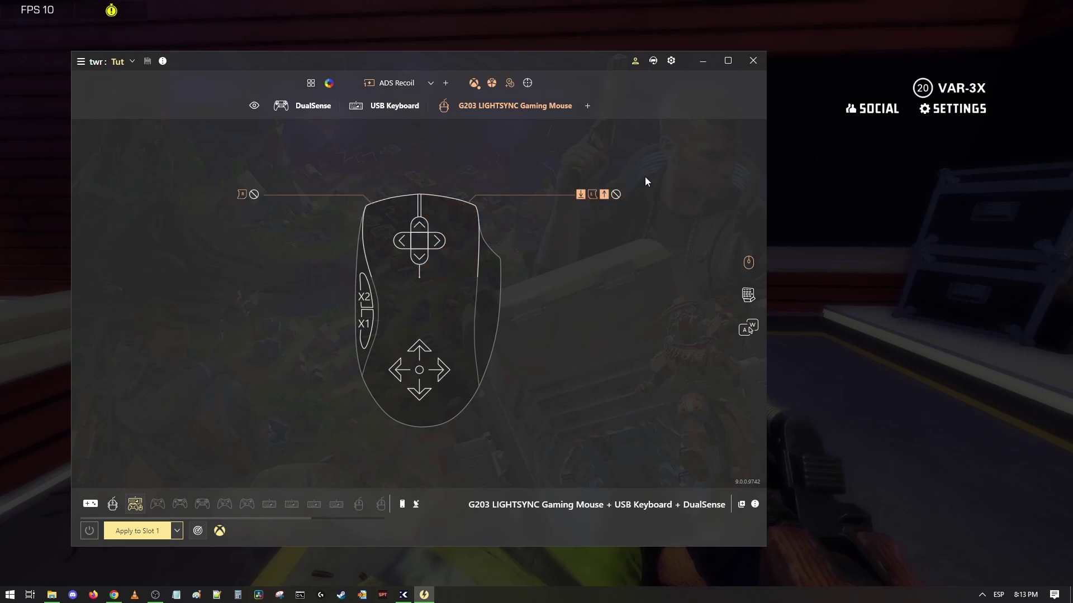
click(391, 223)
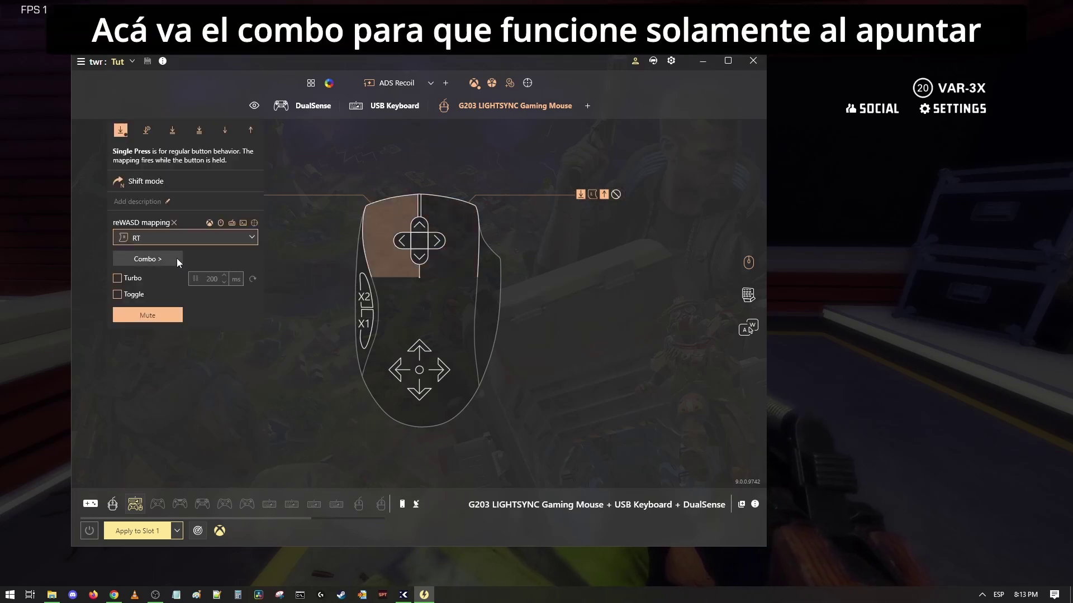
click(403, 164)
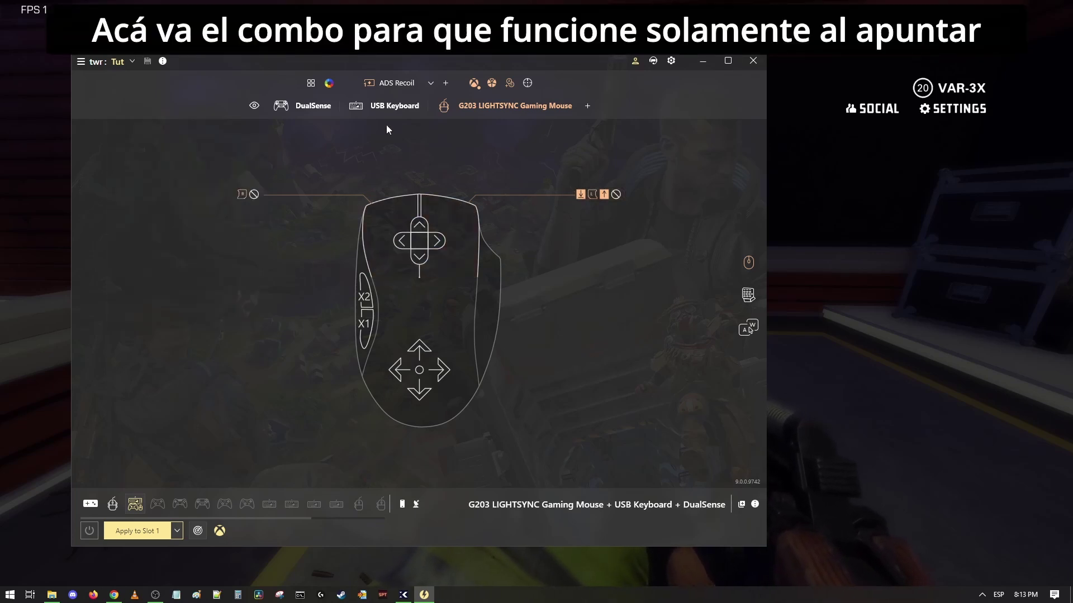
Step: On the DualSense's Main Layer, make L2's Single Press jump to the ADS Recoil layer in Hold mode
click(306, 106)
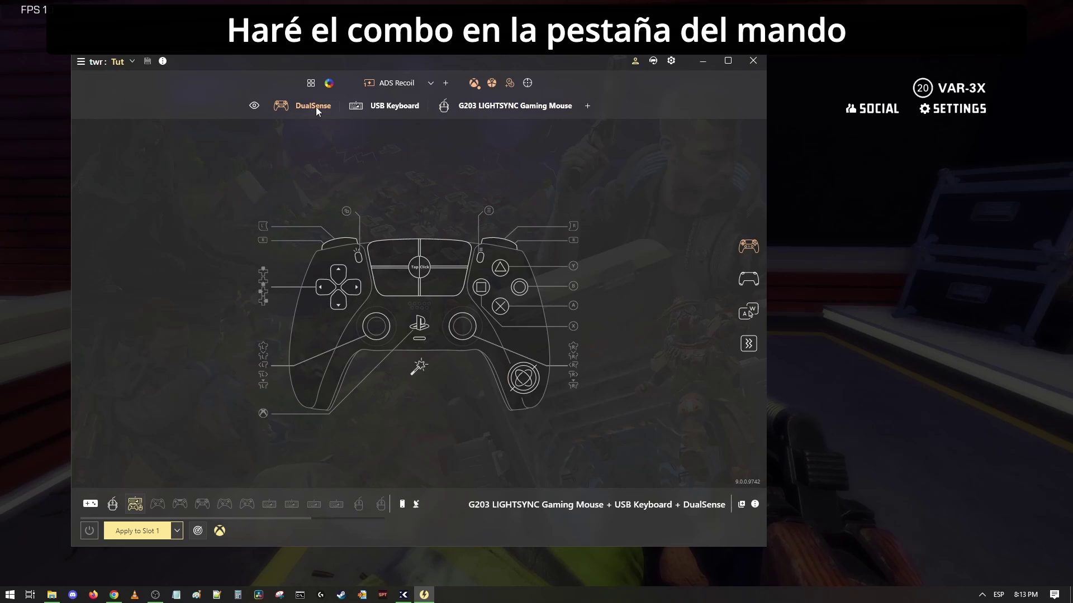
click(401, 92)
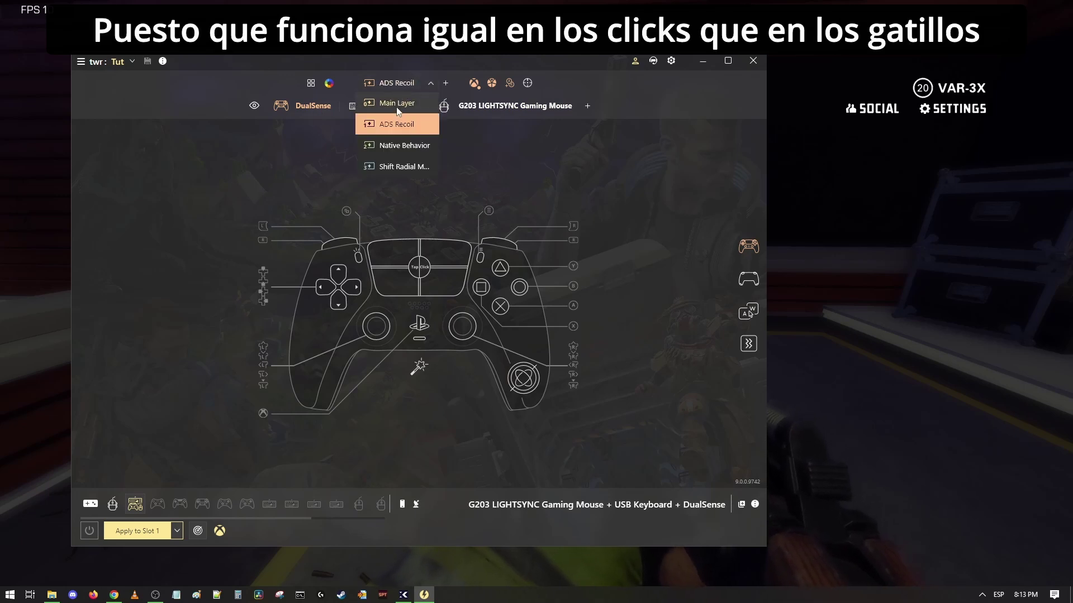
click(395, 105)
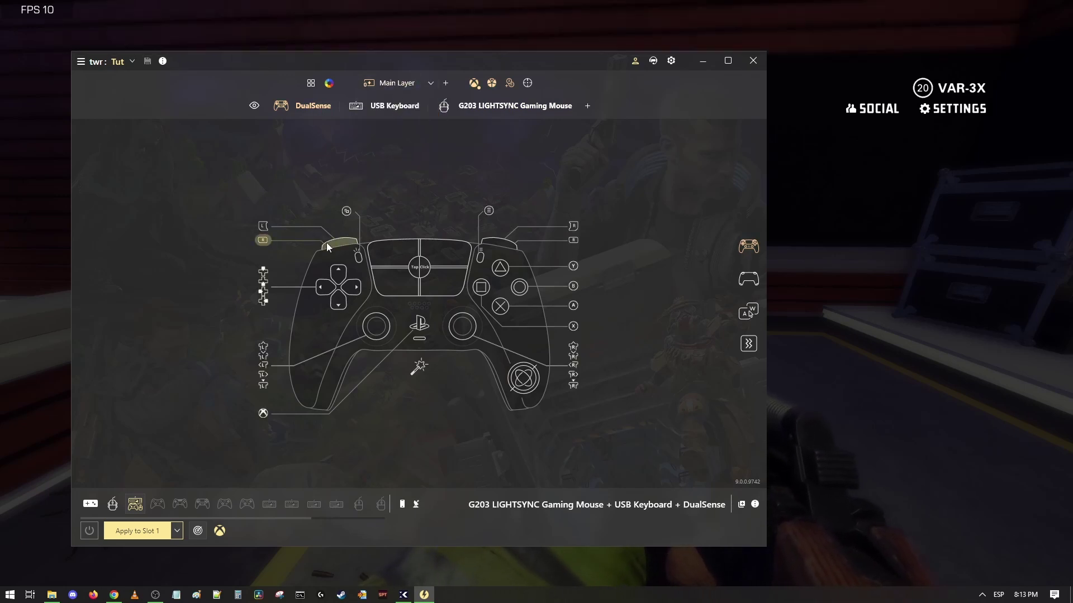
click(747, 279)
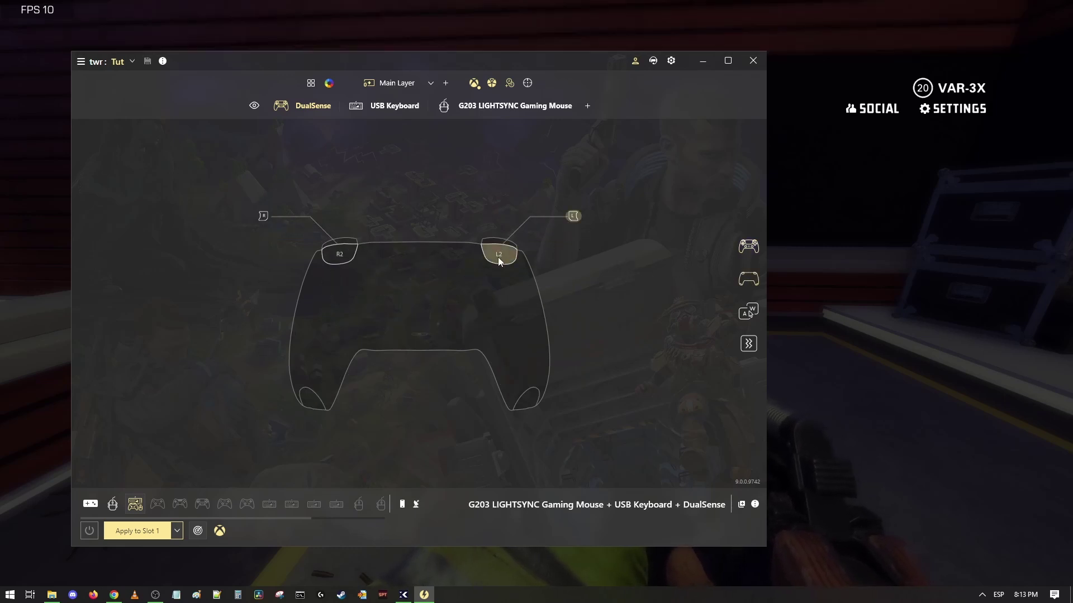
click(499, 258)
click(608, 239)
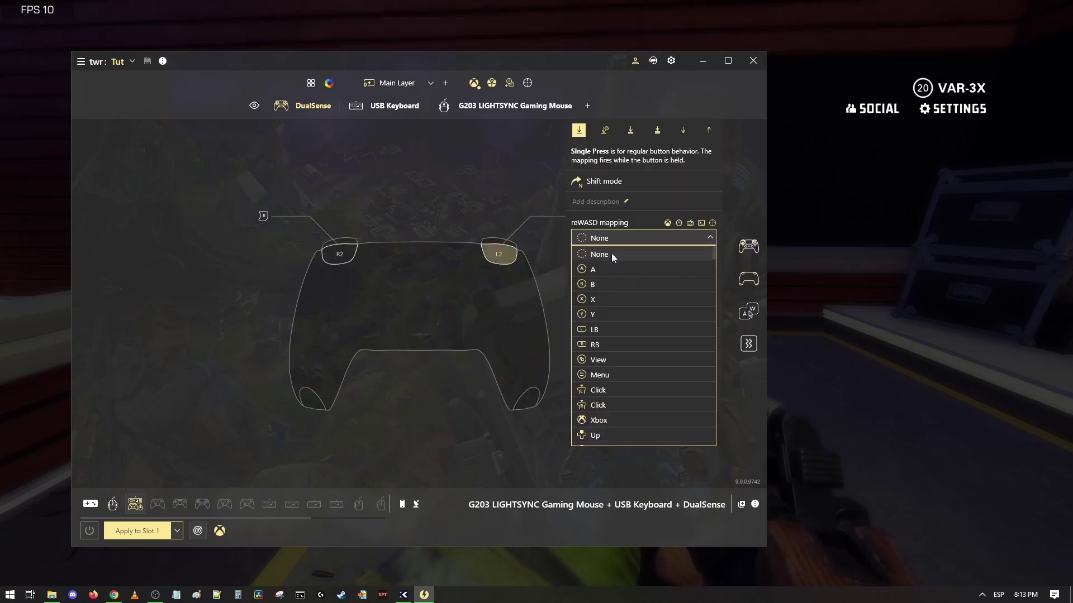
click(602, 193)
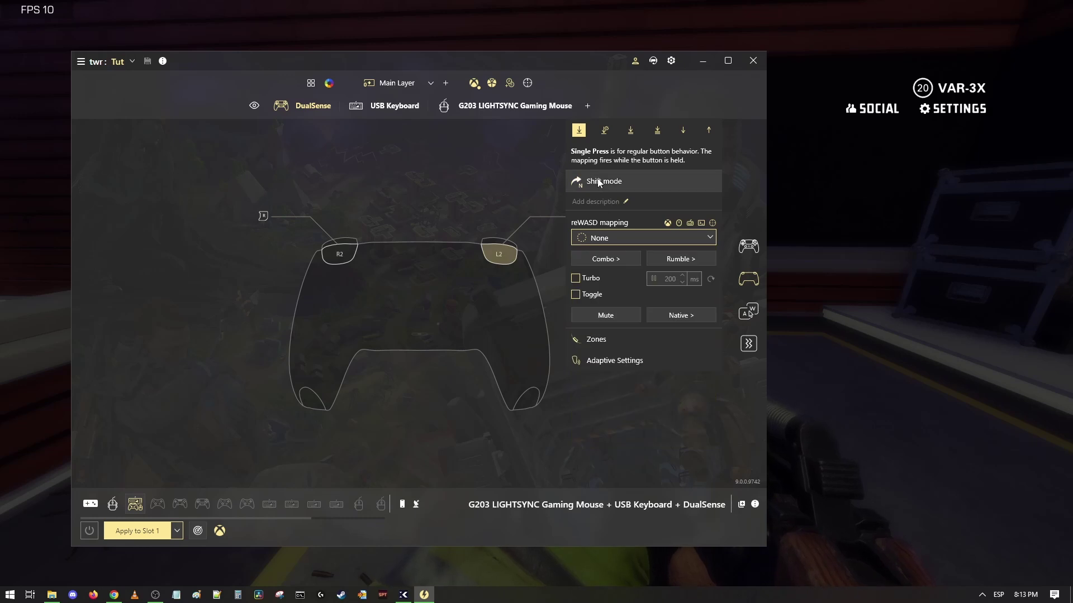
click(597, 180)
click(597, 165)
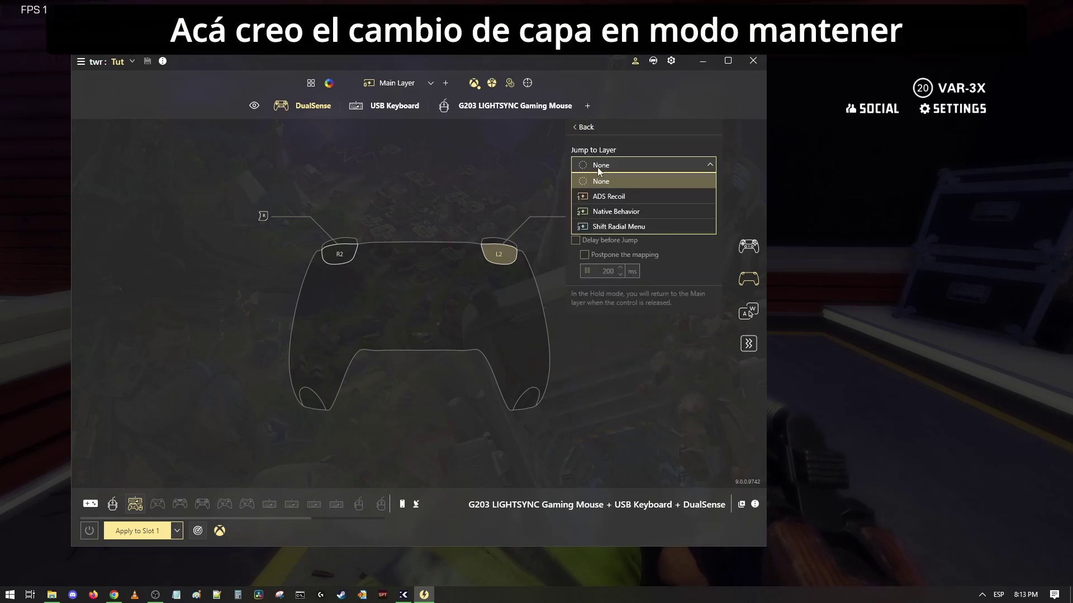
click(608, 193)
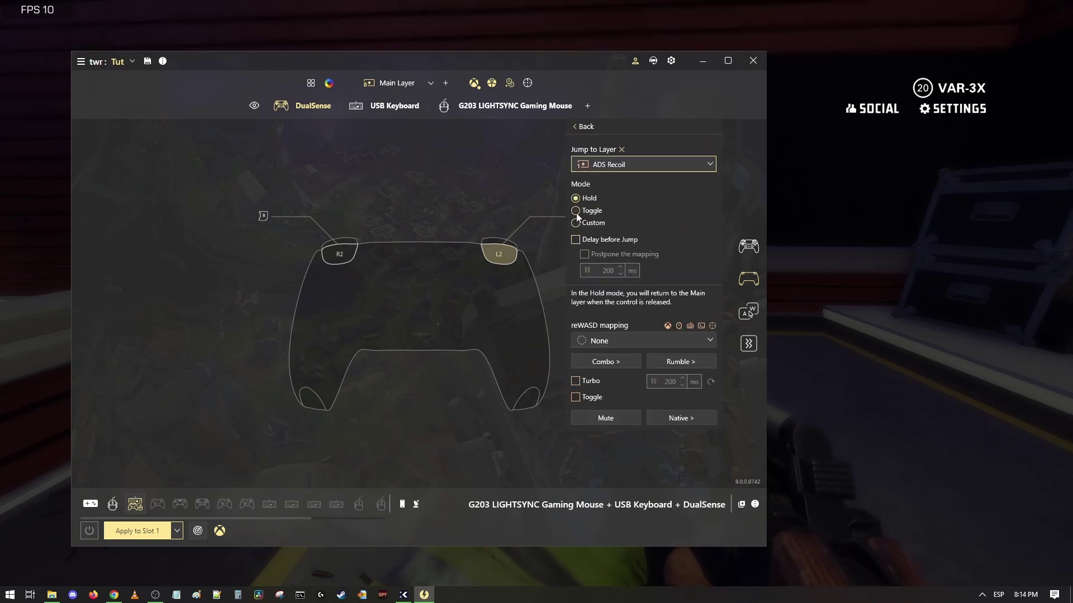
Step: Map L2 to LT within its ADS Recoil layer jump
click(598, 341)
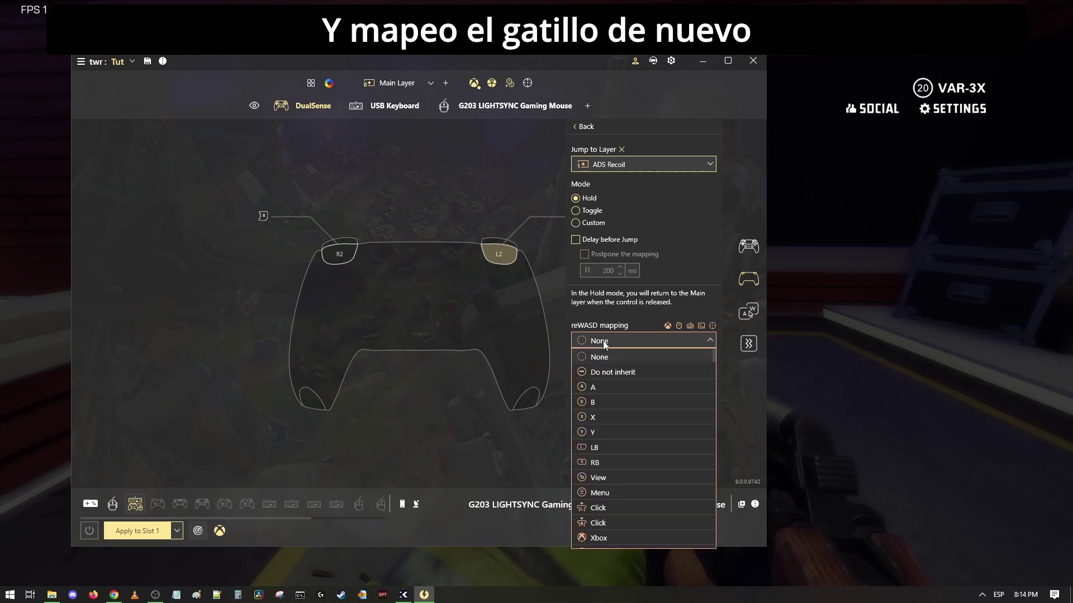
scroll(634, 412, down, 4)
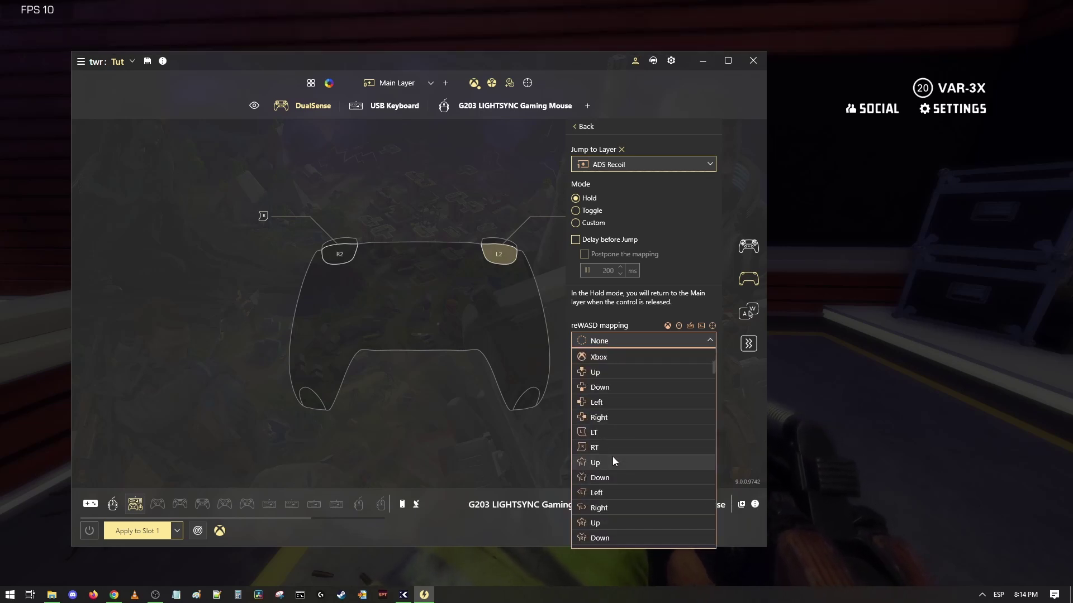
click(611, 432)
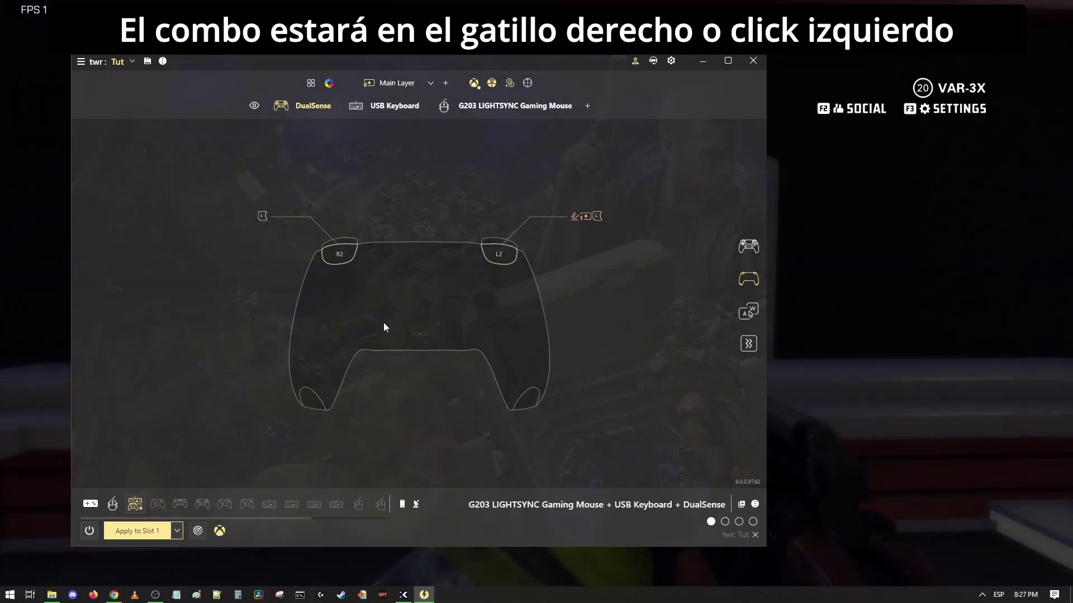
Step: Open a new combo for the DualSense's R2 trigger, accepting the removal of its existing mappings
click(331, 257)
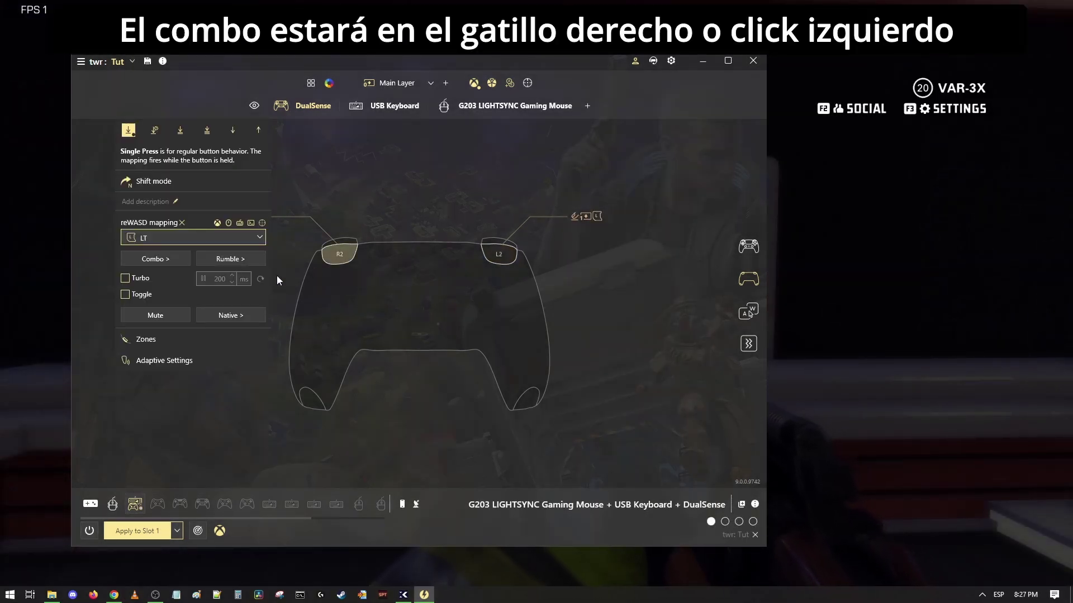
click(156, 259)
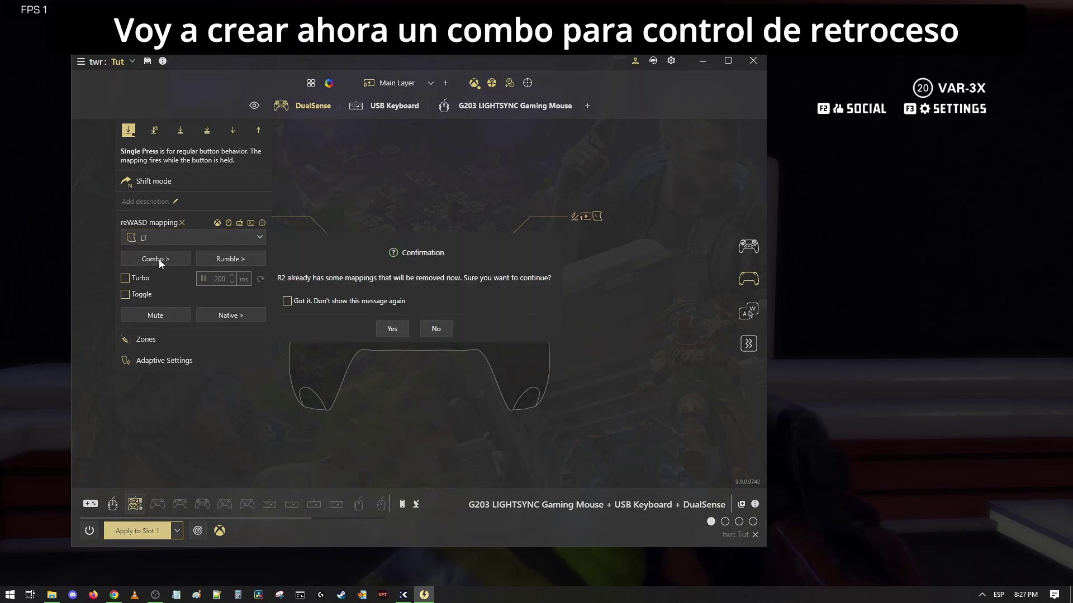
click(394, 328)
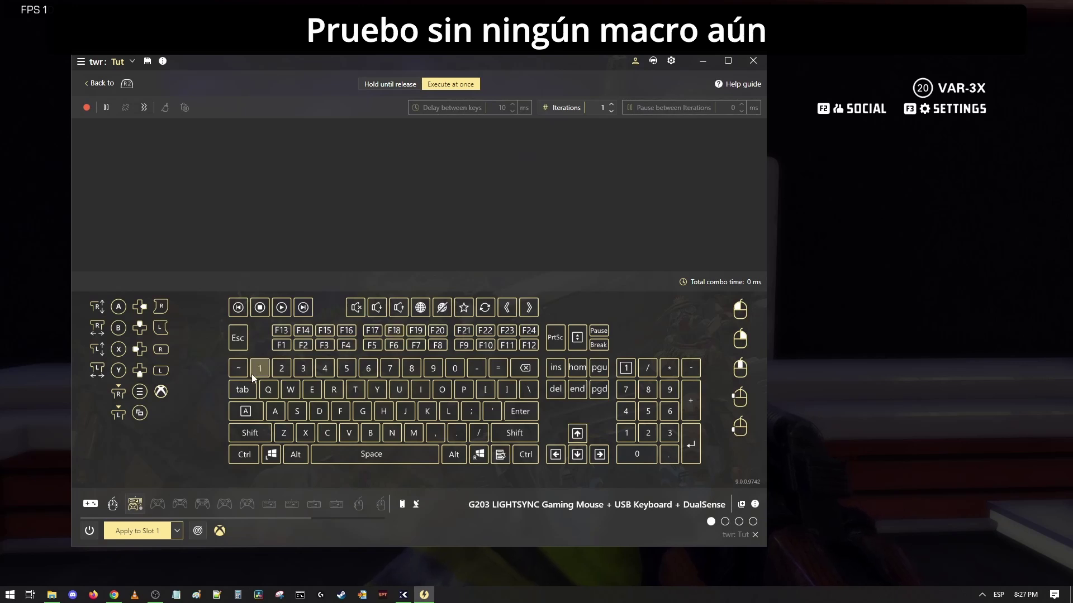
Step: Switch to the game, fire a full aimed AK-47 magazine at the range target, reload, and return to reWASD
click(821, 347)
key(Escape)
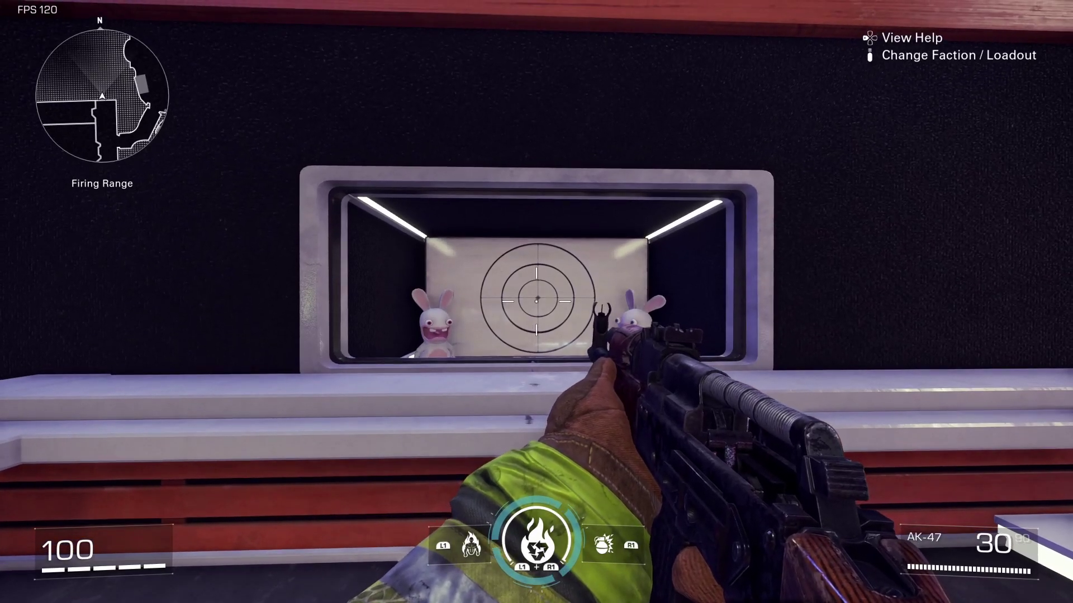
right_click(536, 302)
drag(536, 302, 536, 302)
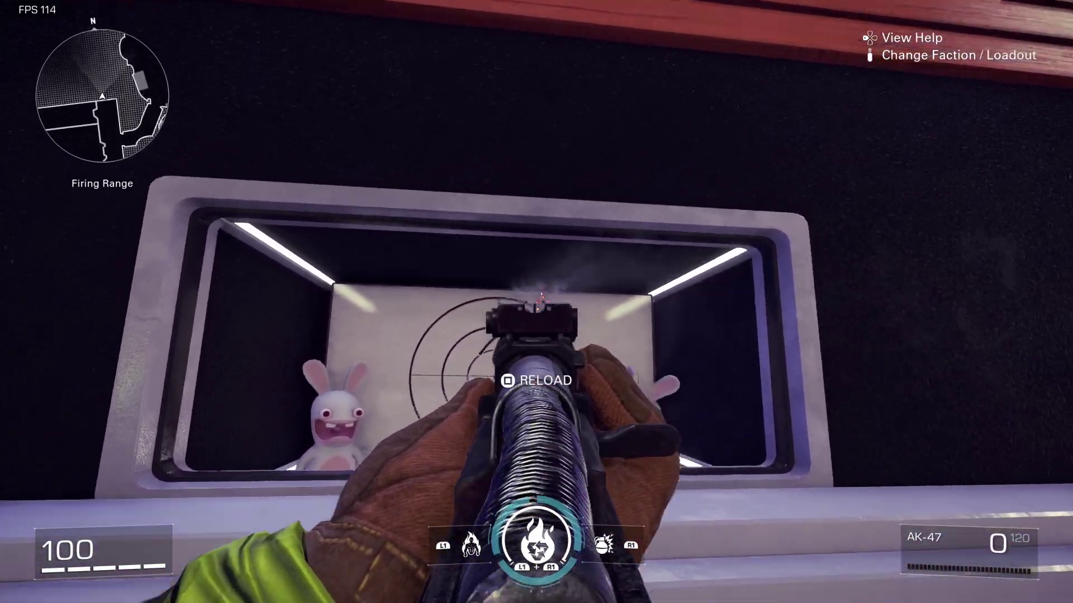
key(r)
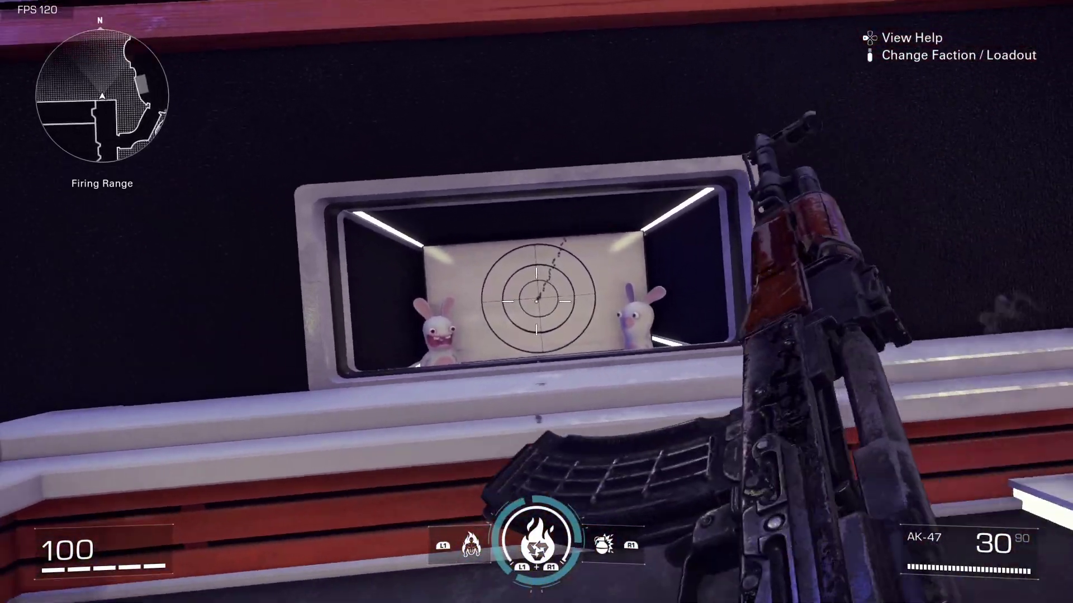
key(Escape)
key(alt+Tab)
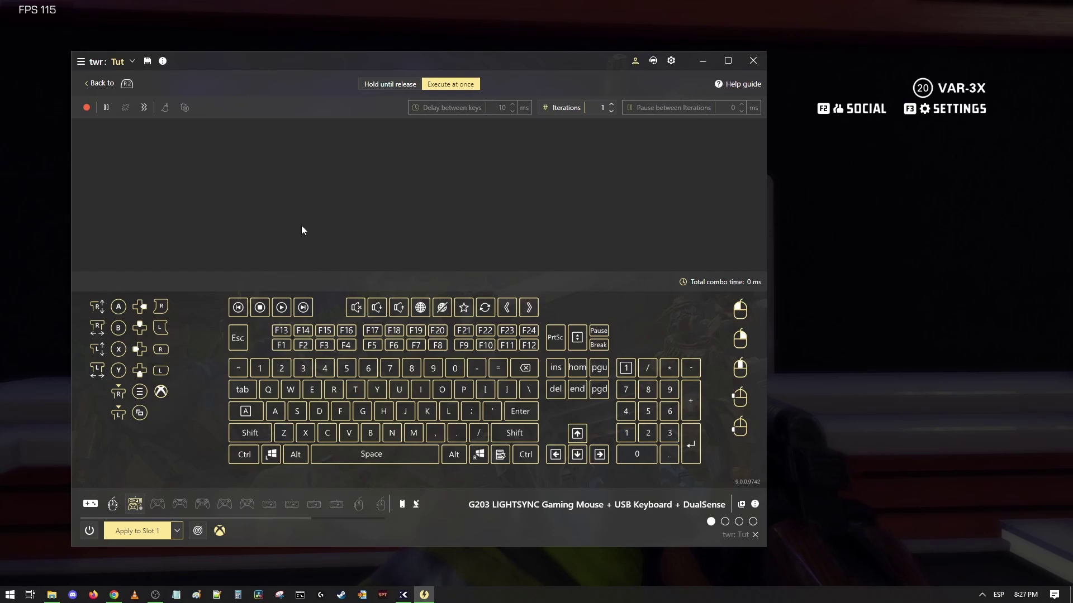
Step: Paste the RT 100% combo with right-stick Y -28% and X -21% deflections into R2, and set it to Hold until release
right_click(154, 188)
click(166, 196)
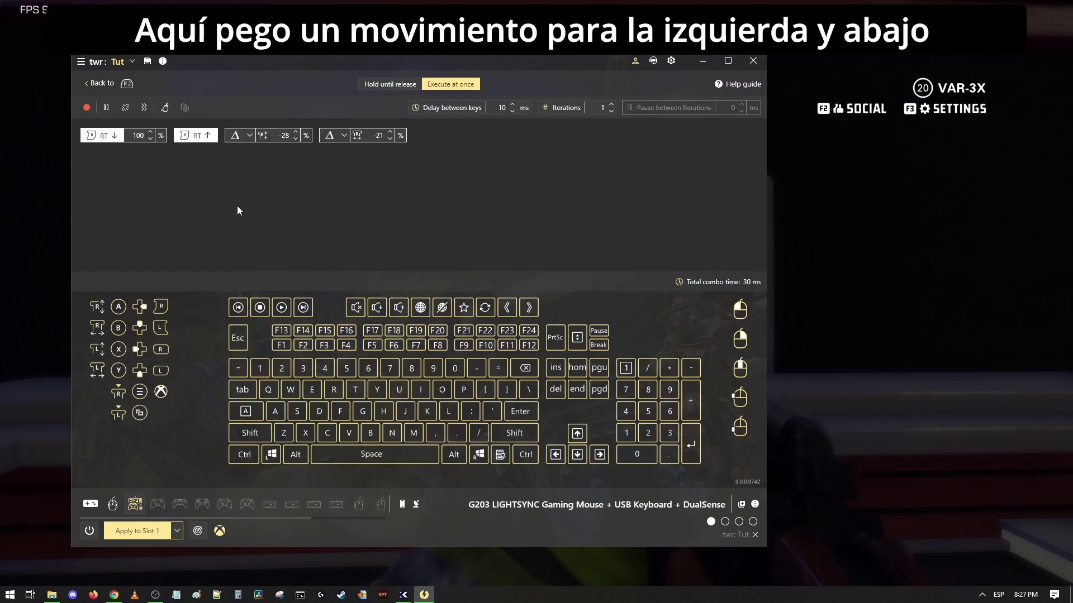
click(394, 85)
click(390, 337)
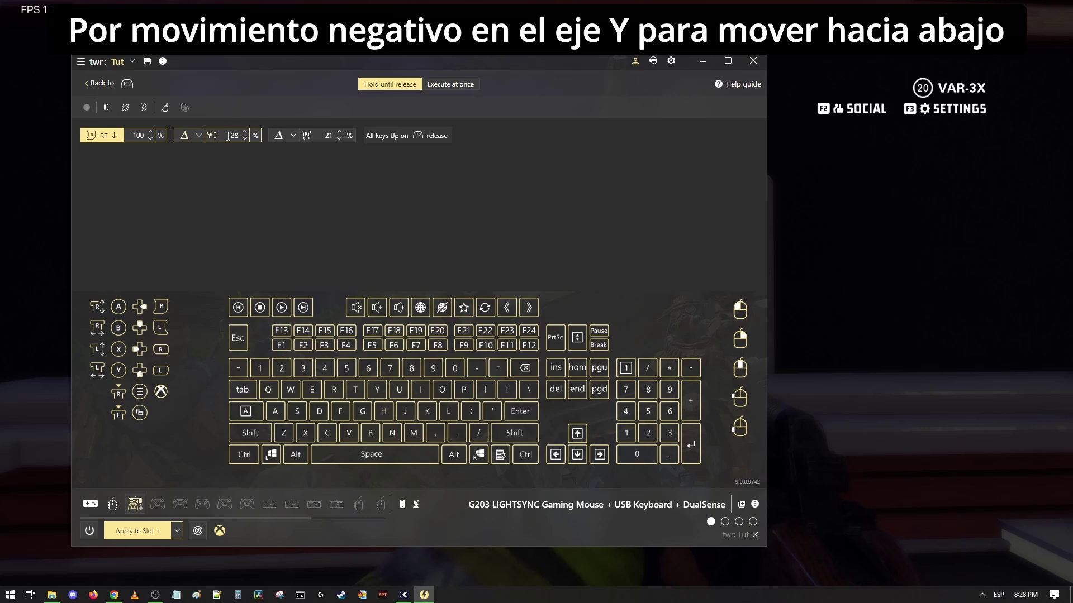
Step: Check the deflection type of both stick movements in the R2 combo, keeping Relative deflection
click(197, 136)
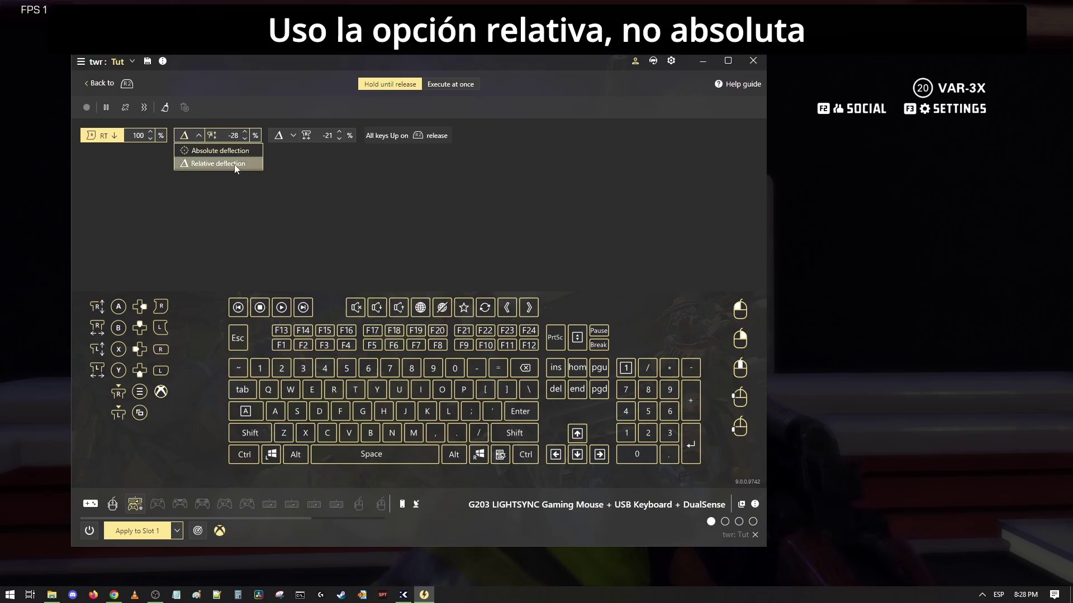
click(314, 167)
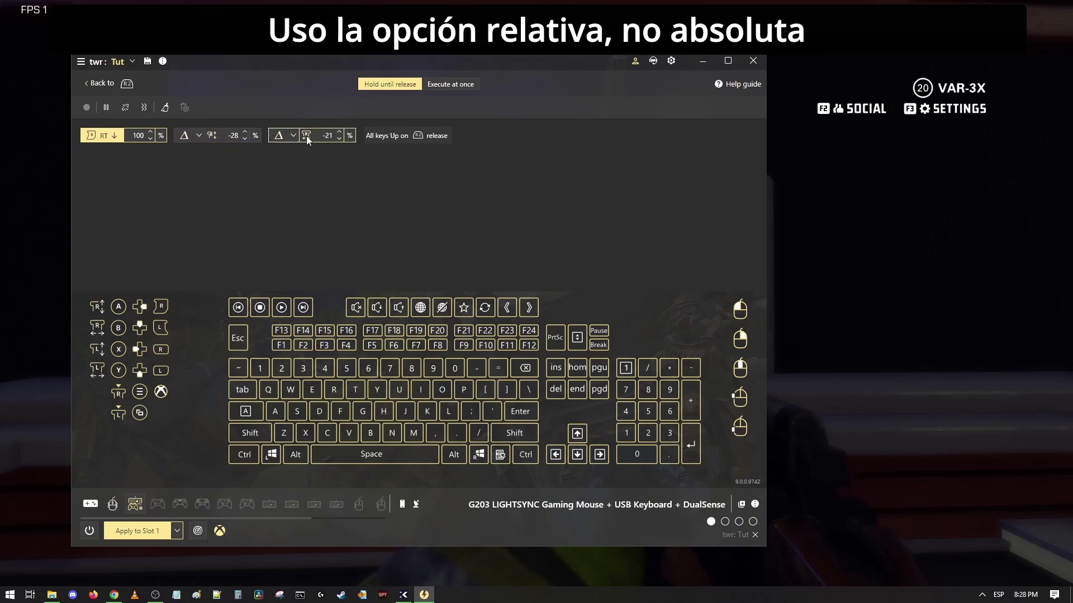
click(285, 138)
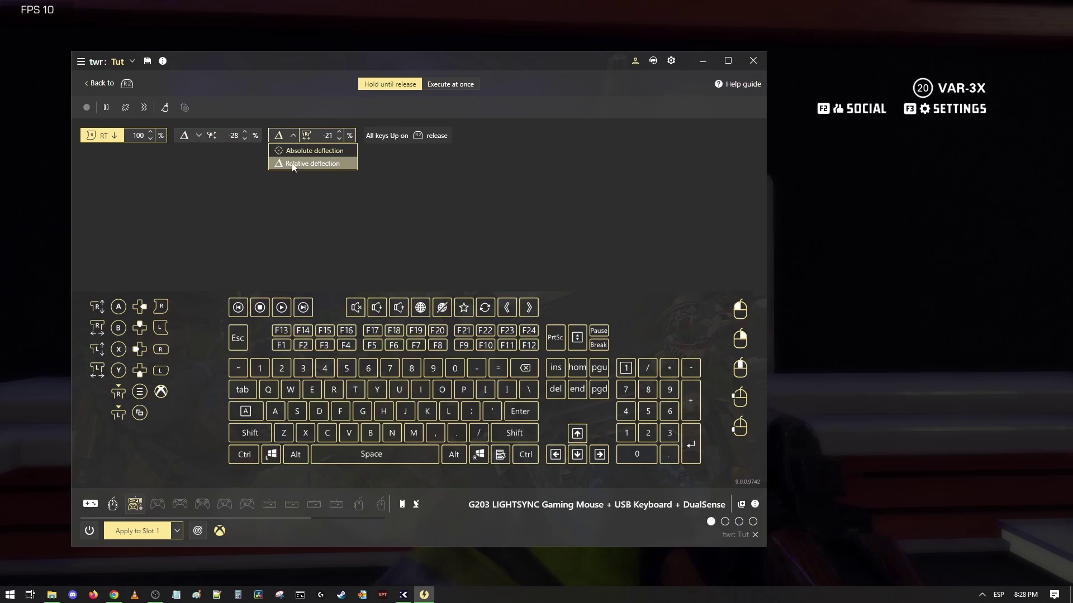
click(202, 179)
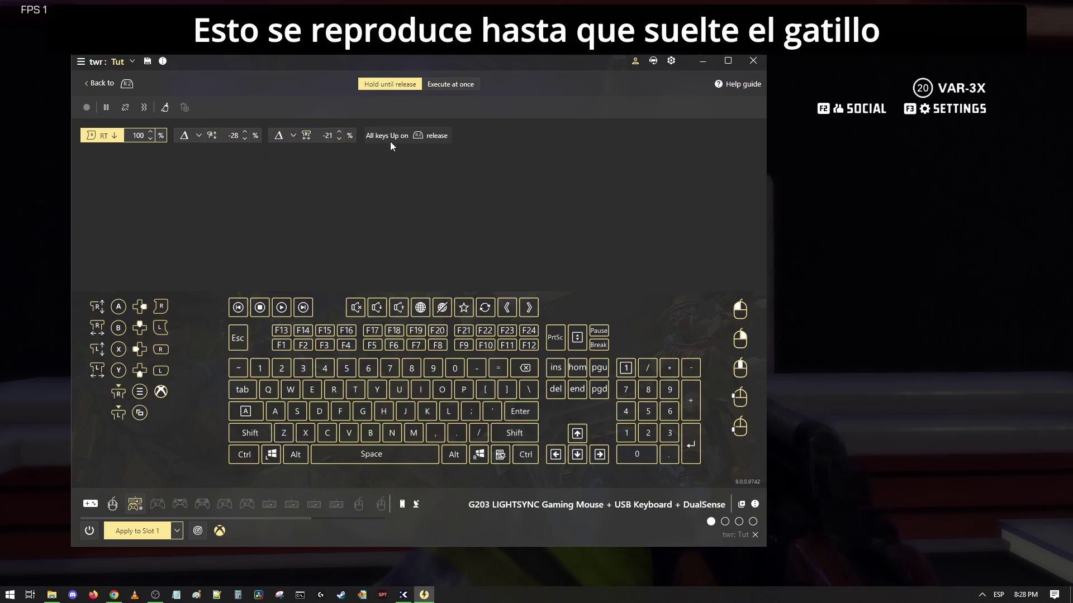
Step: Apply the config to Slot 1 and resume the game at the firing range target
click(142, 529)
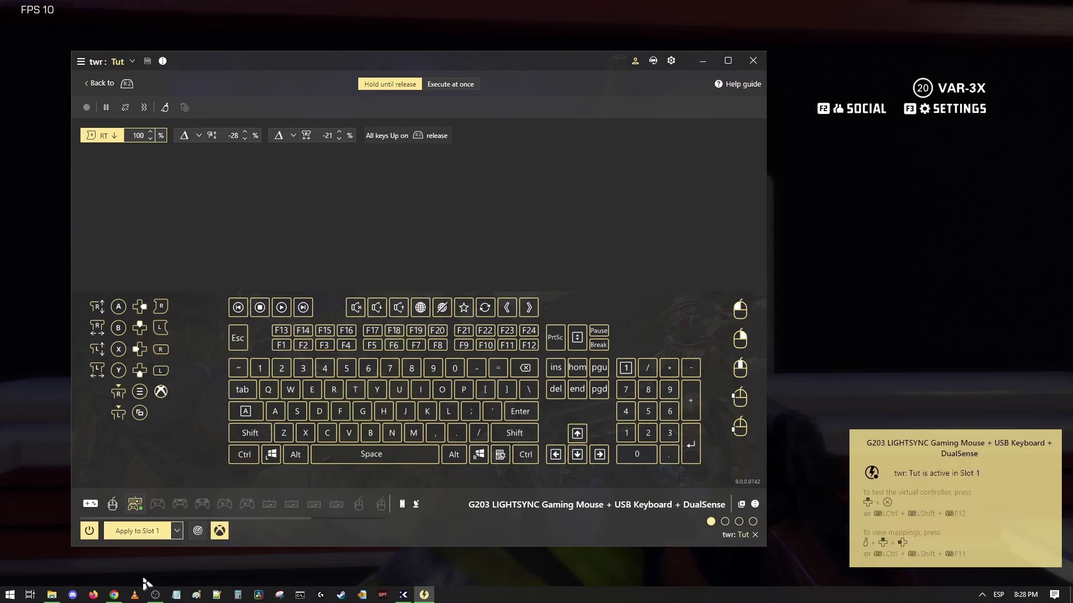
click(283, 565)
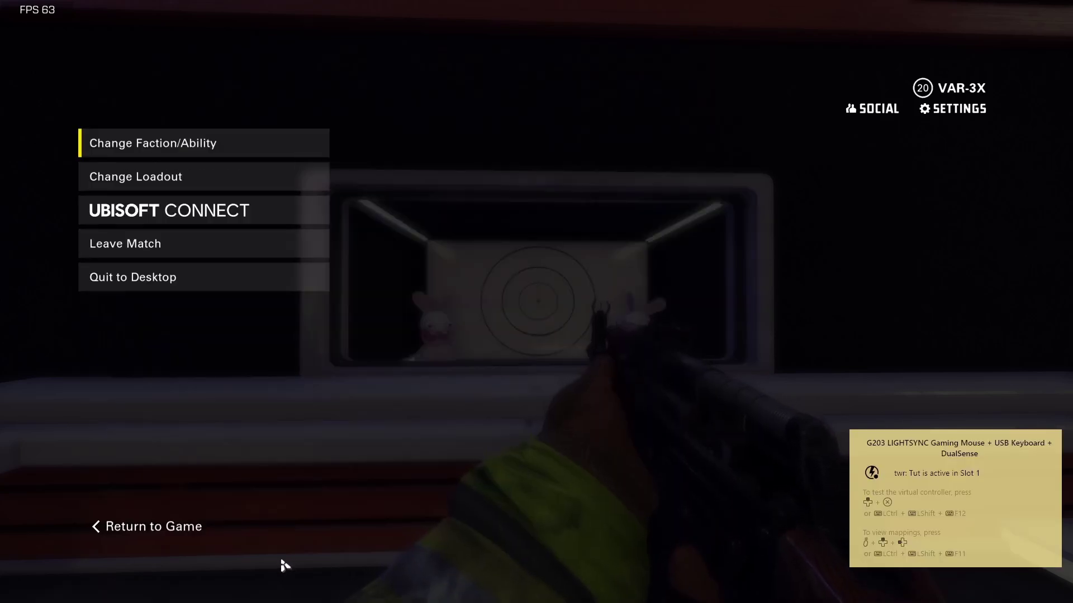
key(Escape)
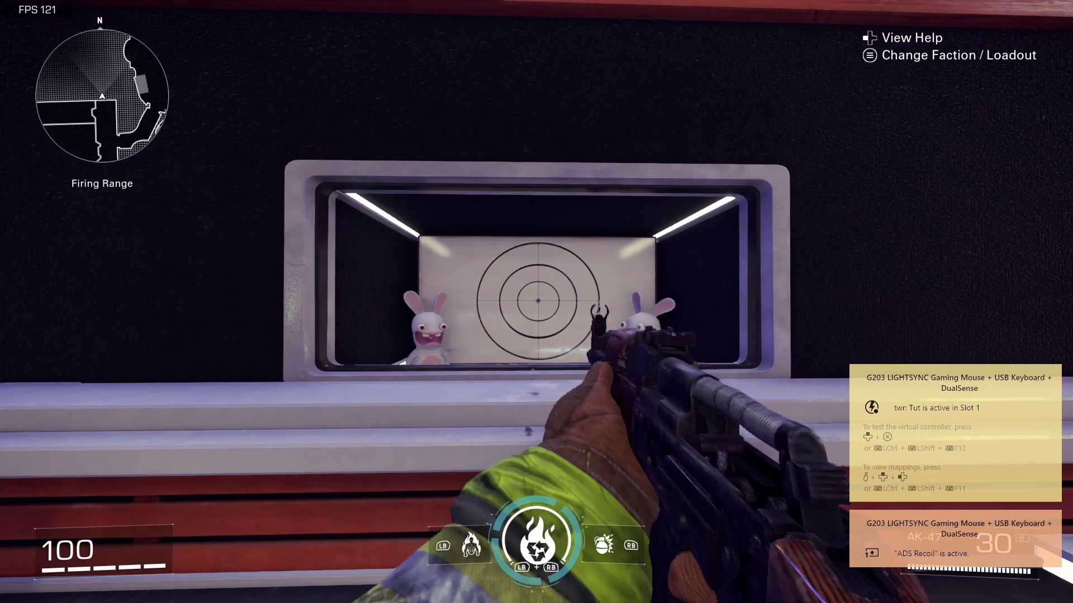
Step: Aim down sights and fire the AK-47 at the spray board from close range to test the combo
right_click(536, 302)
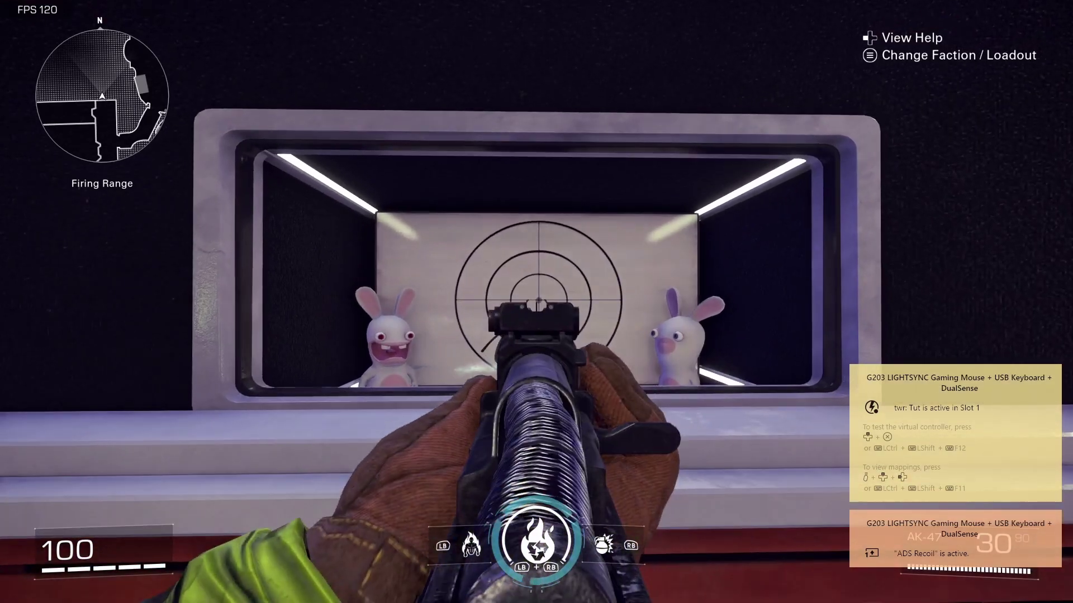
click(537, 302)
drag(536, 302, 537, 301)
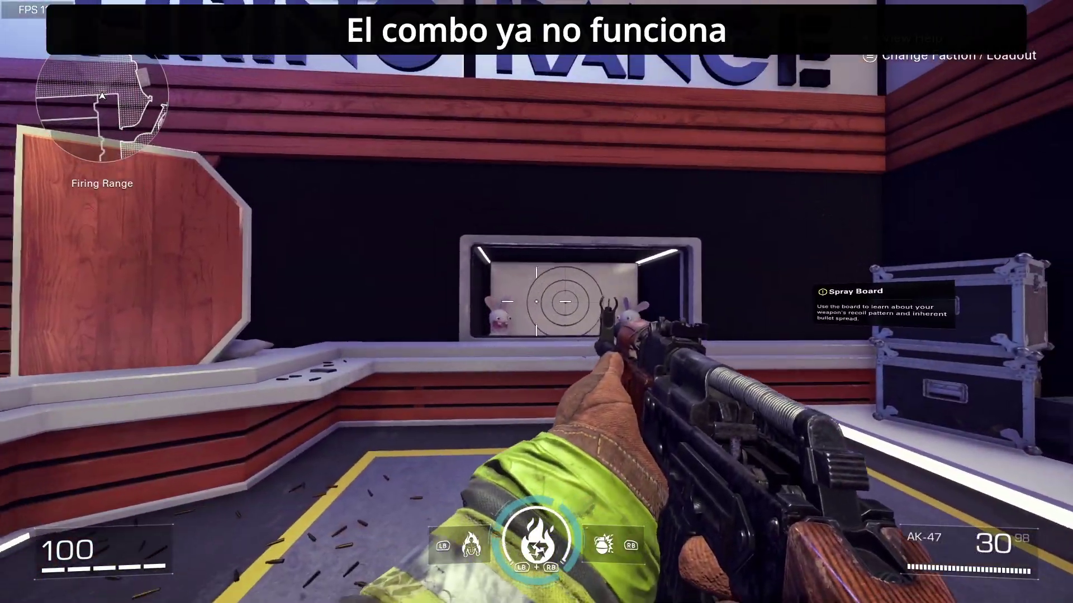
Step: Back away from the spray board, fire a full aimed AK-47 magazine at it, and reload
key(s)
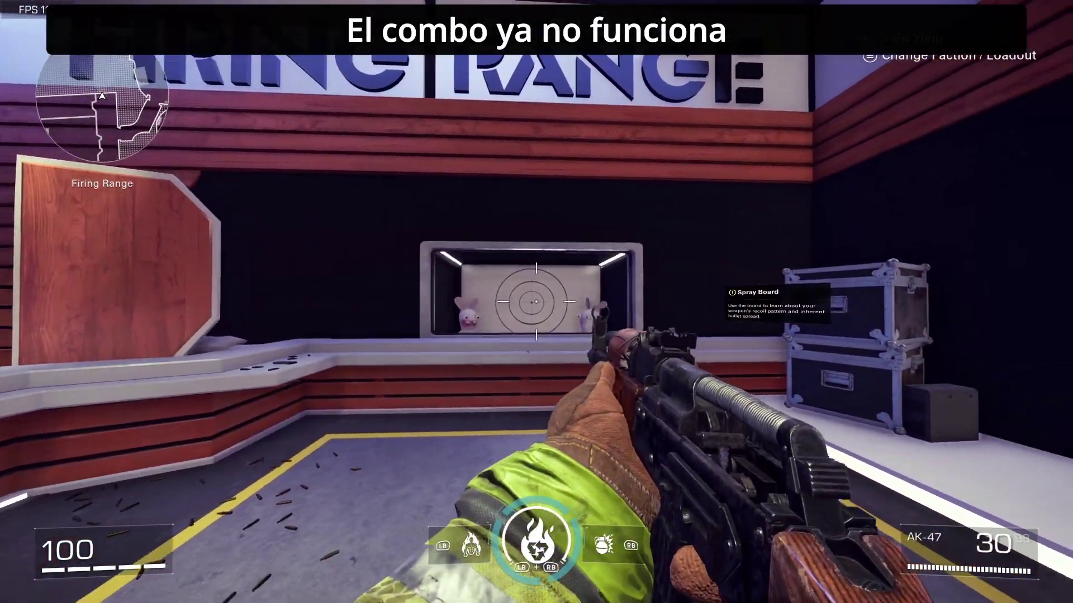
right_click(536, 301)
click(537, 302)
drag(537, 302, 536, 301)
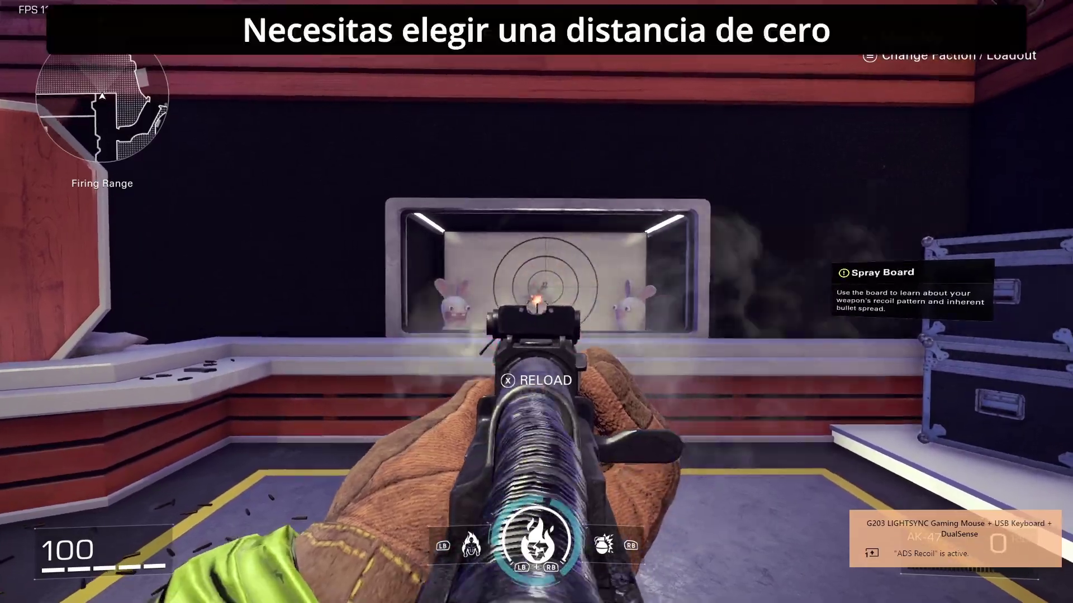
key(r)
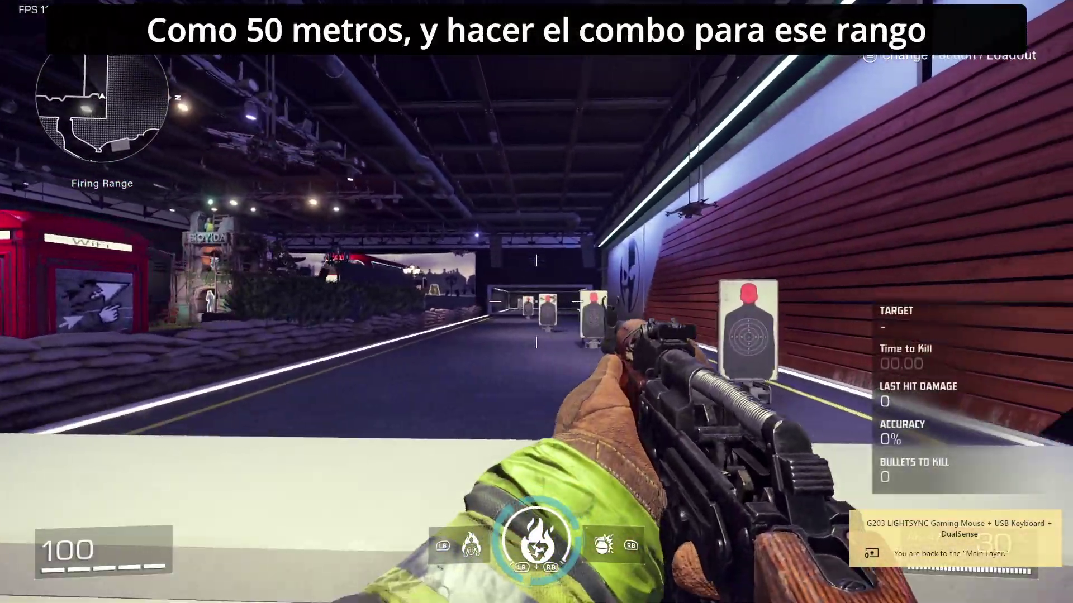
Step: Fire a full aimed AK-47 magazine down the lane of distance targets to test the combo at longer range
right_click(536, 301)
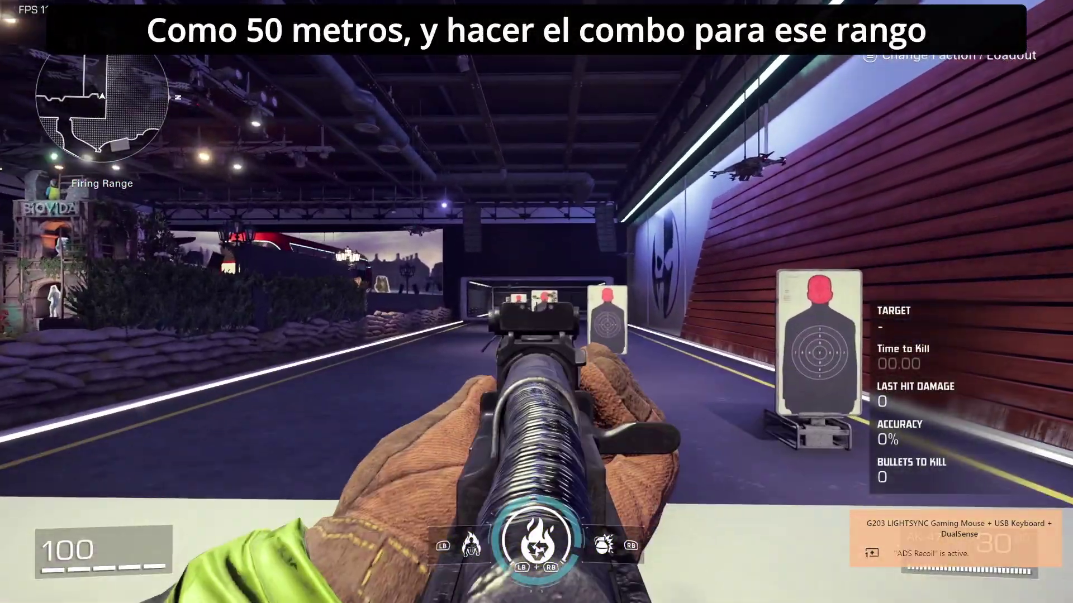
drag(537, 301, 536, 301)
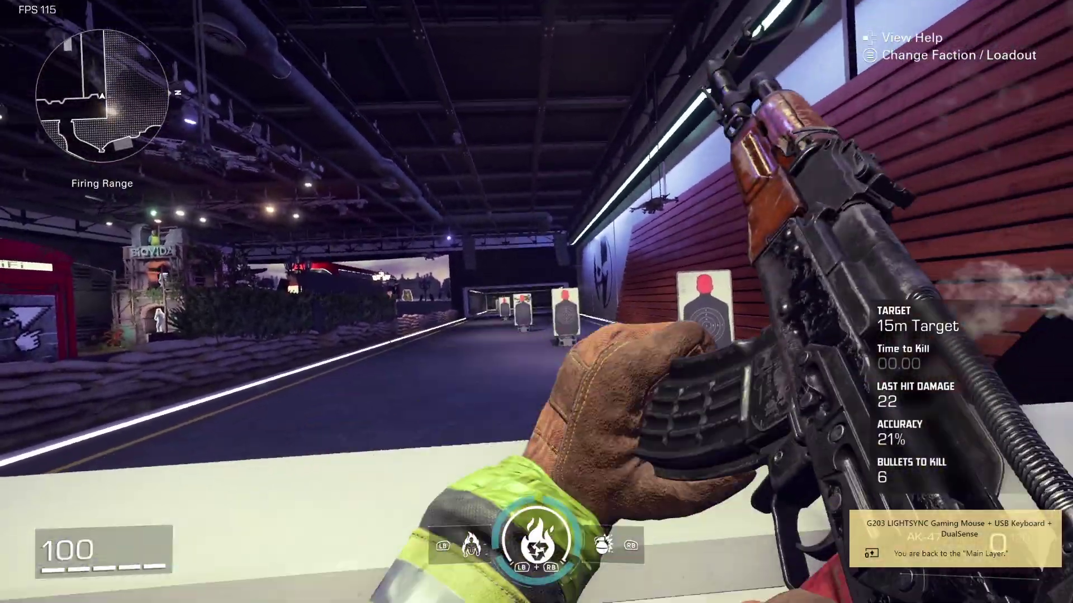
mouse_move(536, 302)
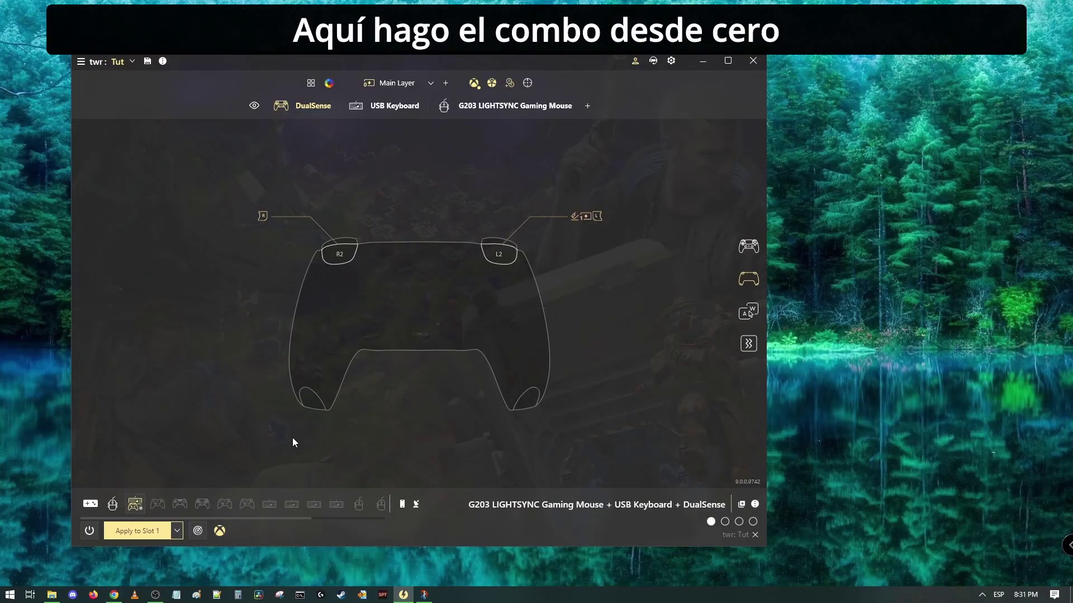
Step: In reWASD, replace the Main Layer R2 mapping with a Hold until release combo containing RT at 100%
click(339, 261)
click(170, 255)
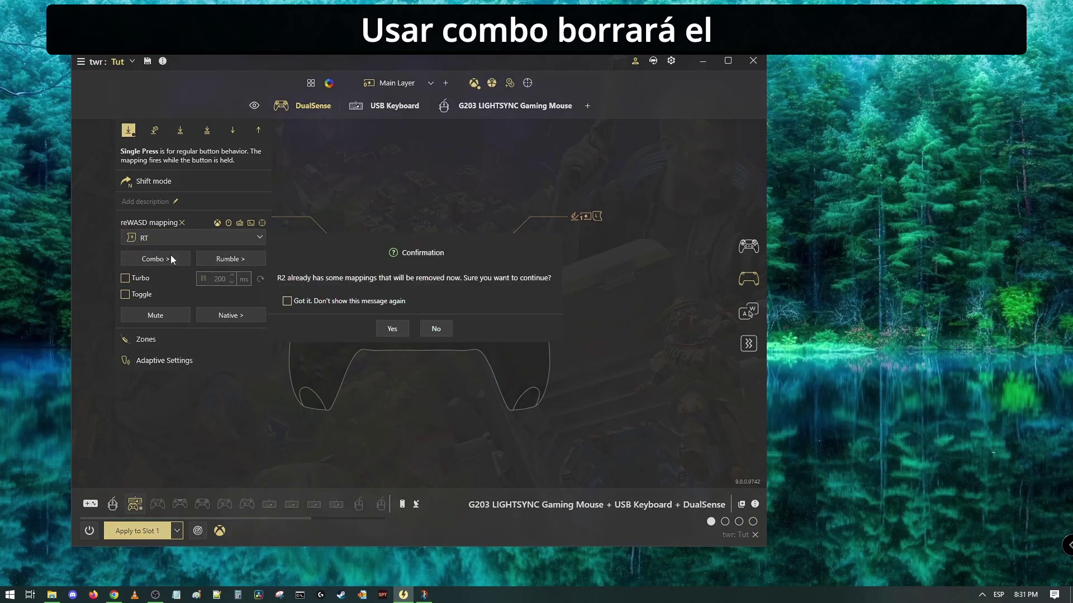
click(359, 300)
click(396, 328)
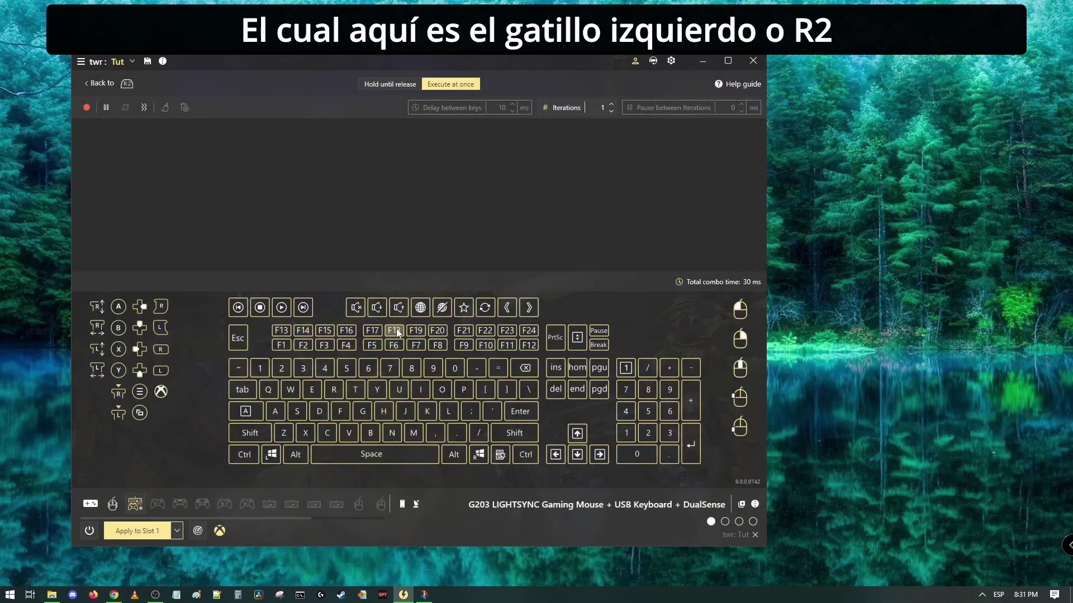
click(390, 85)
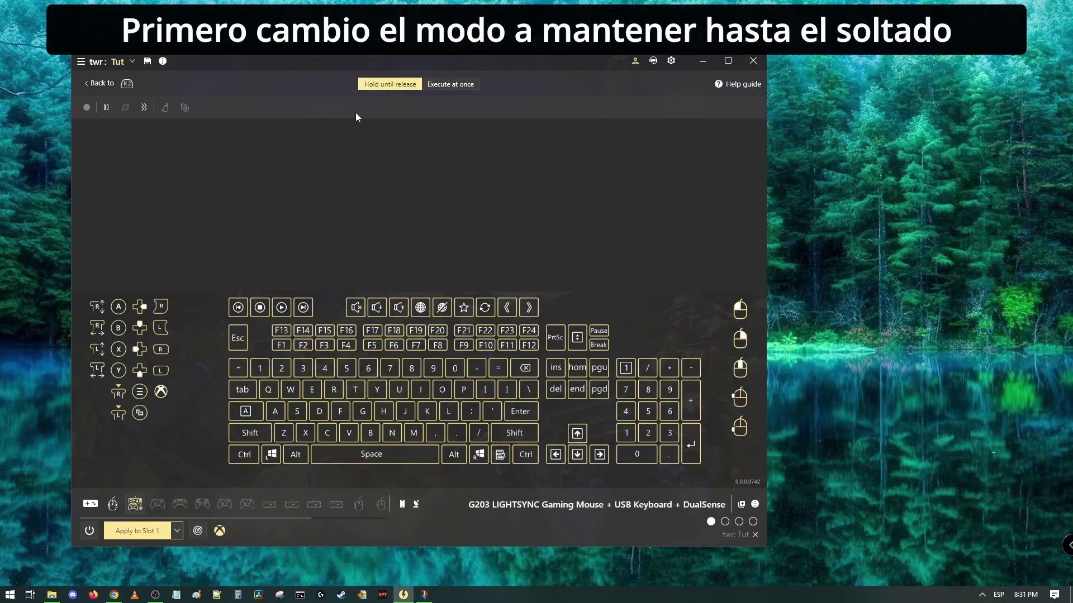
click(161, 307)
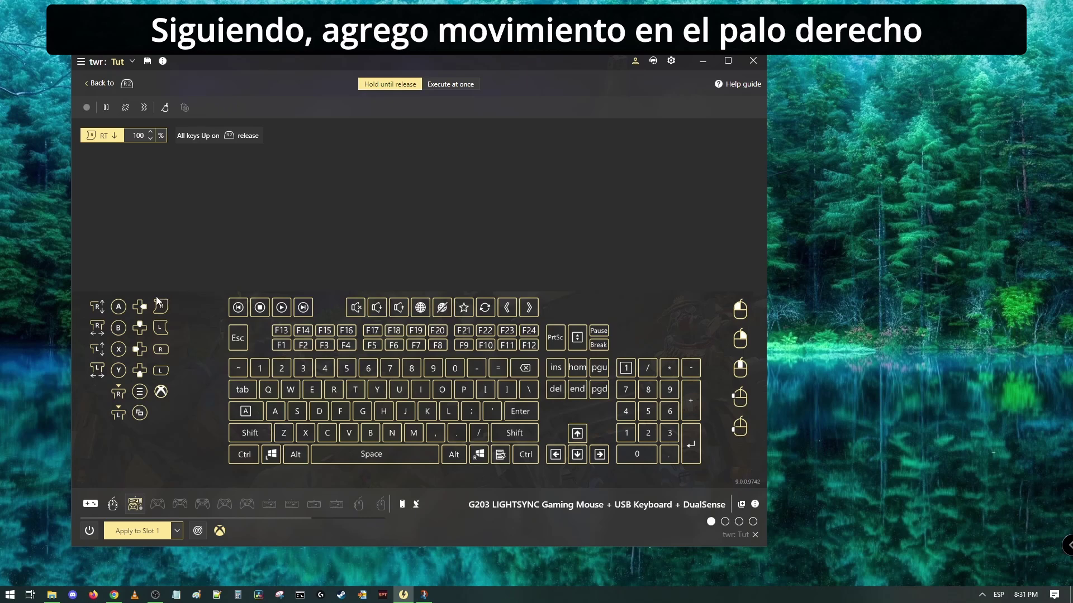
Step: Add a right-stick Y-axis movement of -28% to the R2 combo and set it to Relative deflection
click(103, 309)
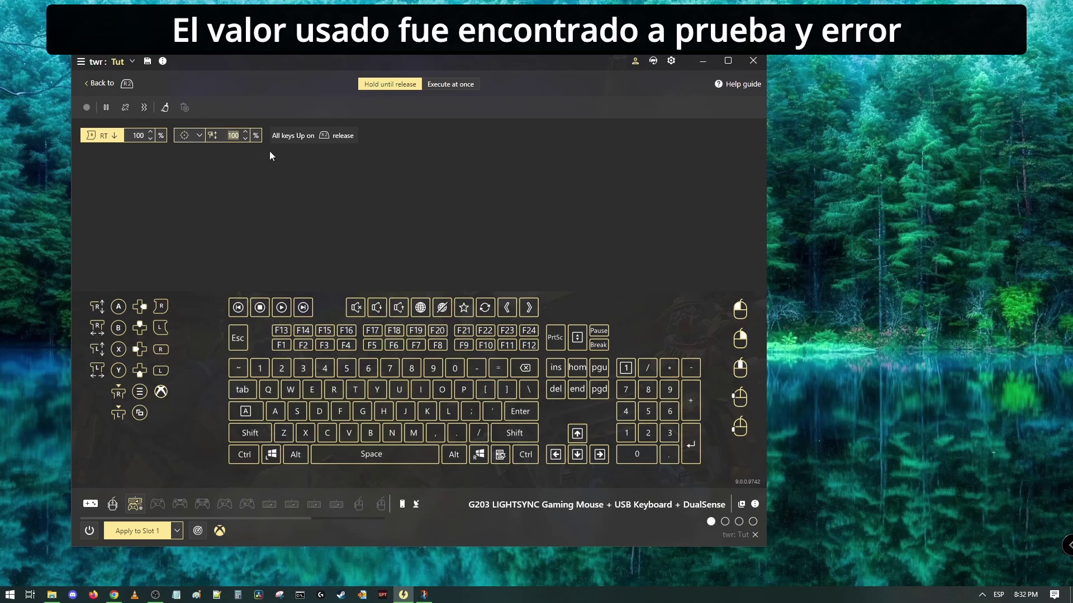
text(0)
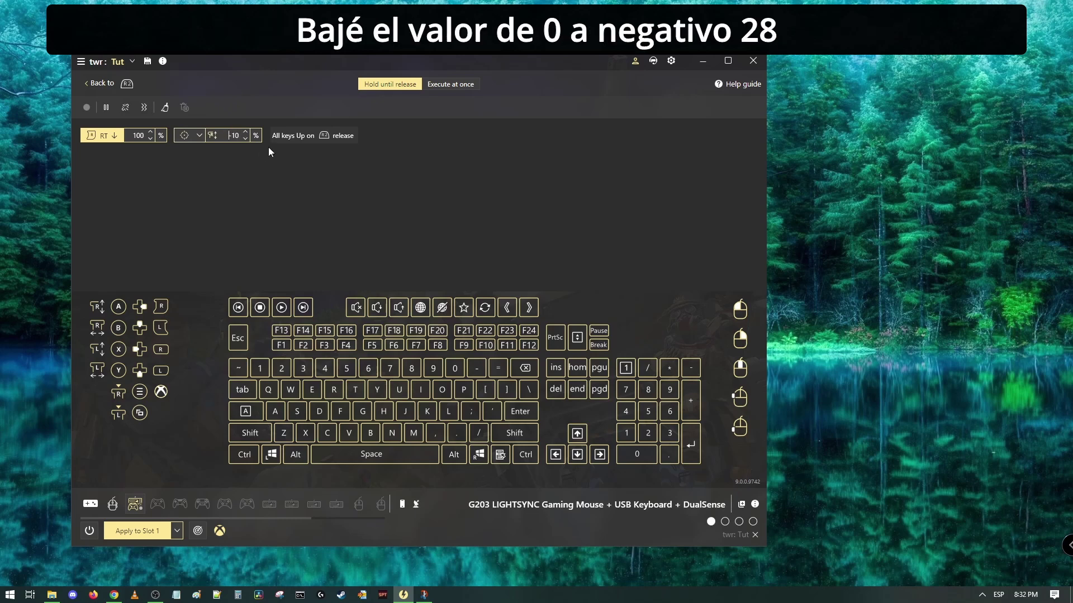
scroll(237, 134, down, 1)
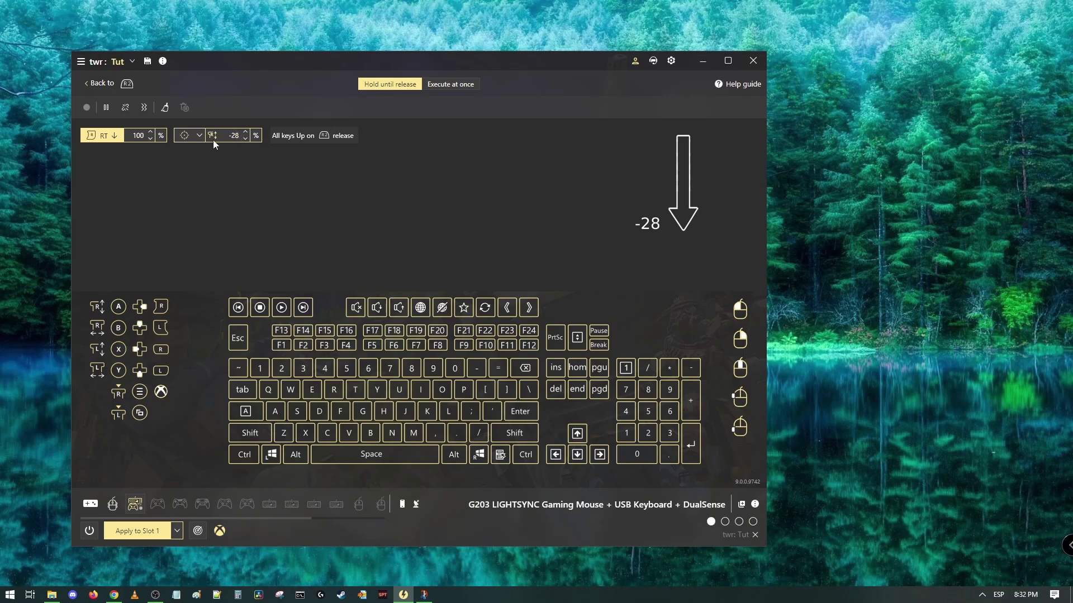
click(193, 139)
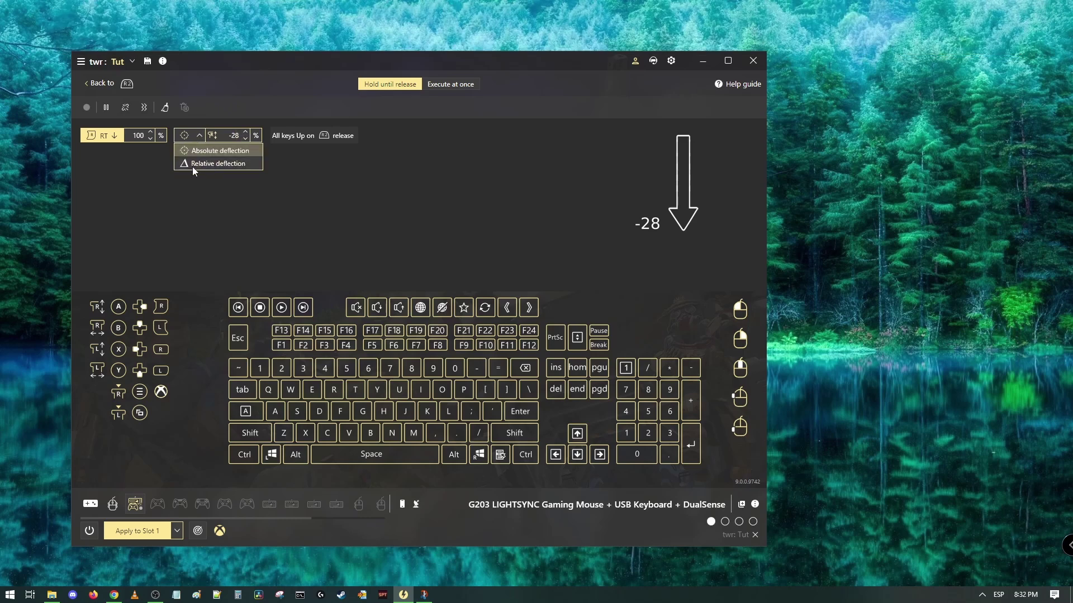
click(193, 167)
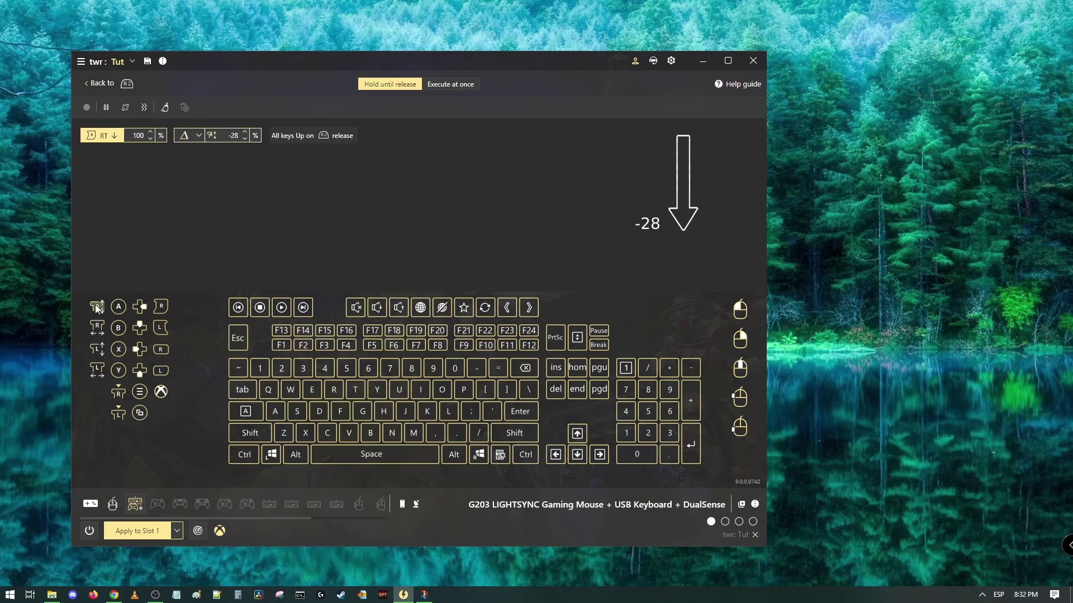
Step: Add a right-stick X-axis movement of -21% with Relative deflection and return to the controller mappings
click(95, 325)
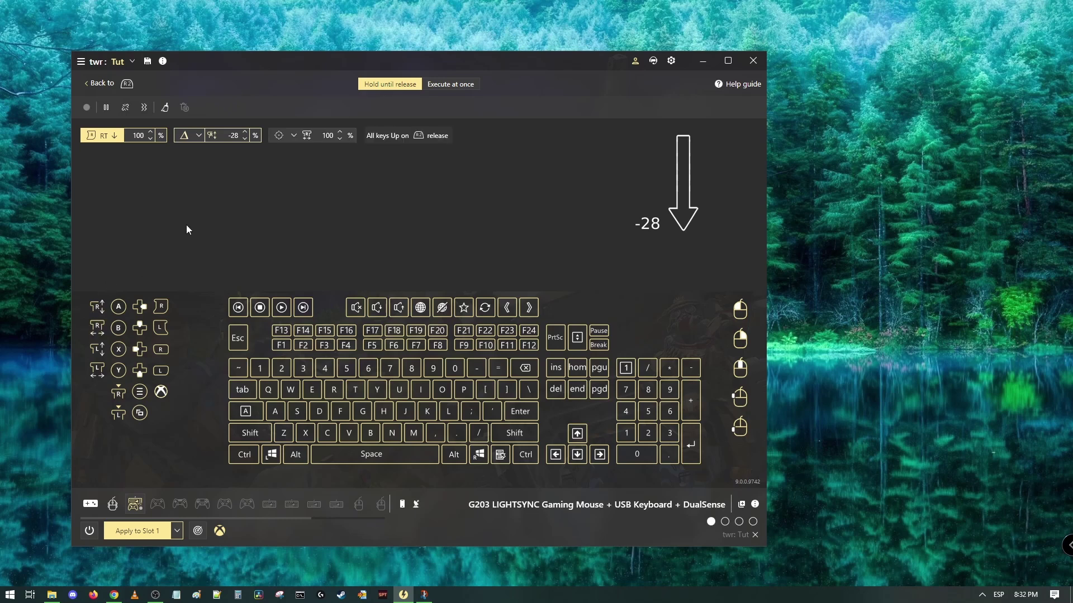
click(281, 139)
click(287, 166)
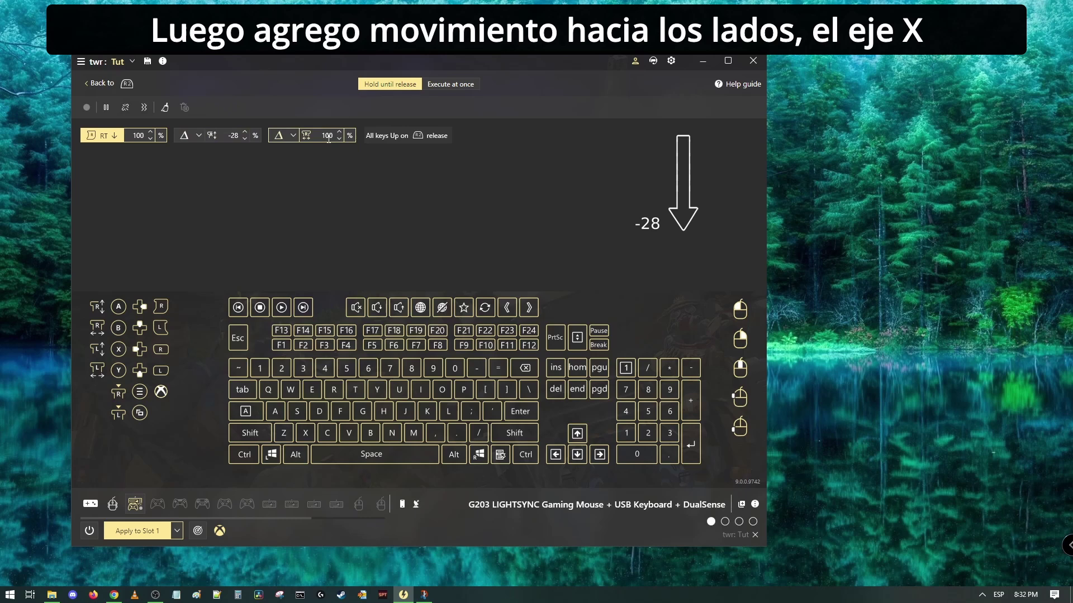
text(1)
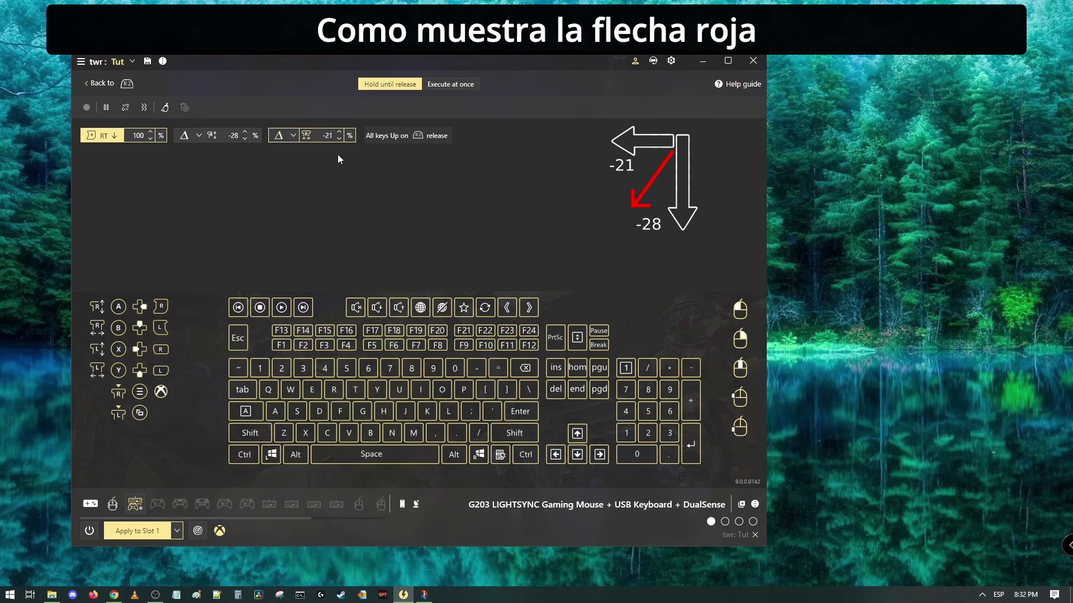
key(Return)
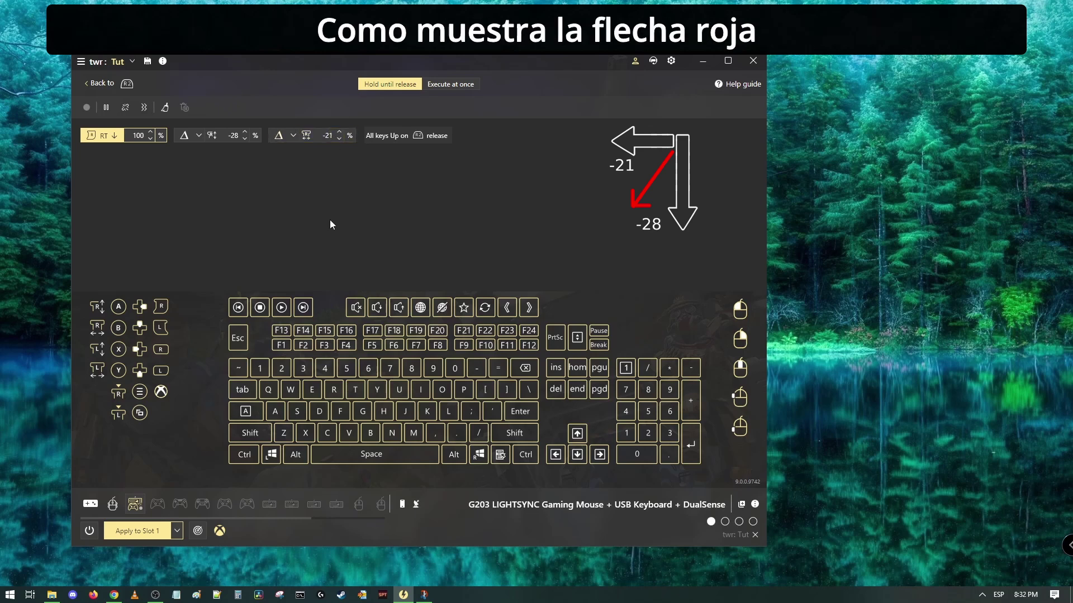
click(99, 85)
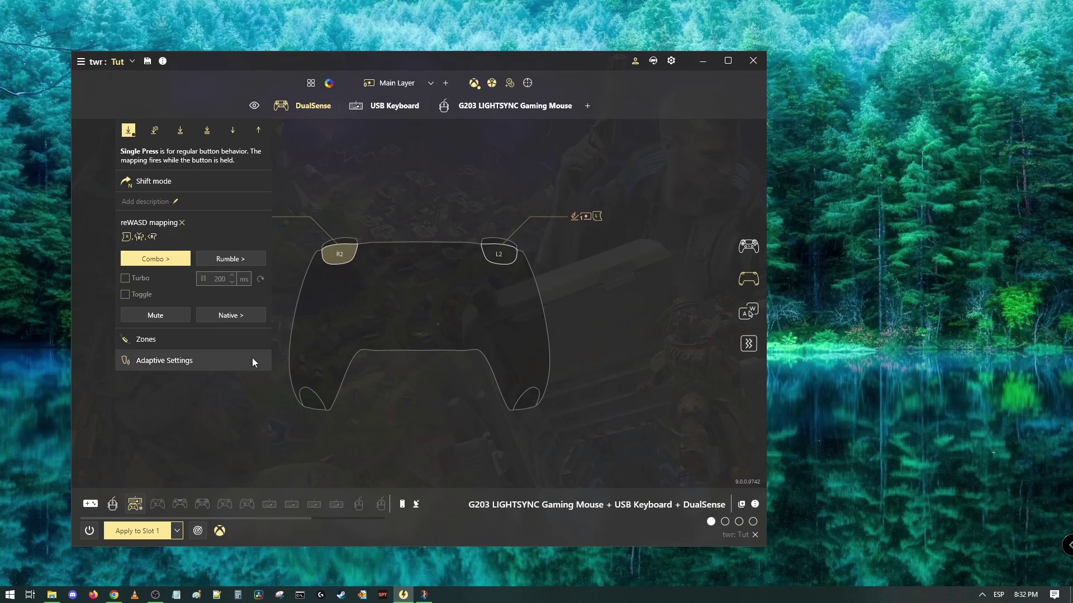
click(267, 410)
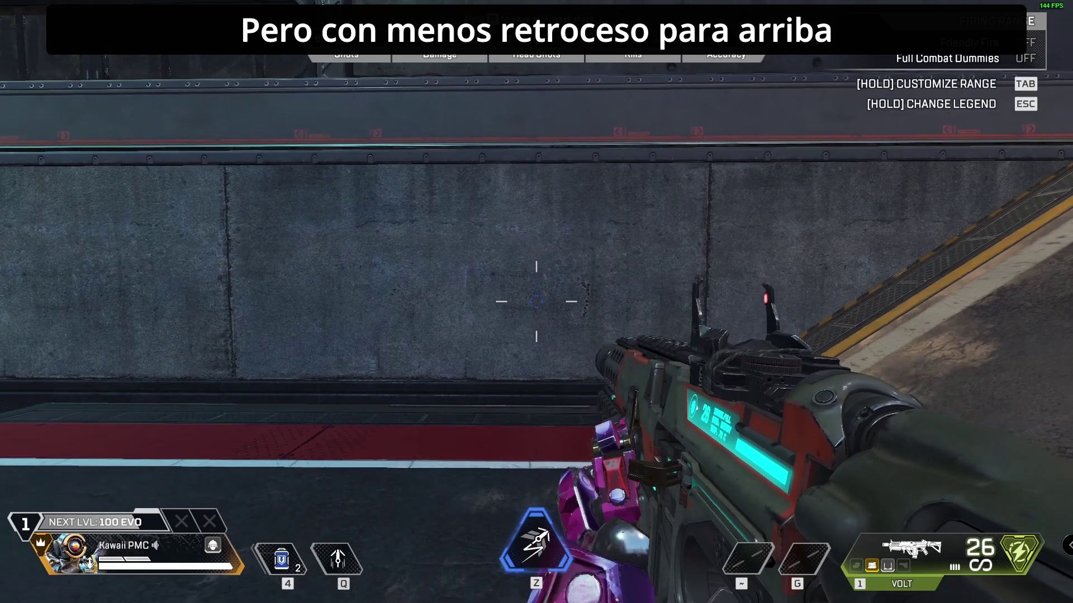
Step: In the game's firing range, fire a full aimed VOLT magazine at the concrete wall to show its recoil pattern
right_click(536, 301)
click(536, 302)
drag(536, 301, 536, 302)
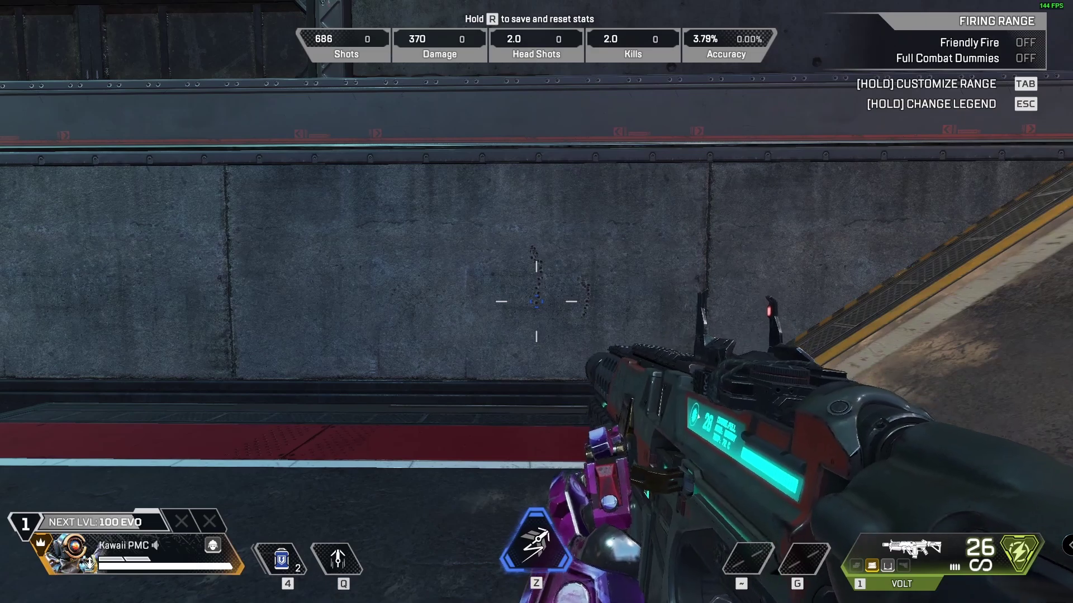
Step: Switch to reWASD and start a Hold until release combo on R2 in the ADS Recoil layer with RT at 100%
key(alt+Tab)
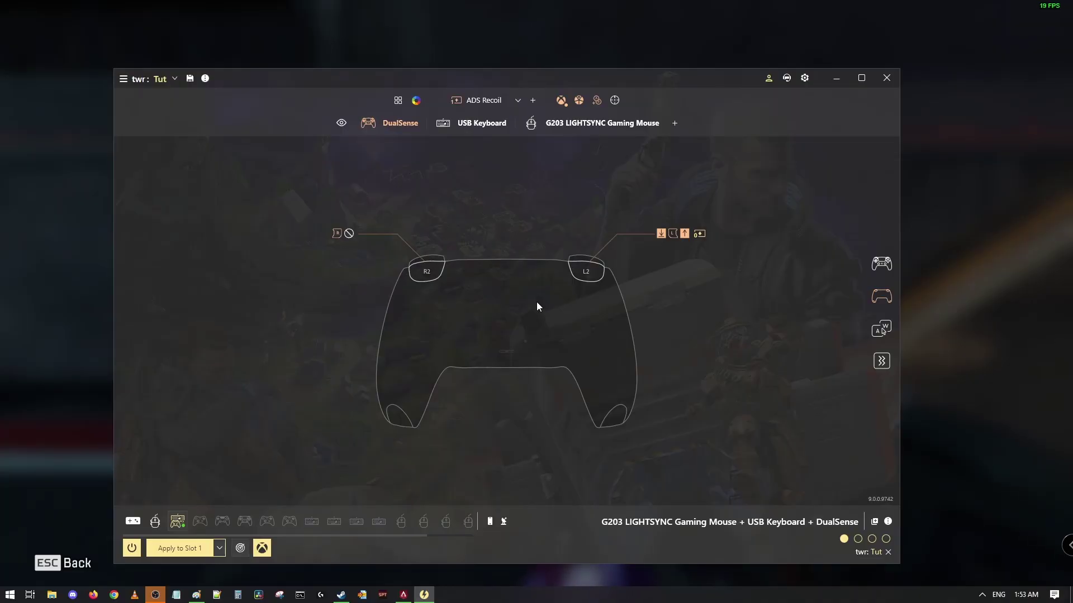
click(428, 272)
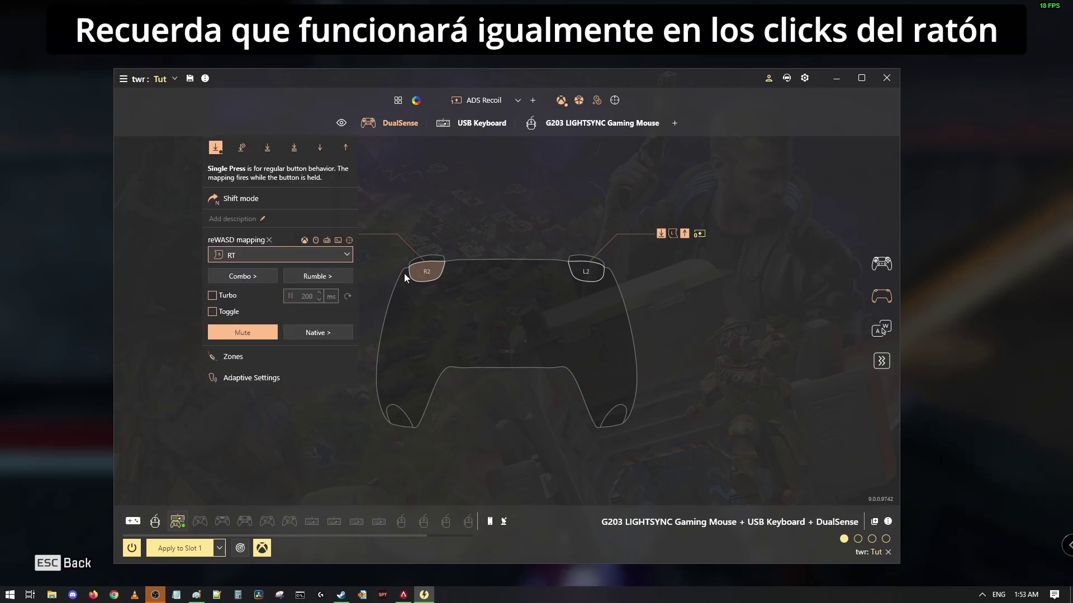
click(232, 278)
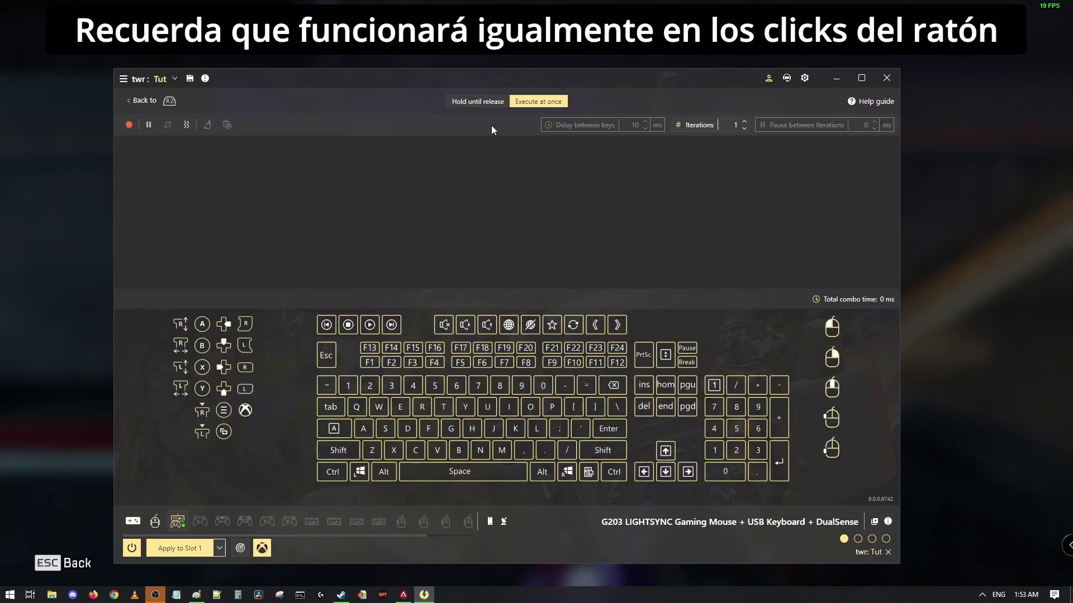
click(475, 103)
click(245, 324)
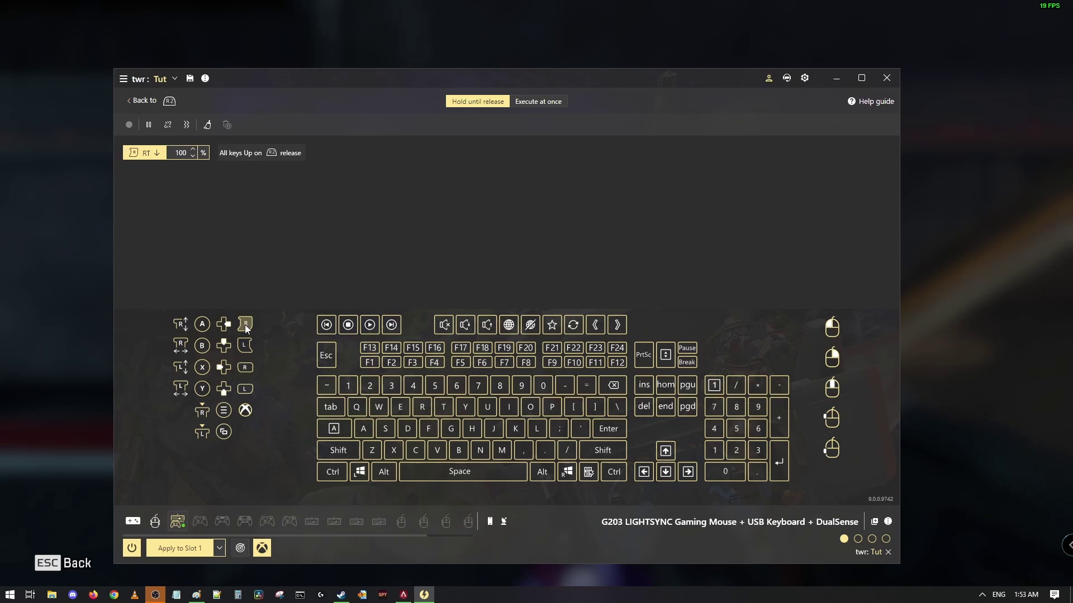
Step: Add a right-stick Y-axis movement to the R2 combo with Relative deflection at -20%
click(181, 323)
click(242, 153)
click(244, 178)
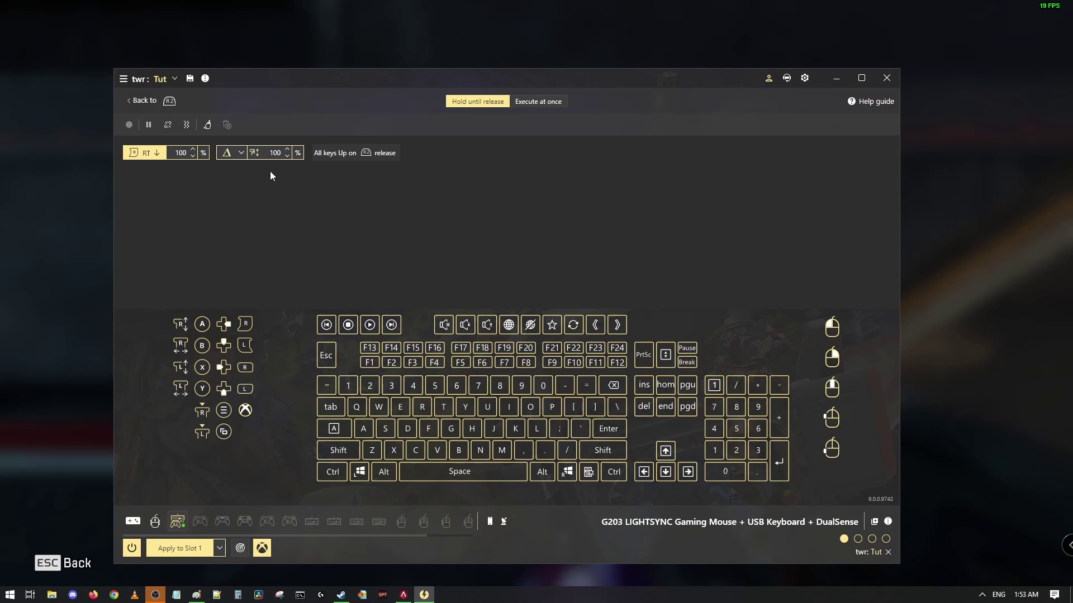
click(287, 154)
text(10-)
Step: Add a right-stick X-axis movement to the R2 combo with Relative deflection at -1%
click(182, 345)
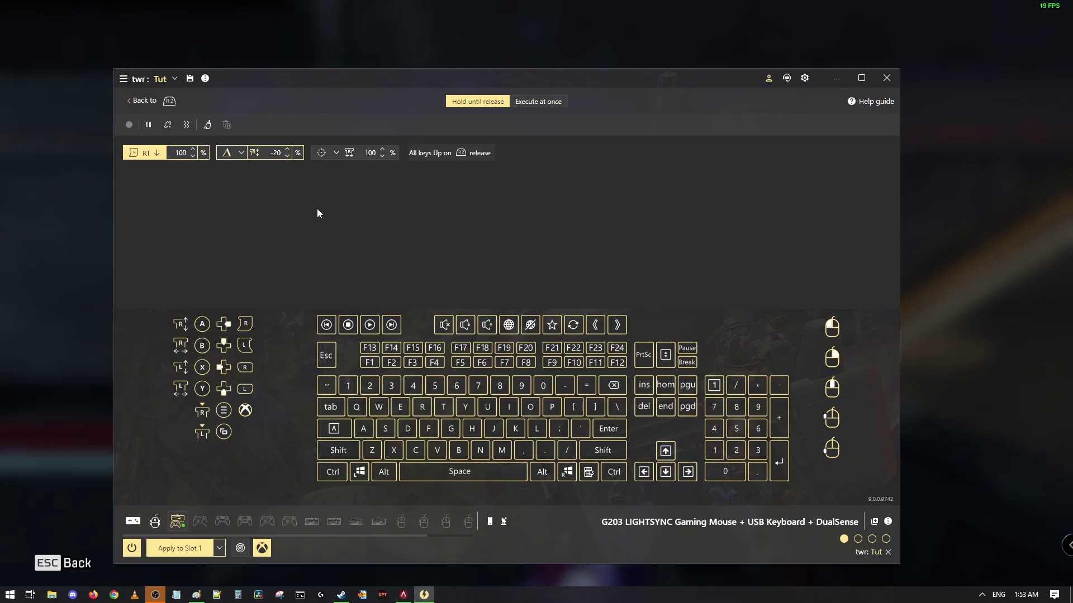
click(335, 153)
click(336, 177)
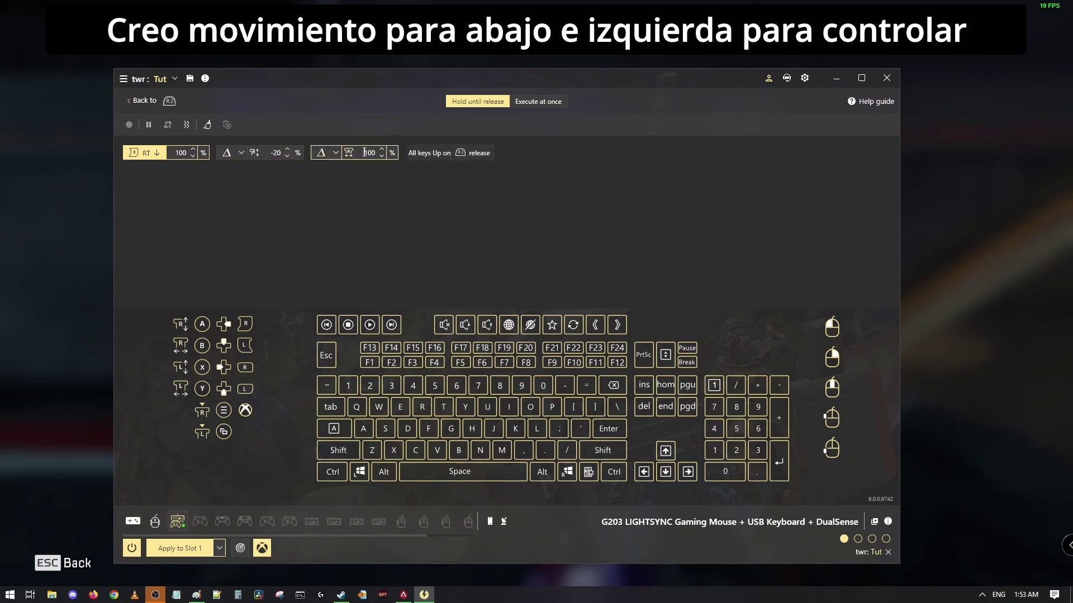
double_click(368, 153)
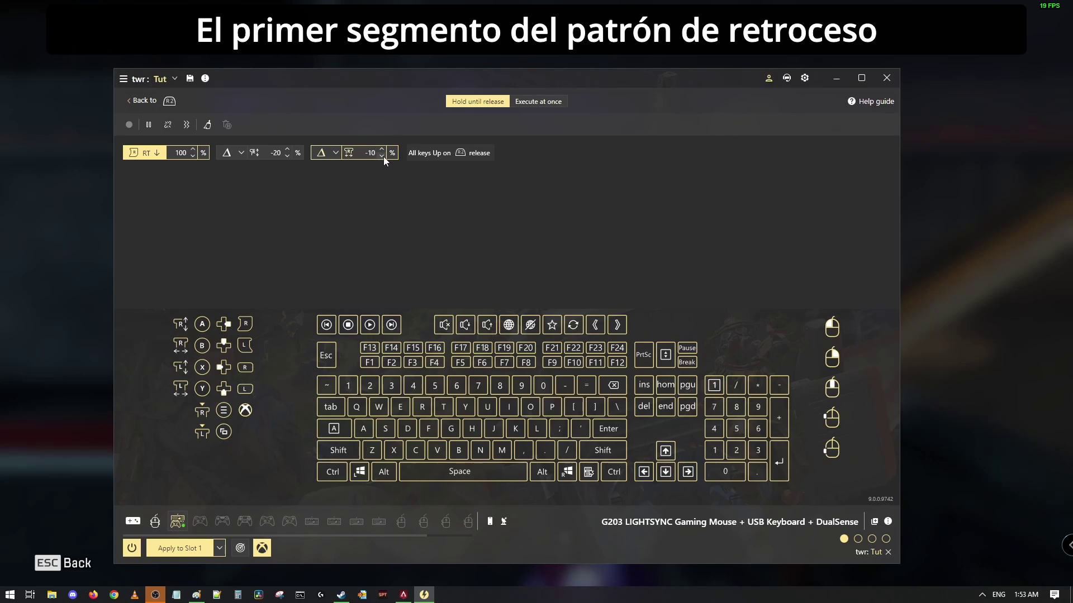
text(-10)
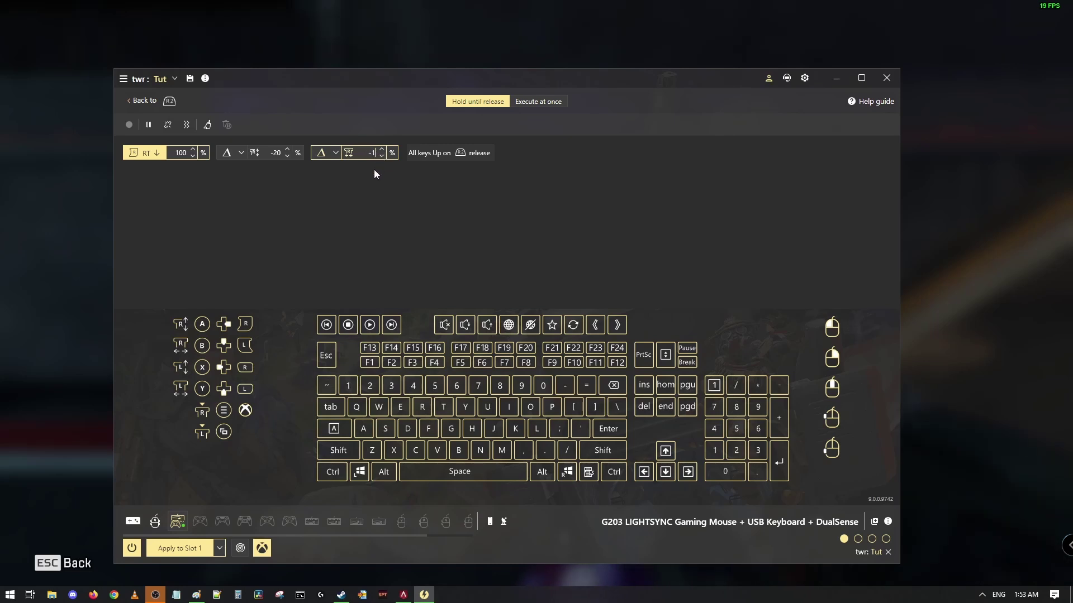
click(369, 186)
Step: Apply the config to Slot 1 and resume the game in the firing range
click(186, 551)
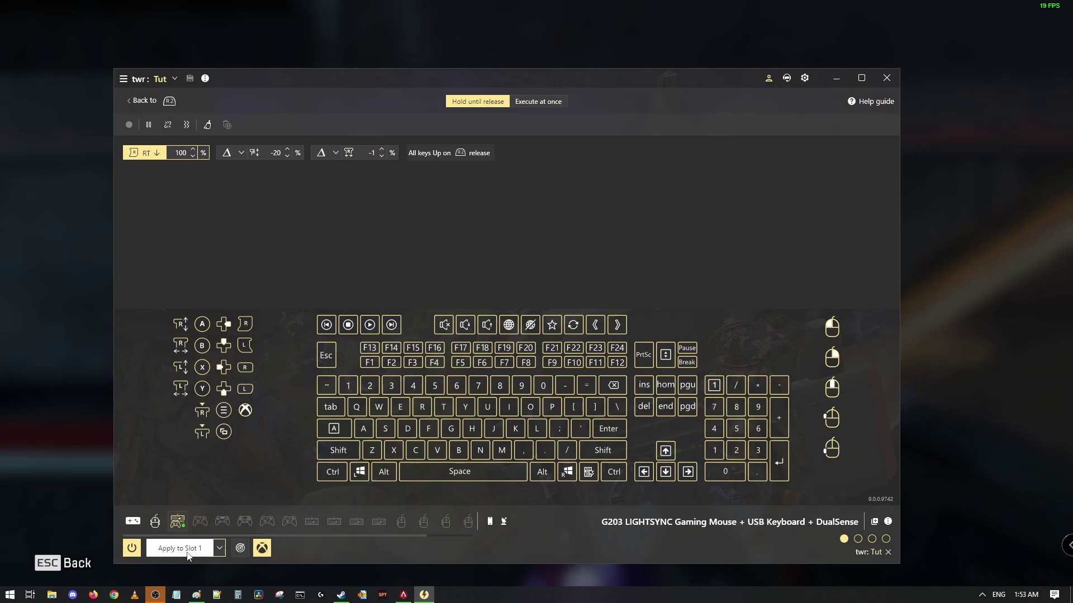
click(82, 533)
key(Escape)
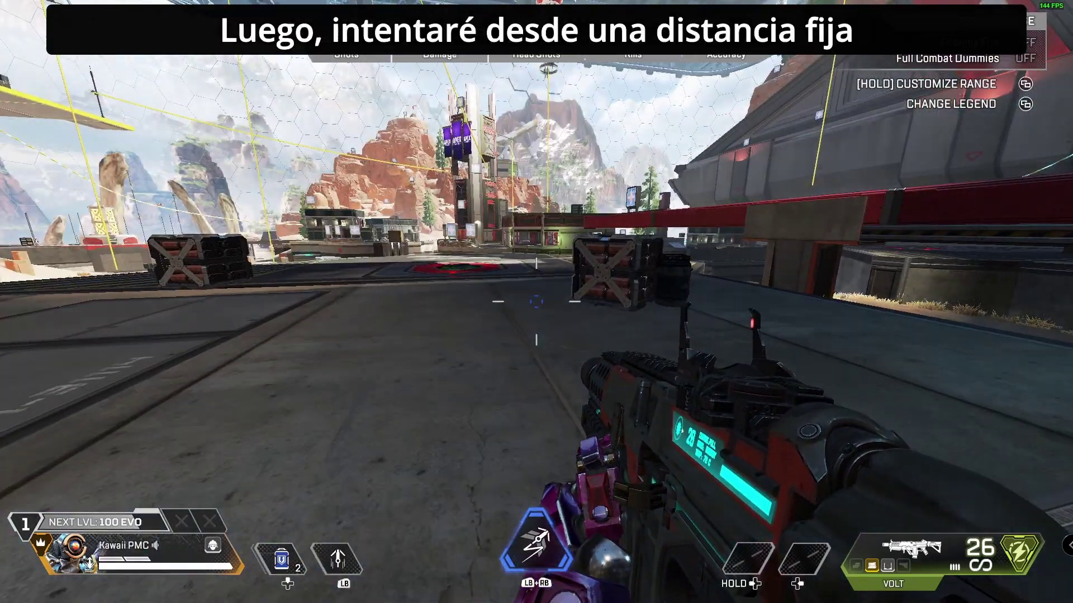
Step: Position the character facing the wall below bay 02 at a fixed distance of about 14 m
key(w)
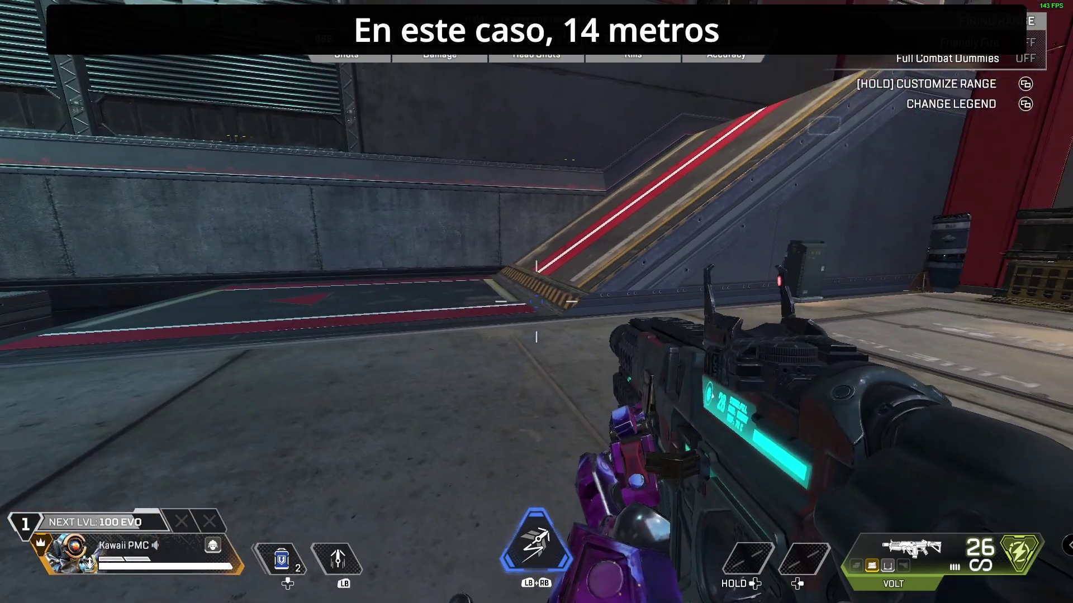
key(a)
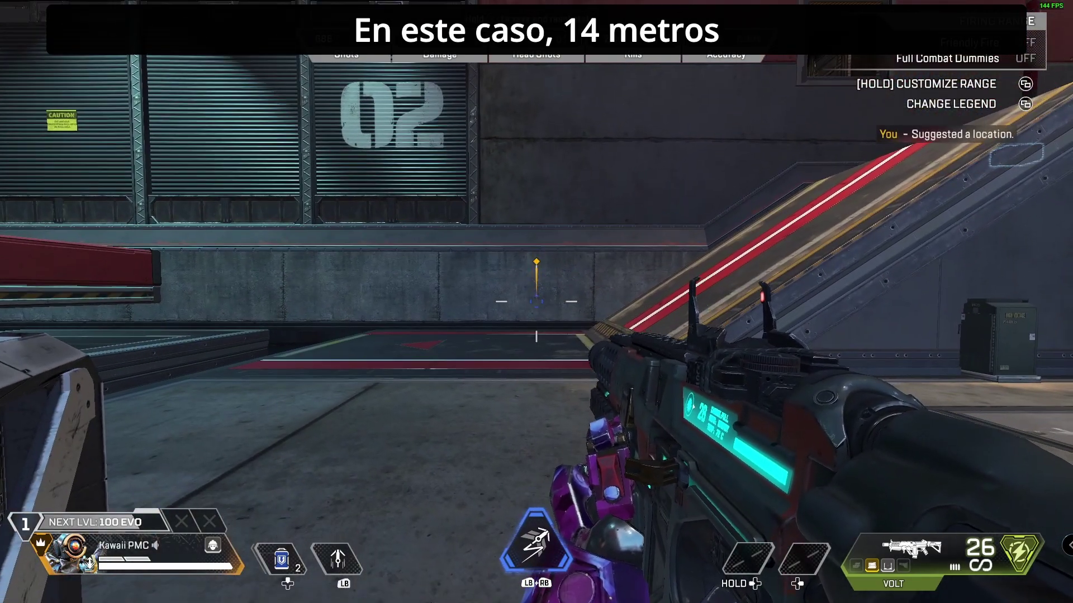
key(s)
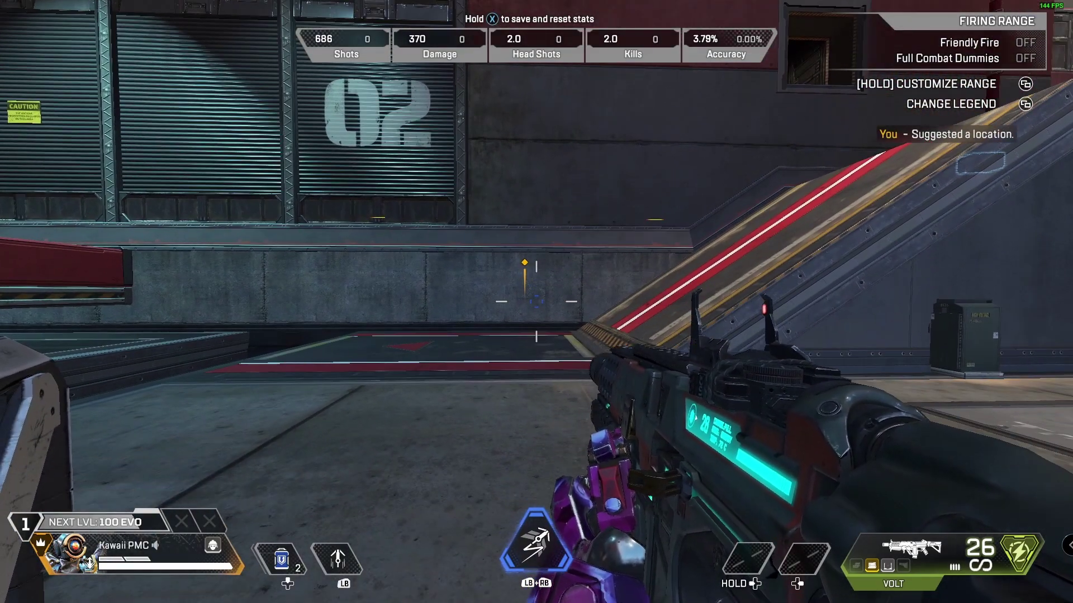
Step: Aim down sights and empty several Volt magazines at the wall, marking the aim point, to test the recoil combo
right_click(536, 302)
click(537, 301)
drag(536, 301, 536, 302)
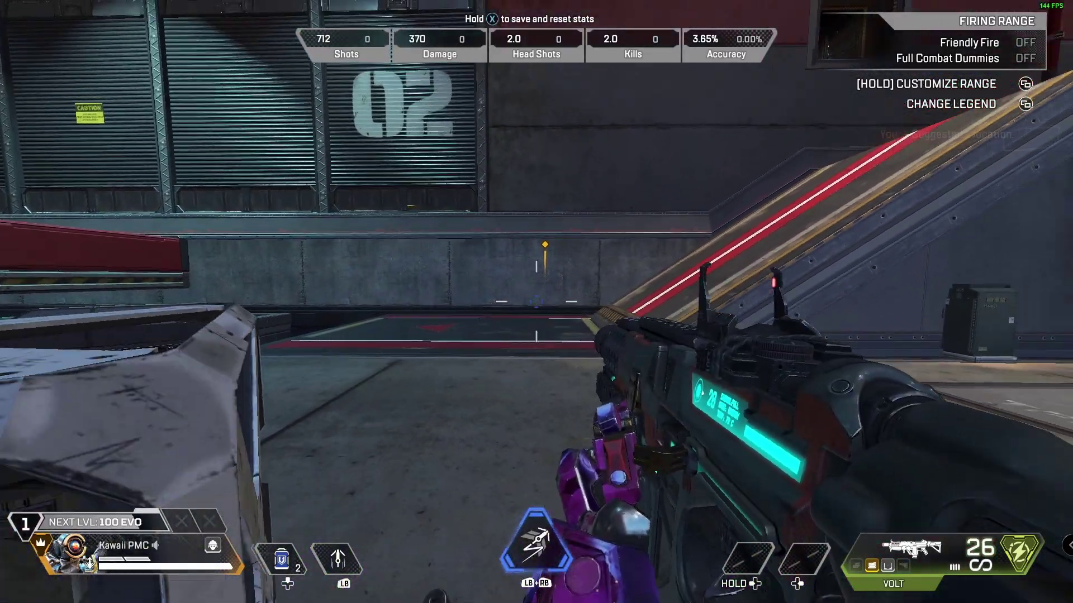
right_click(537, 301)
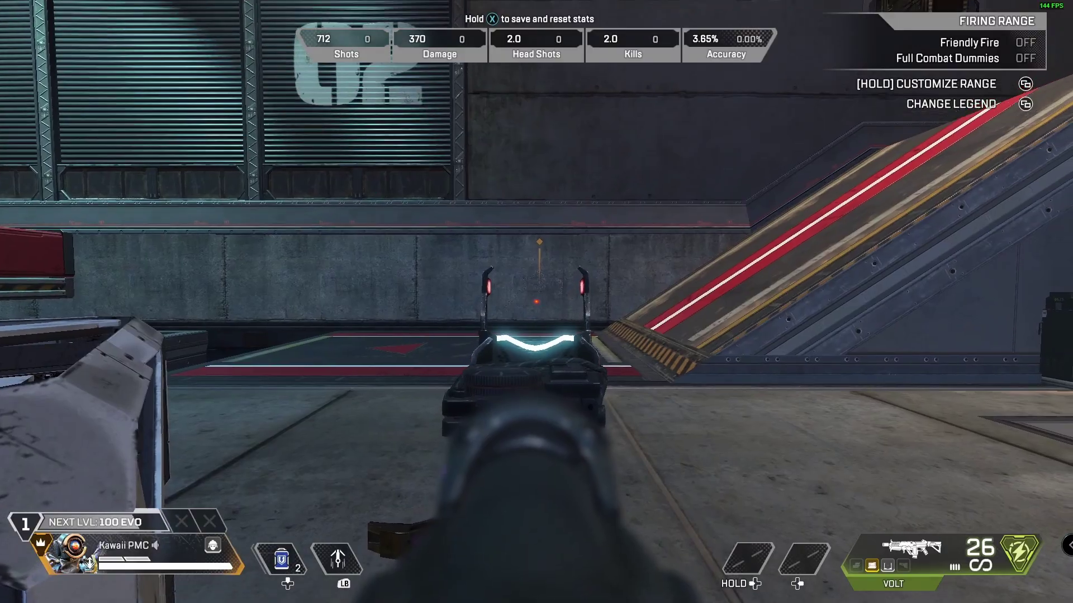
middle_click(536, 301)
drag(536, 302, 536, 301)
right_click(536, 302)
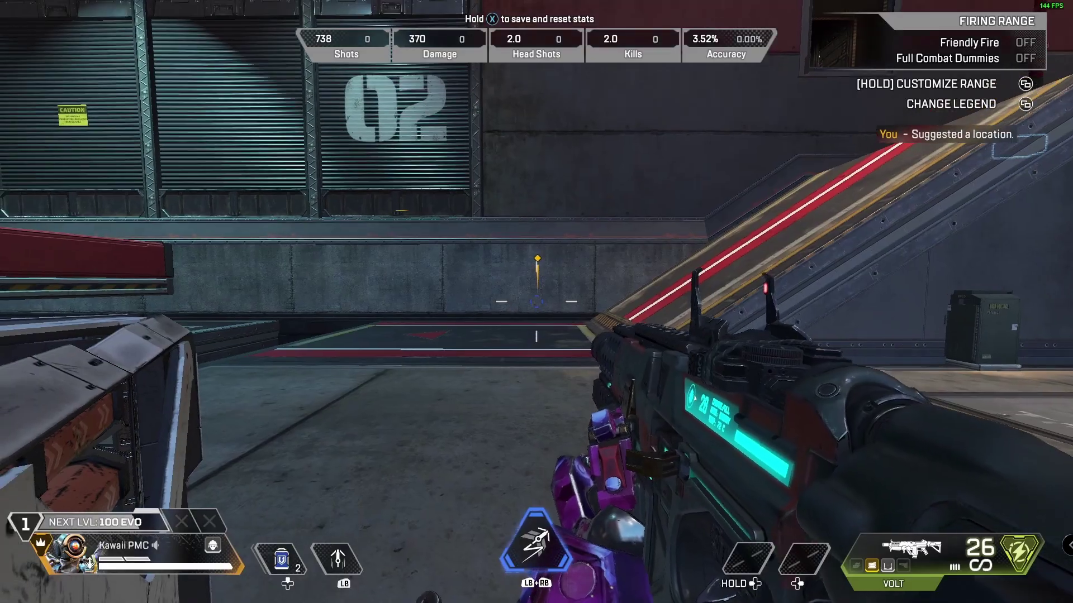
right_click(536, 302)
drag(537, 302, 537, 302)
middle_click(536, 301)
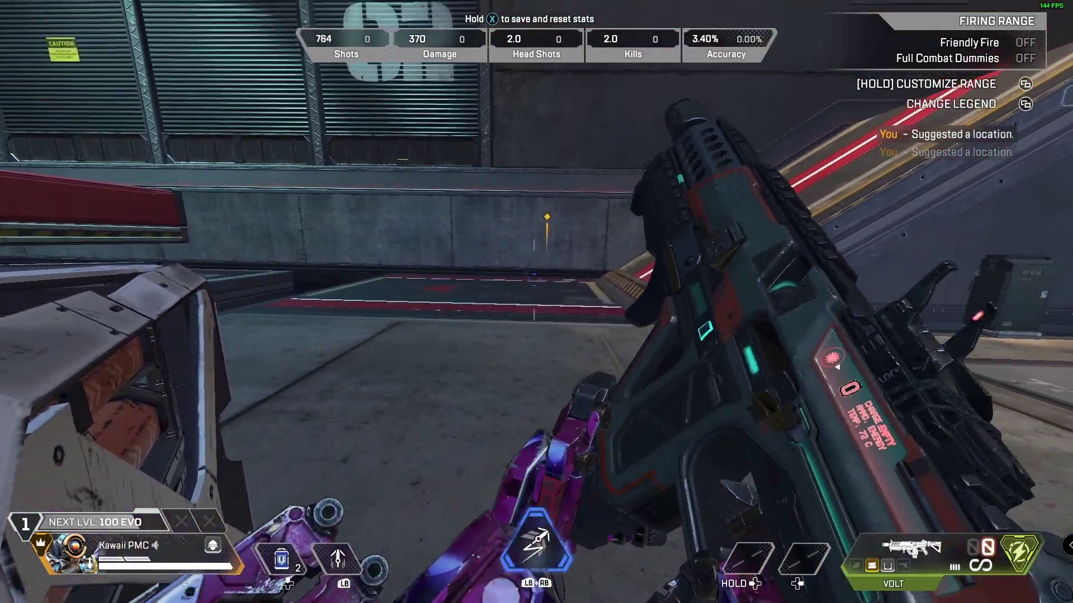
Step: Switch to reWASD, set the combo's right-stick Y-axis deflection to -22%, apply the config to Slot 1 and resume the game
key(alt+Tab)
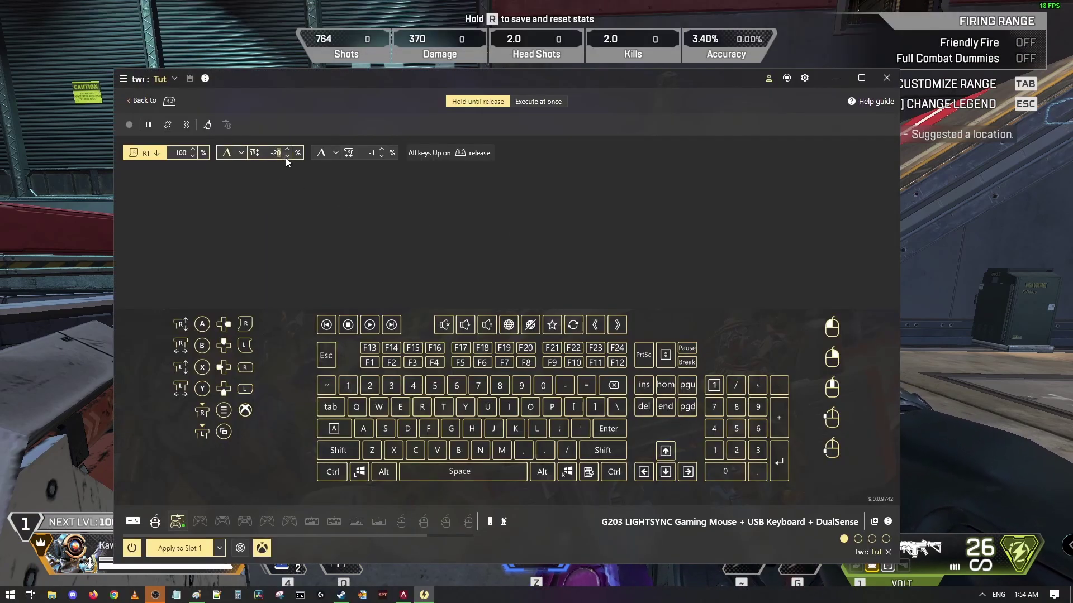
click(208, 552)
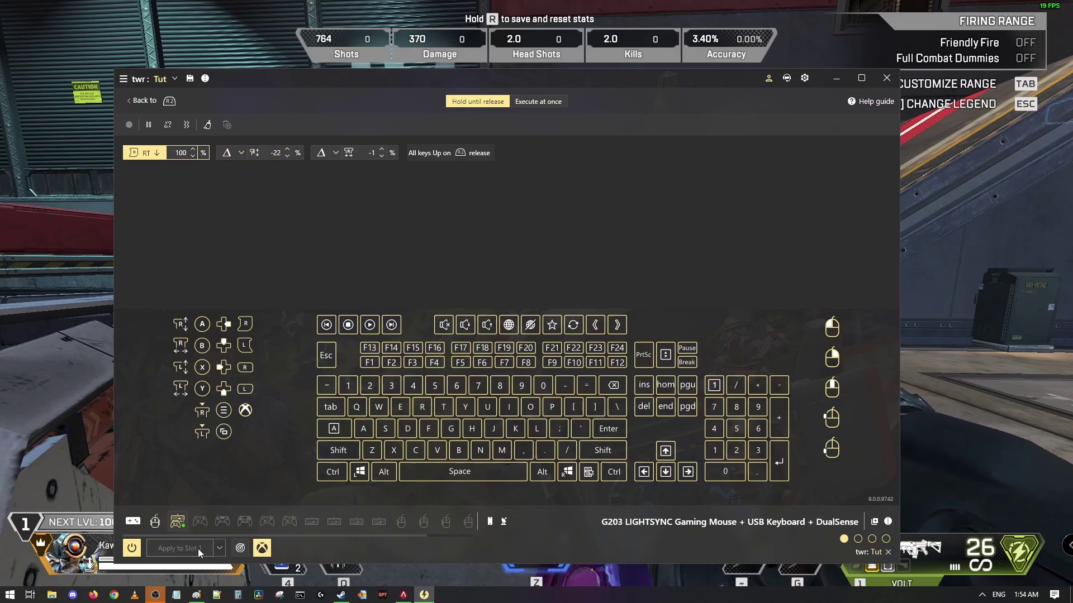
key(alt+Tab)
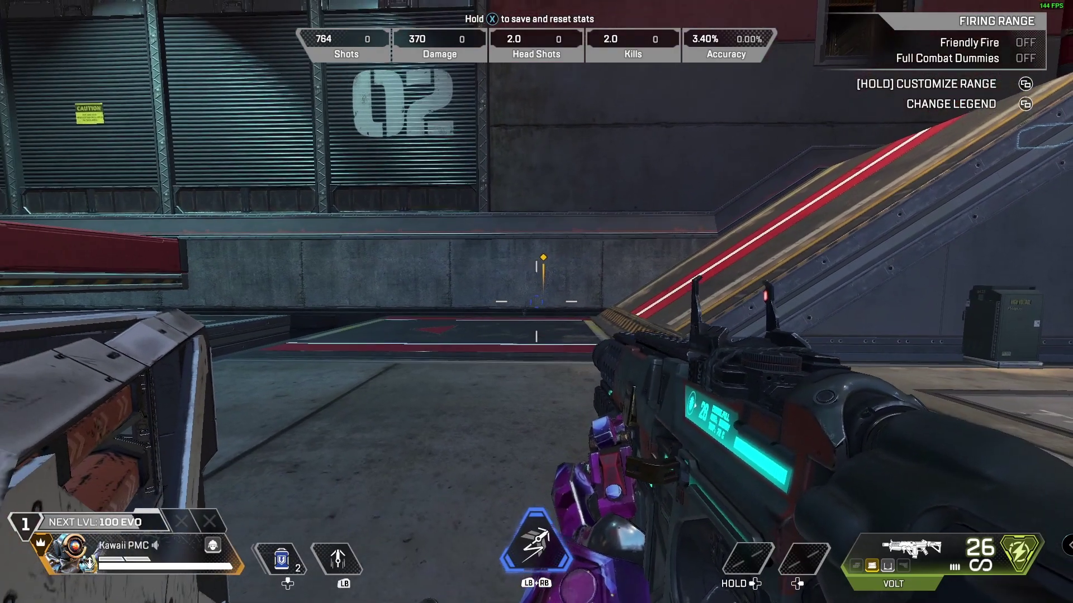
Step: Fire two aimed Volt magazines at the wall, marking the aim point each time, to check the vertical recoil compensation
right_click(536, 301)
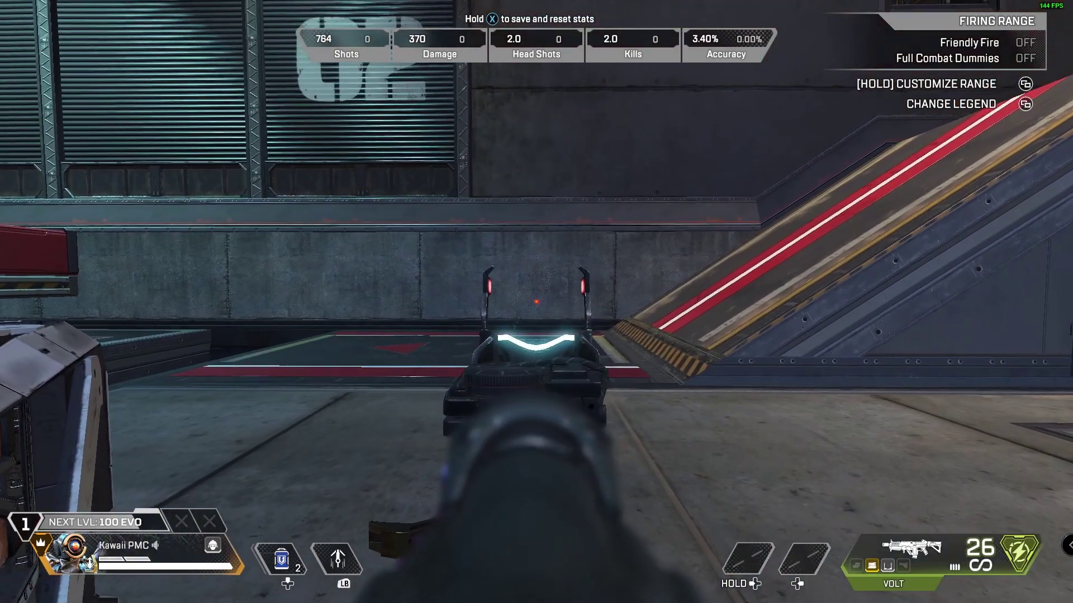
middle_click(536, 302)
drag(536, 301, 536, 302)
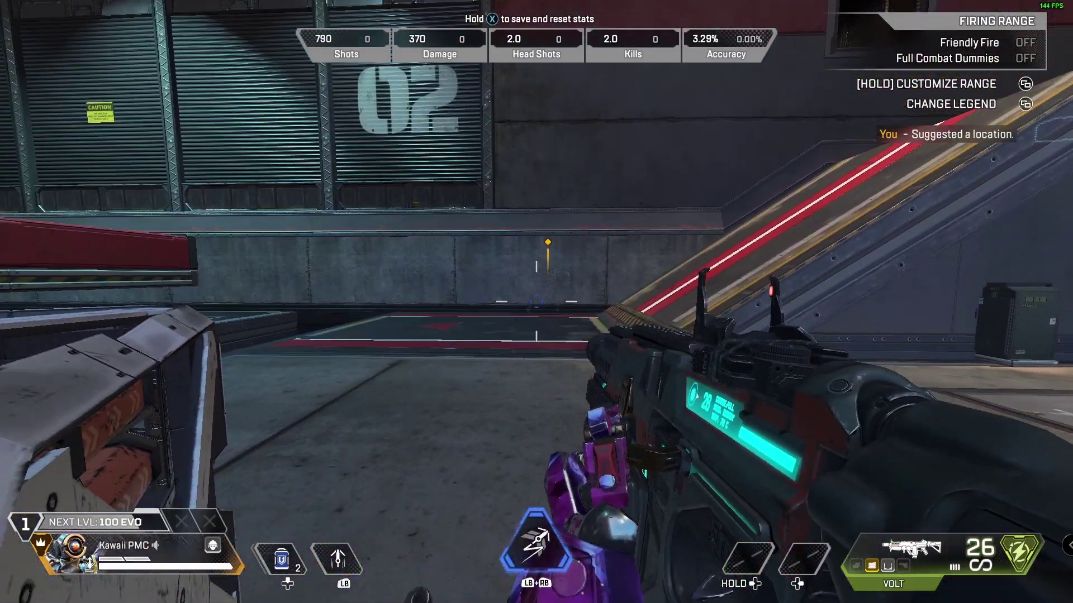
right_click(536, 302)
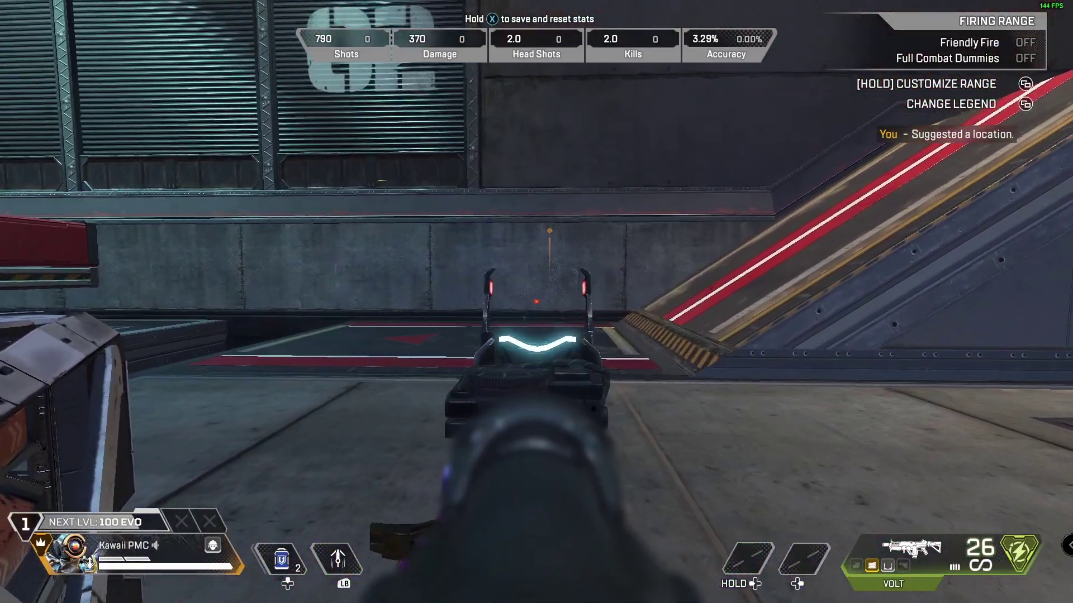
middle_click(536, 302)
drag(536, 302, 536, 301)
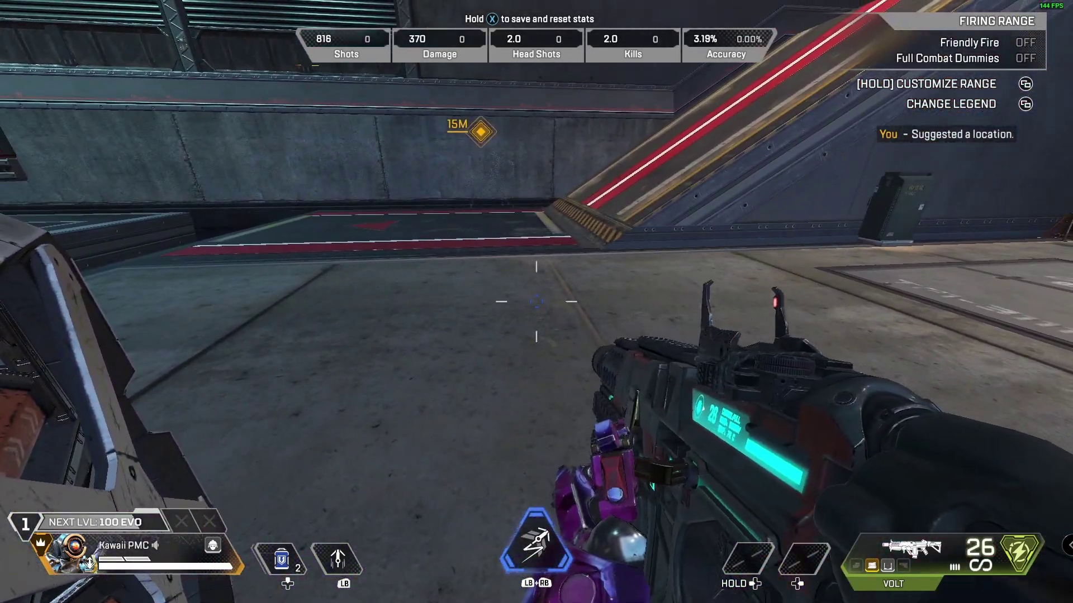
Step: Switch to reWASD and add an 850 ms pause after the existing stick movements in the R2 combo
key(alt+Tab)
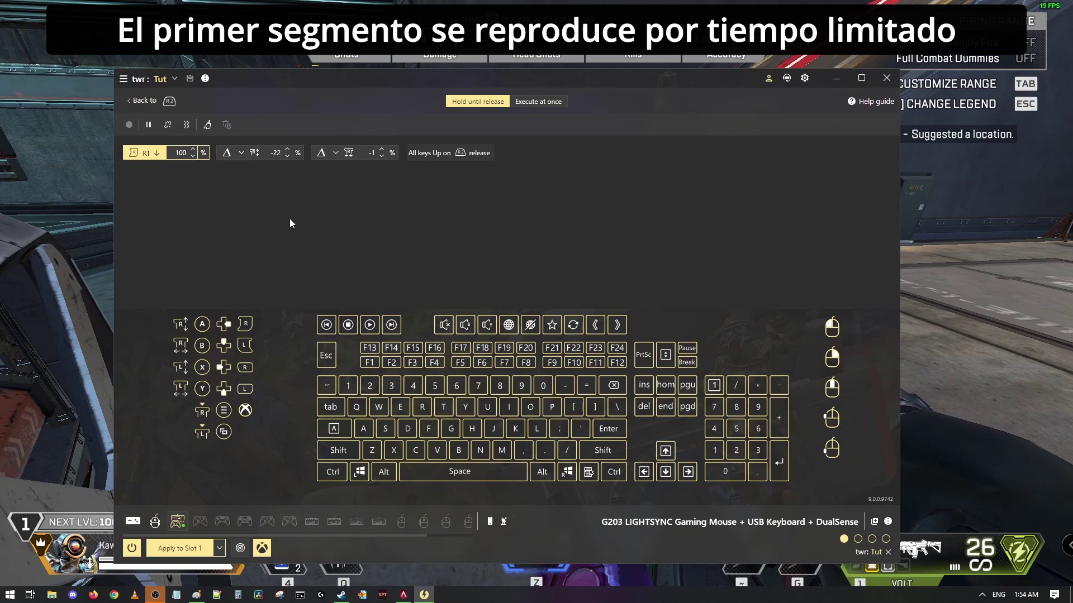
click(148, 125)
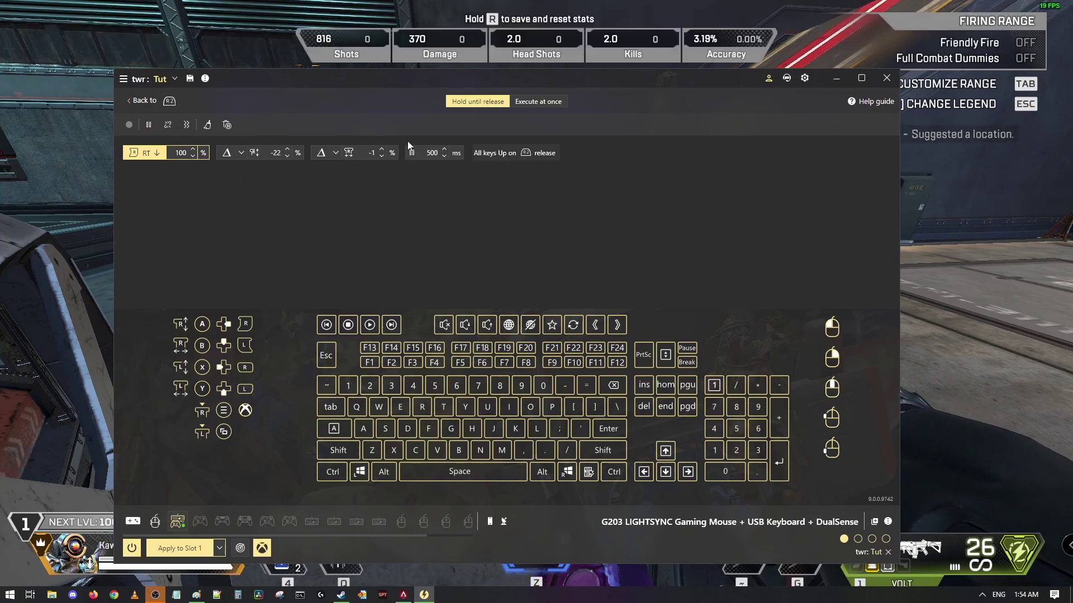
click(444, 149)
click(444, 150)
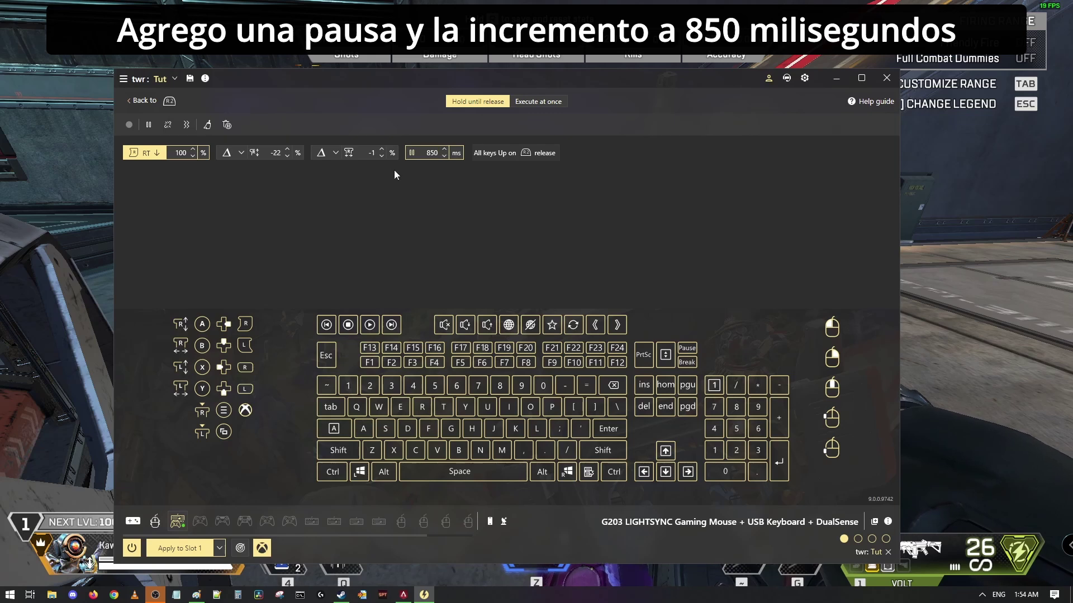
Step: Add a second right-stick Y-axis movement after the pause with Relative deflection at 14%
click(181, 325)
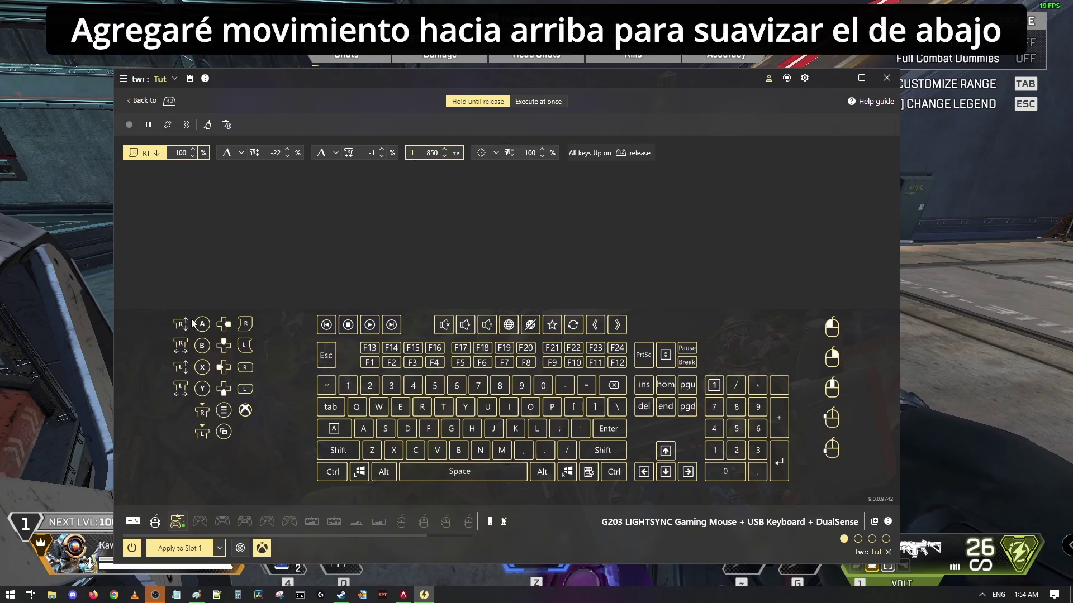
click(481, 153)
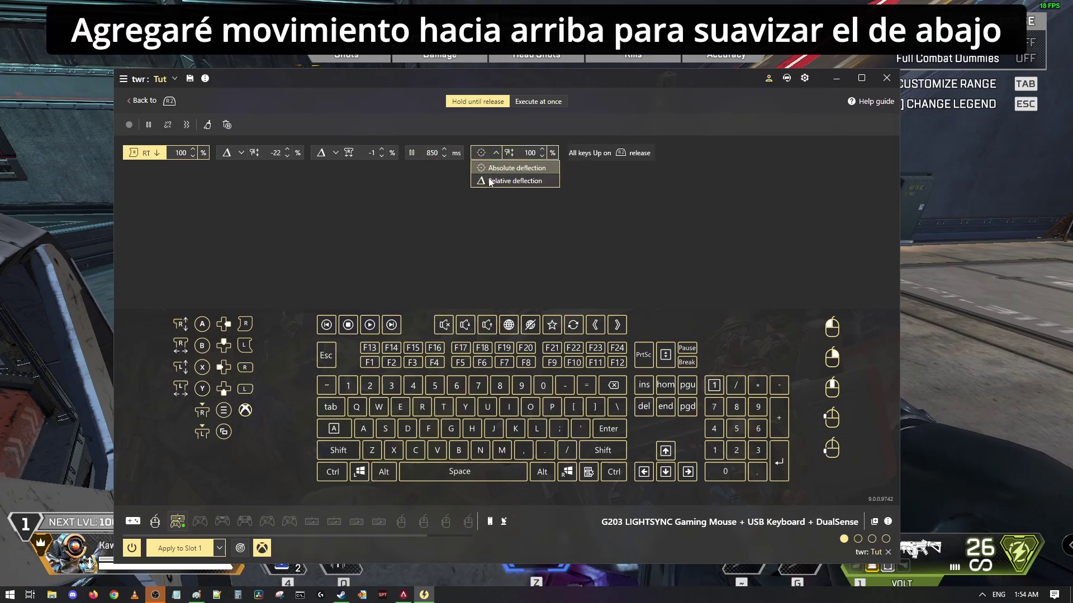
click(490, 164)
double_click(529, 152)
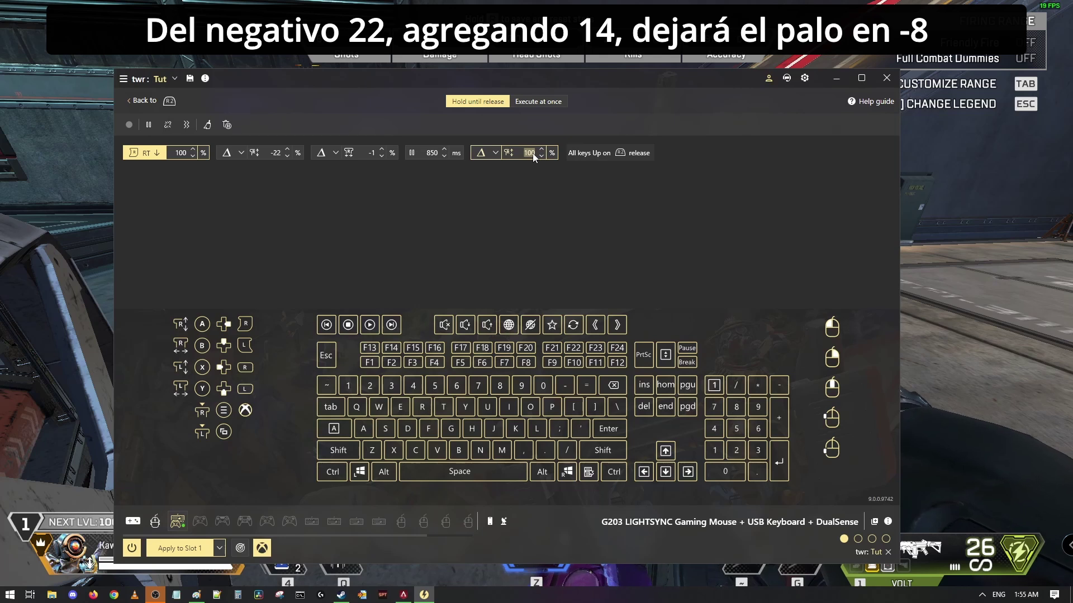
key(BackSpace)
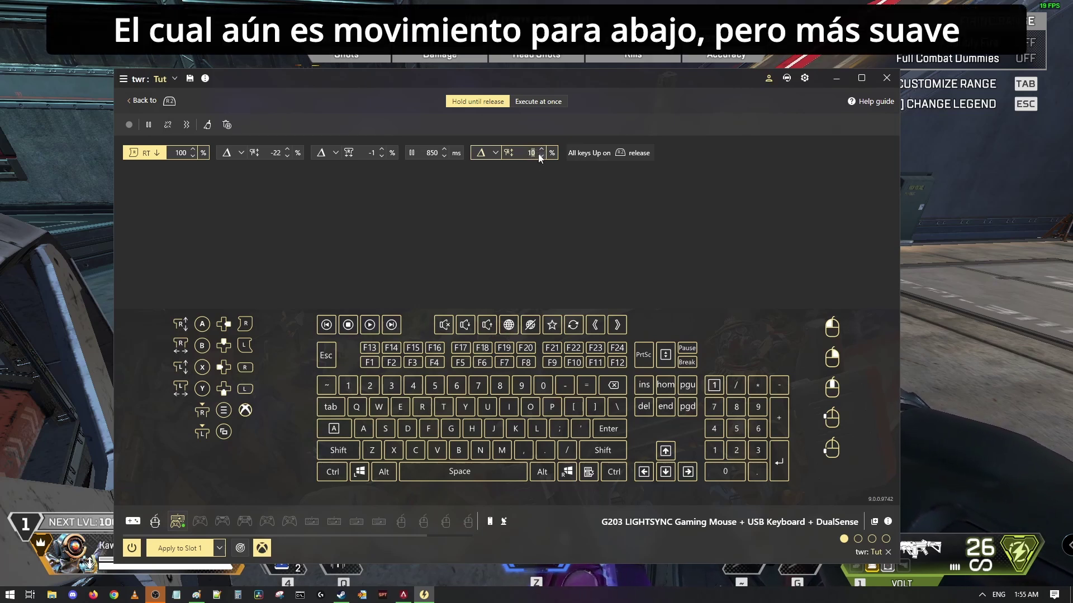
Step: Add a second right-stick X-axis movement at the end of the R2 combo with Relative deflection at 5%
click(187, 347)
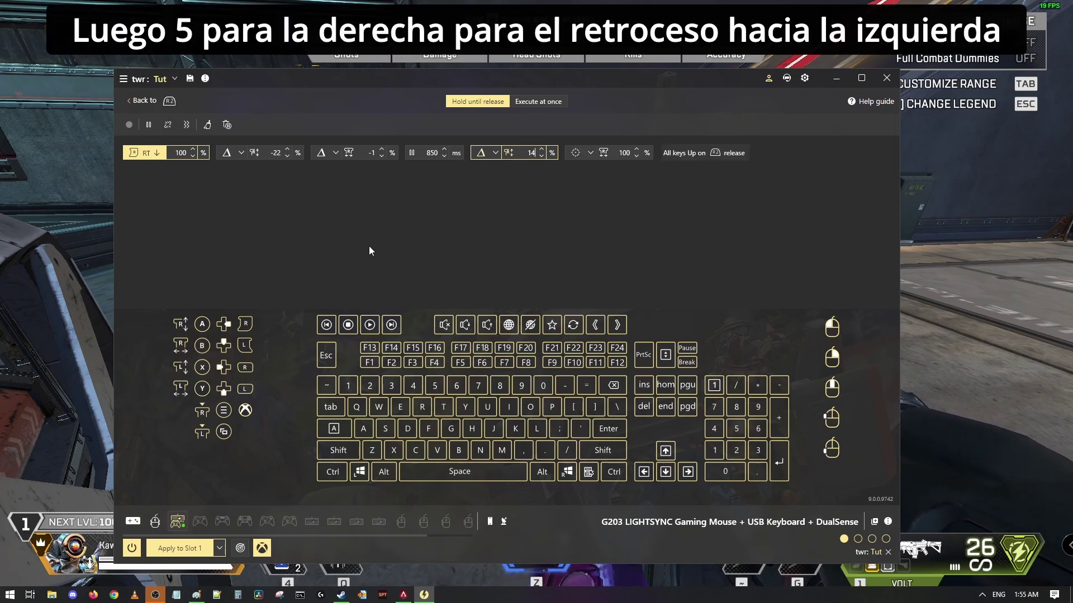
click(581, 153)
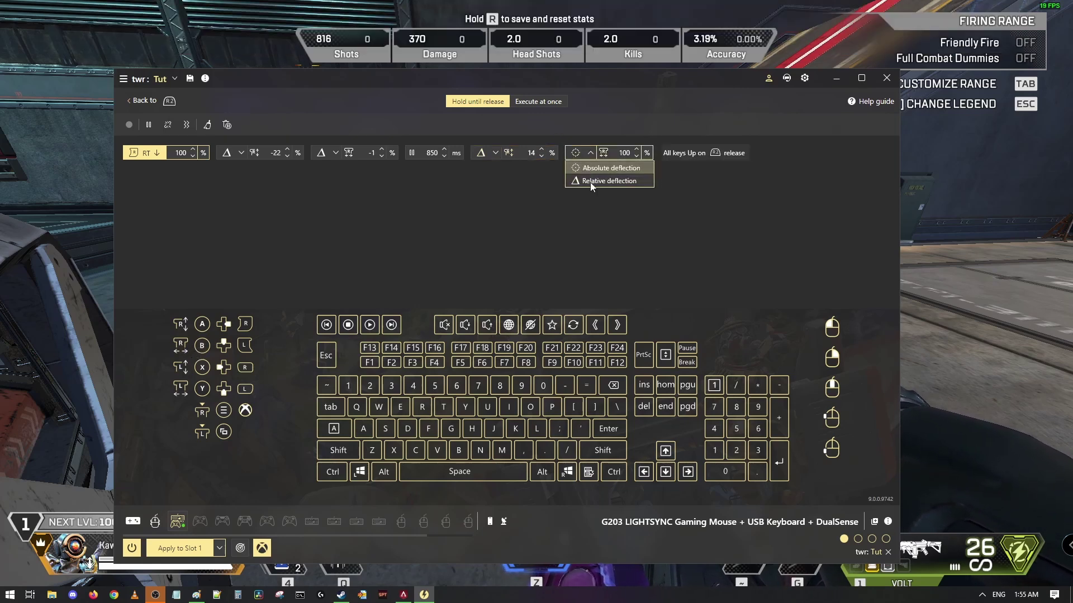
click(588, 180)
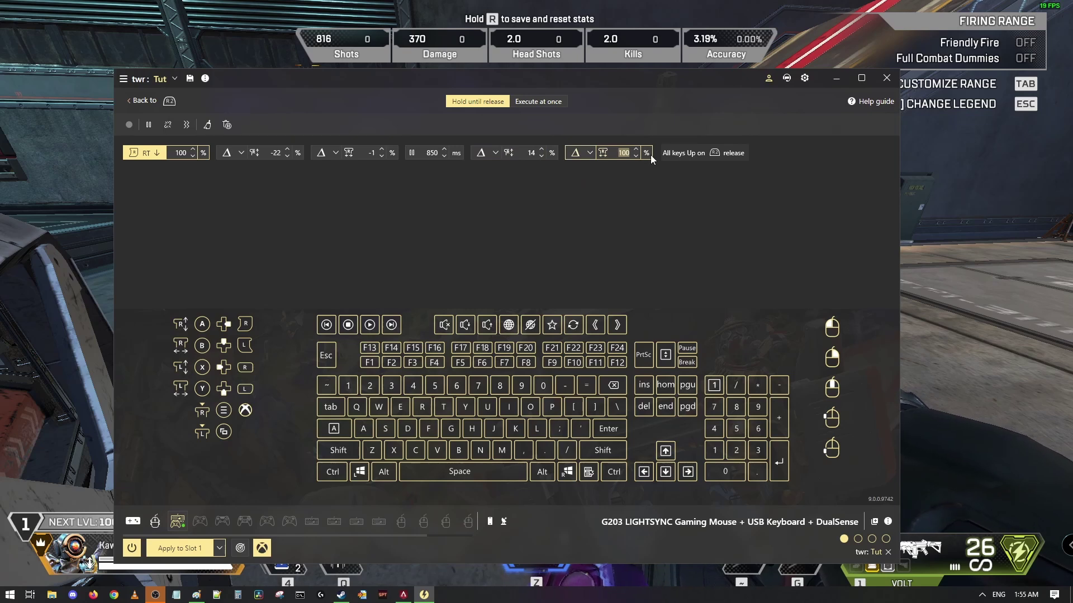
text(5)
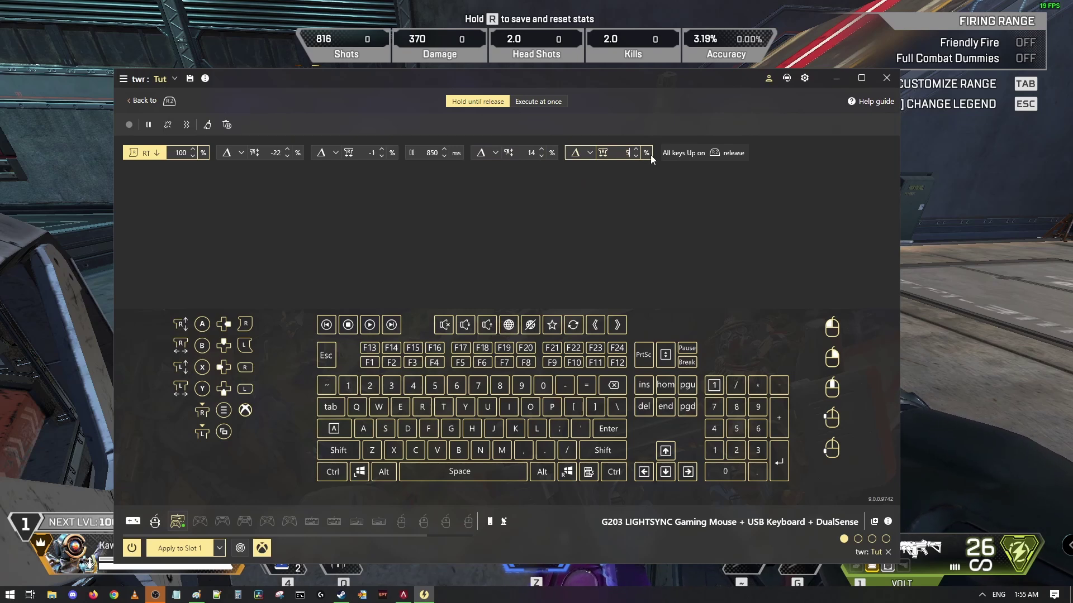
click(539, 197)
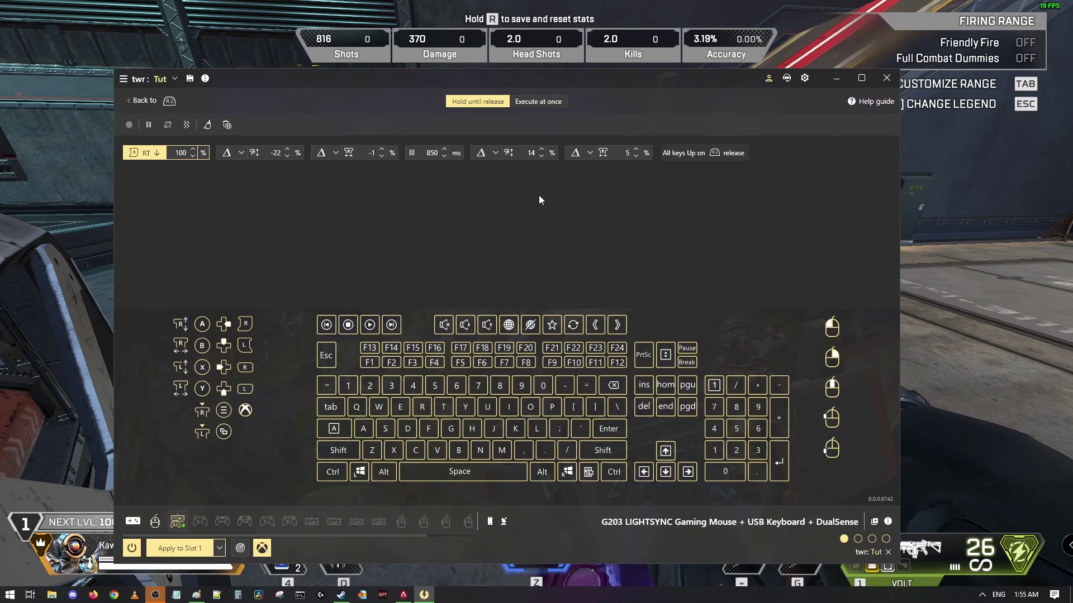
Step: Resume the game and fire an aimed Volt magazine at a marked point on the wall to test the two-stage combo
key(alt+Tab)
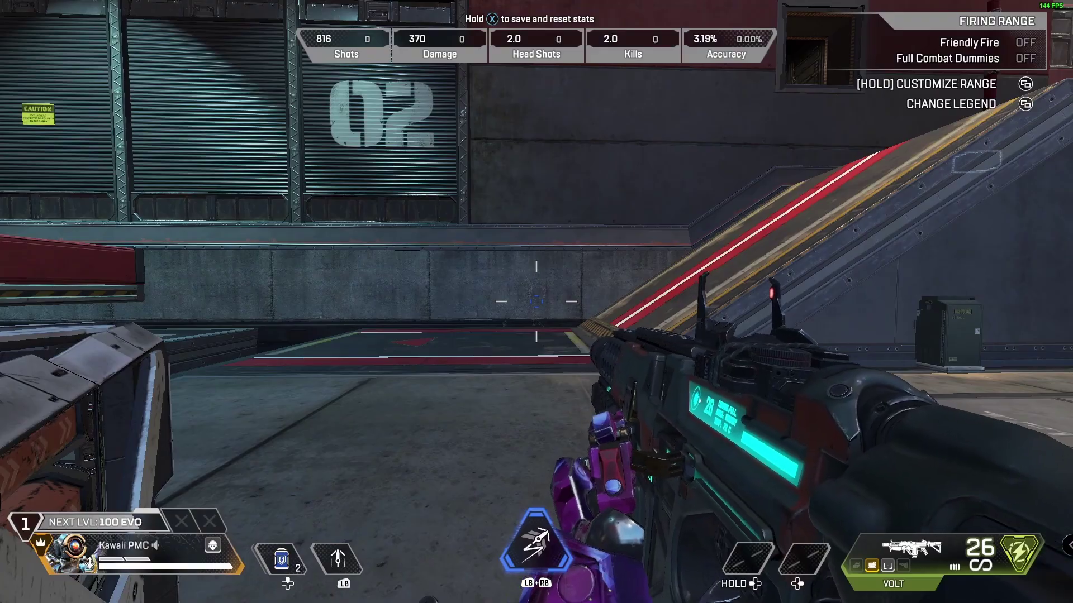
right_click(536, 302)
click(537, 302)
middle_click(537, 302)
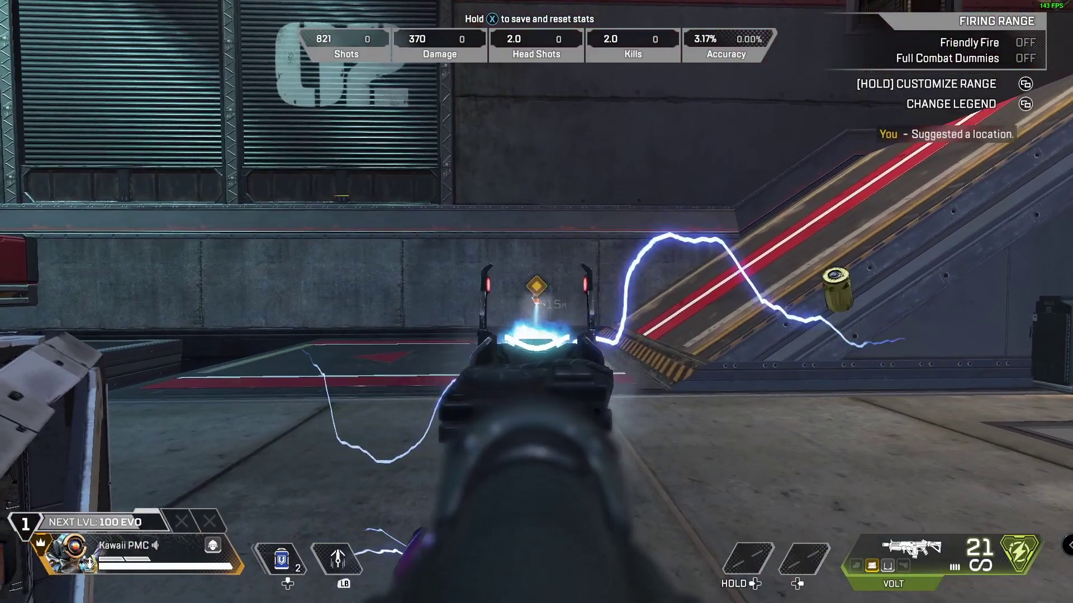
click(536, 302)
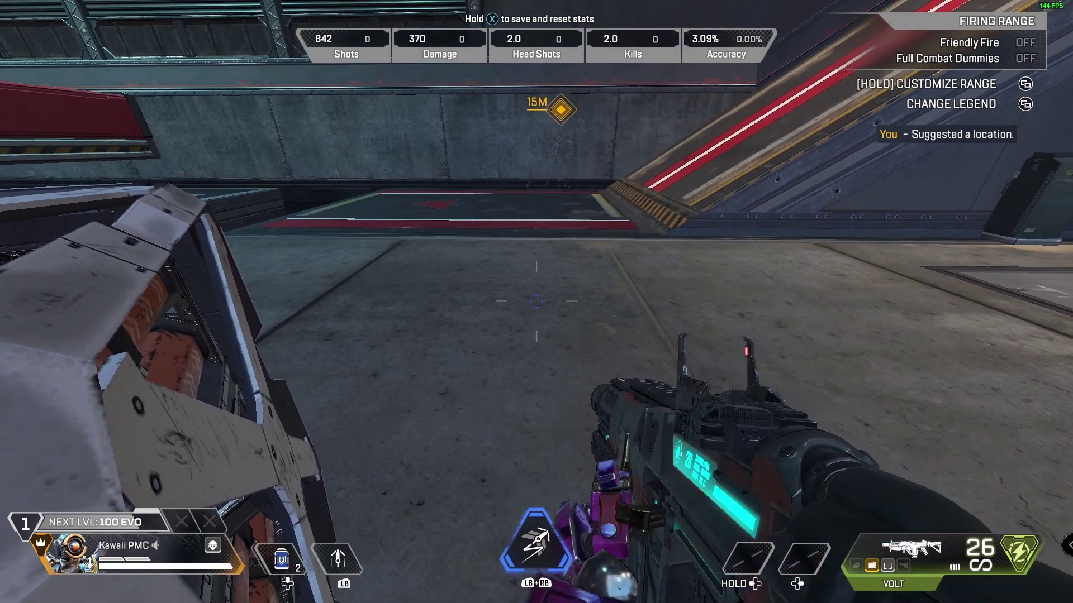
Step: Set the post-pause right-stick Y-axis deflection to 18% in reWASD and test-fire the Volt at the marked wall
key(alt+Tab)
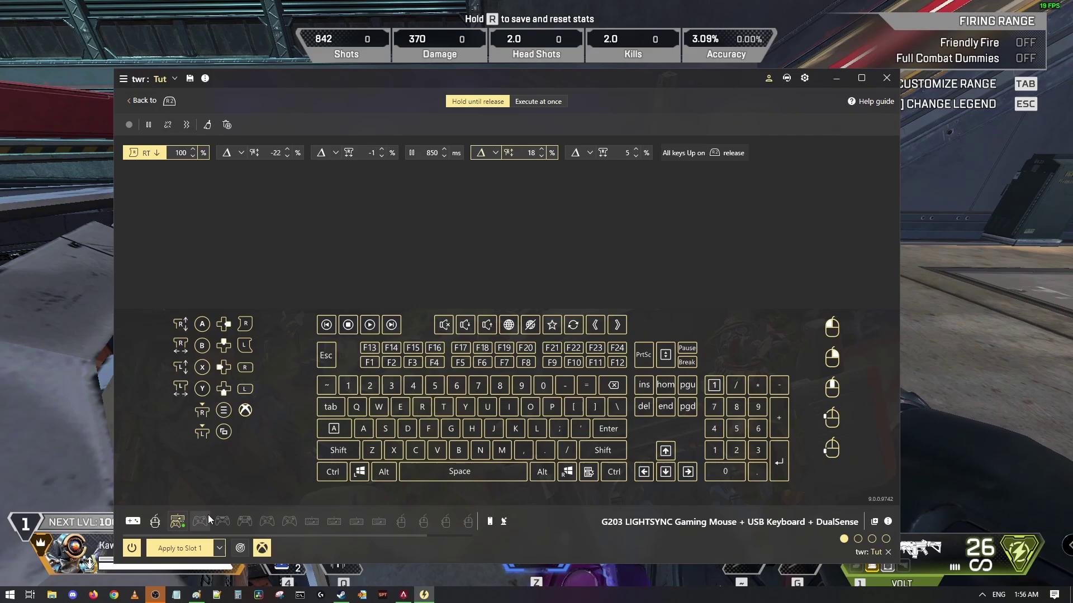
click(106, 494)
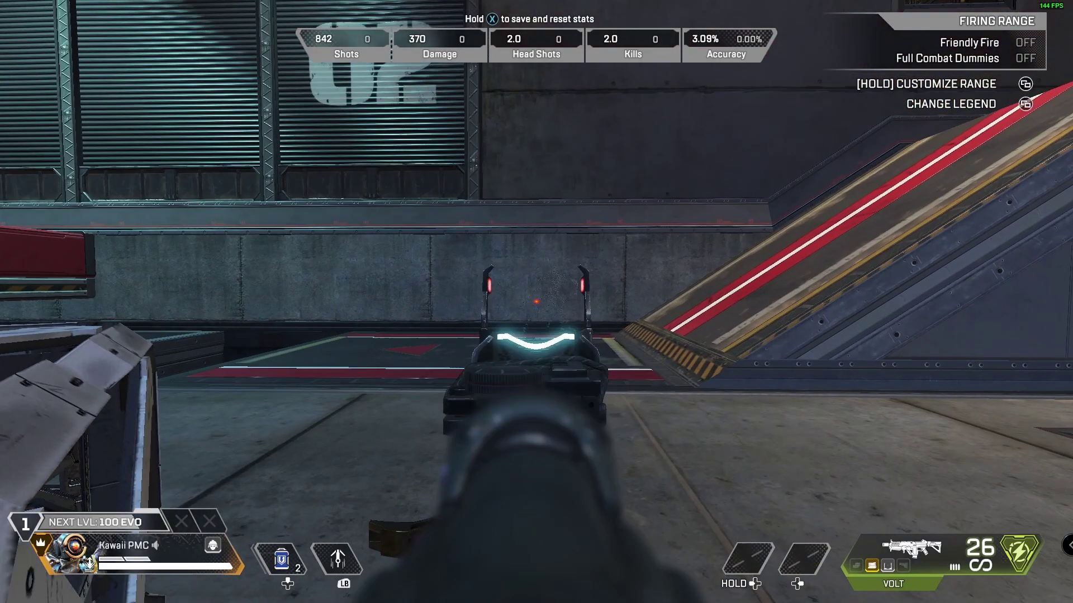
click(536, 302)
middle_click(537, 302)
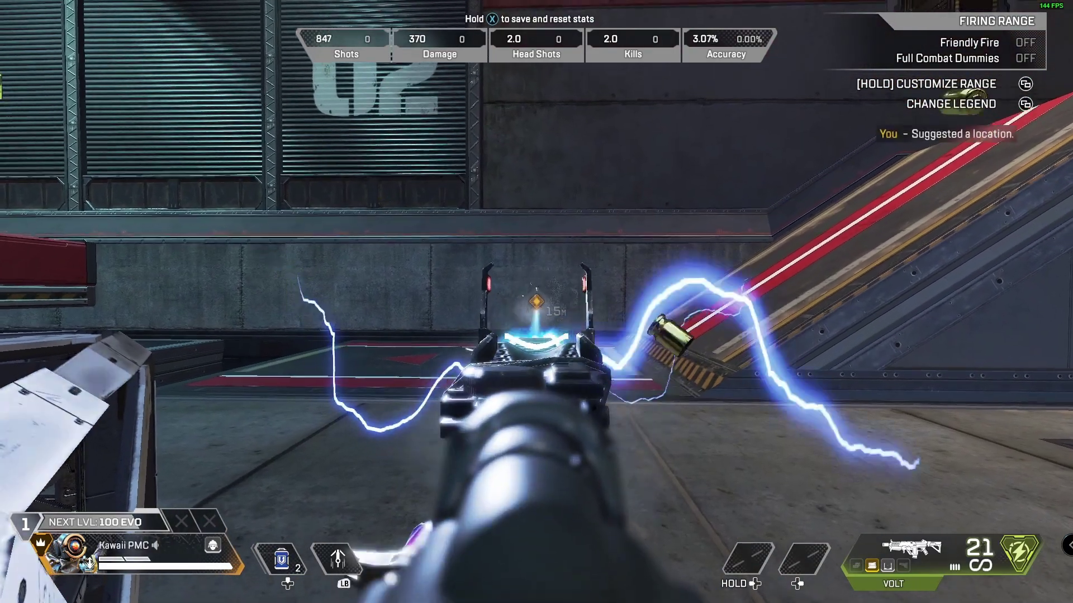
drag(536, 301, 536, 302)
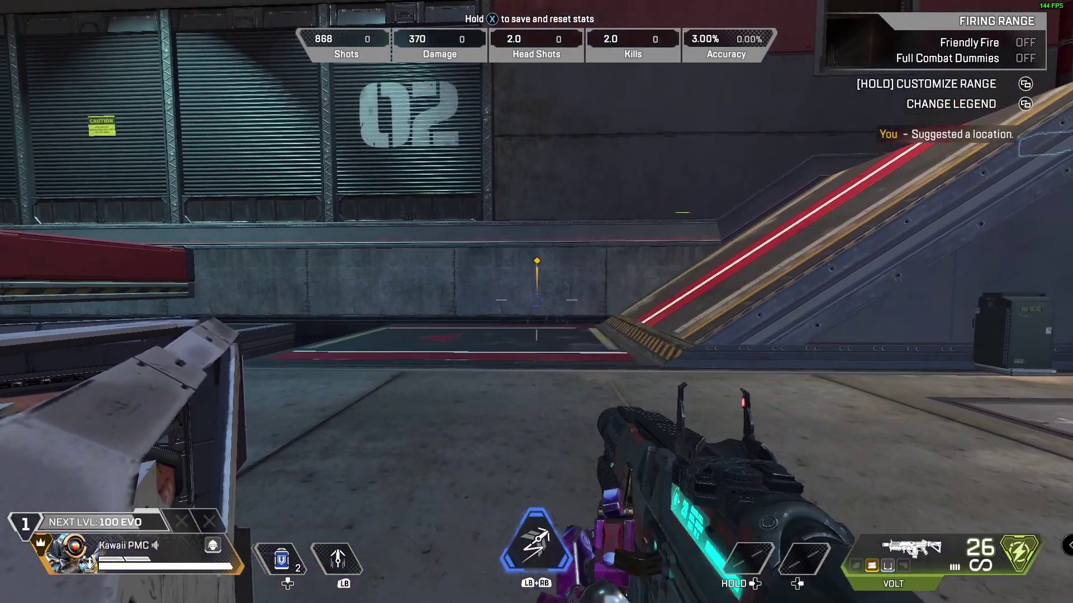
Step: Switch to reWASD, set the post-pause Y-axis deflection to 16%, apply the config to Slot 1 and return to the game
key(alt+Tab)
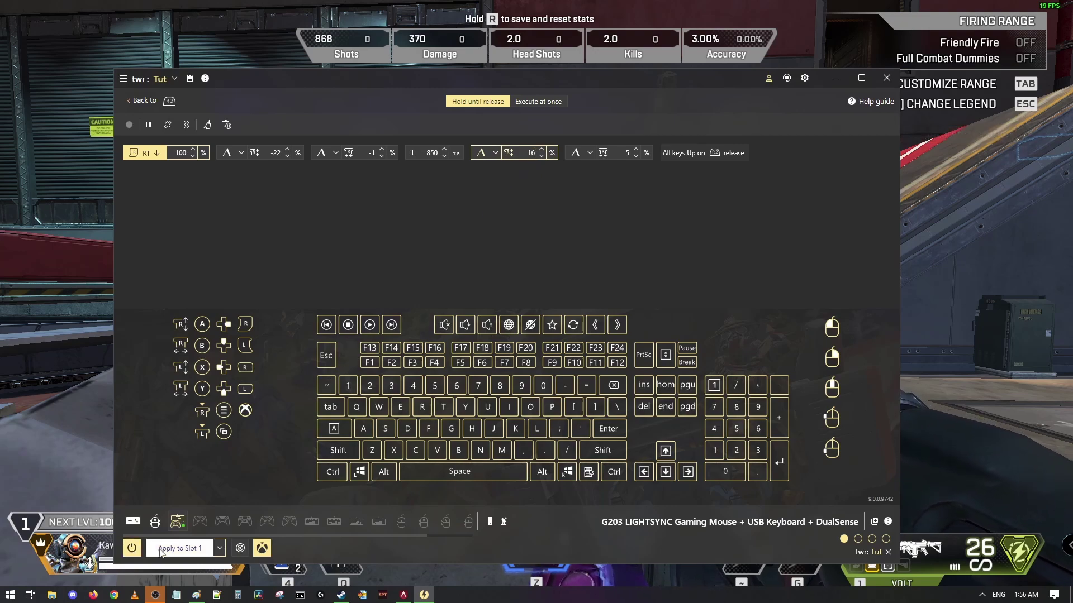
click(162, 550)
click(86, 482)
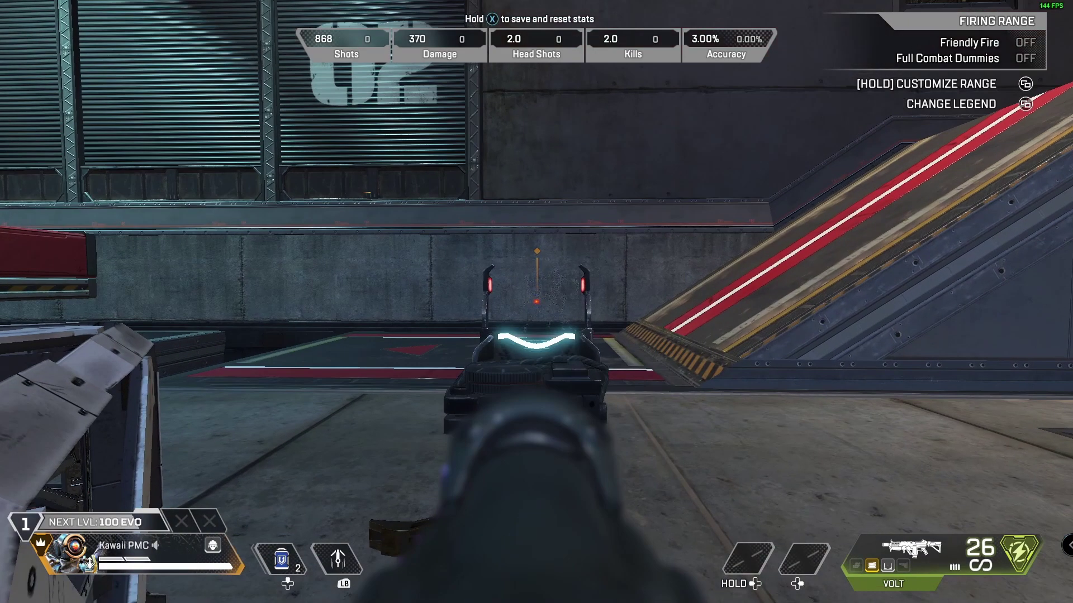
Step: Ping the wall under the sight and fire an aimed Volt magazine at the mark to test the recoil compensation
middle_click(537, 302)
drag(536, 302, 536, 301)
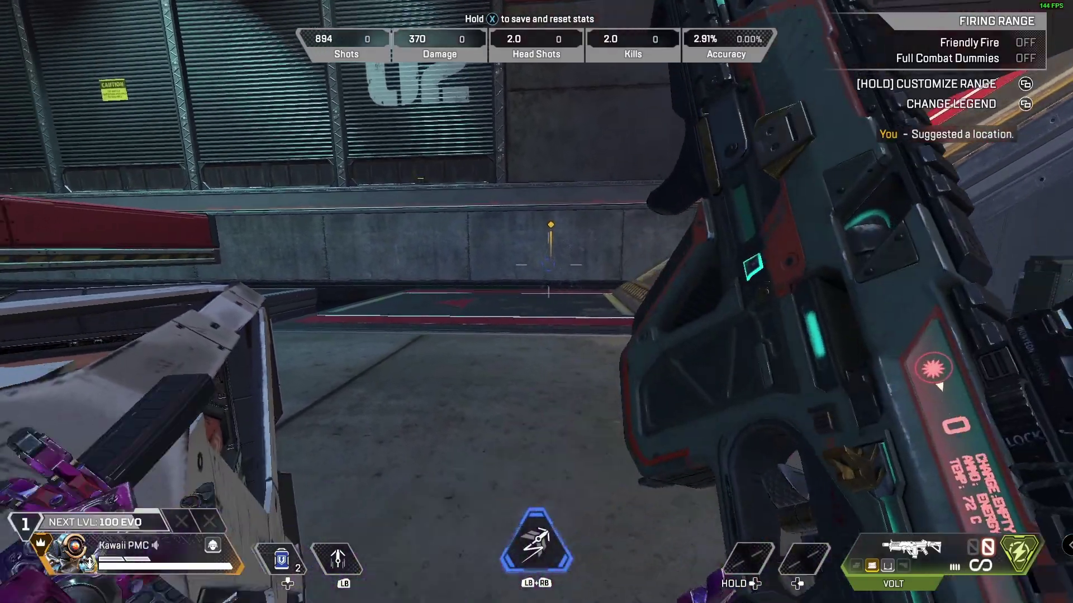
Step: In reWASD, set the post-pause right-stick deflections to 15% Y and 6% X, apply to Slot 1, and test-fire the Volt in the game
key(alt+Tab)
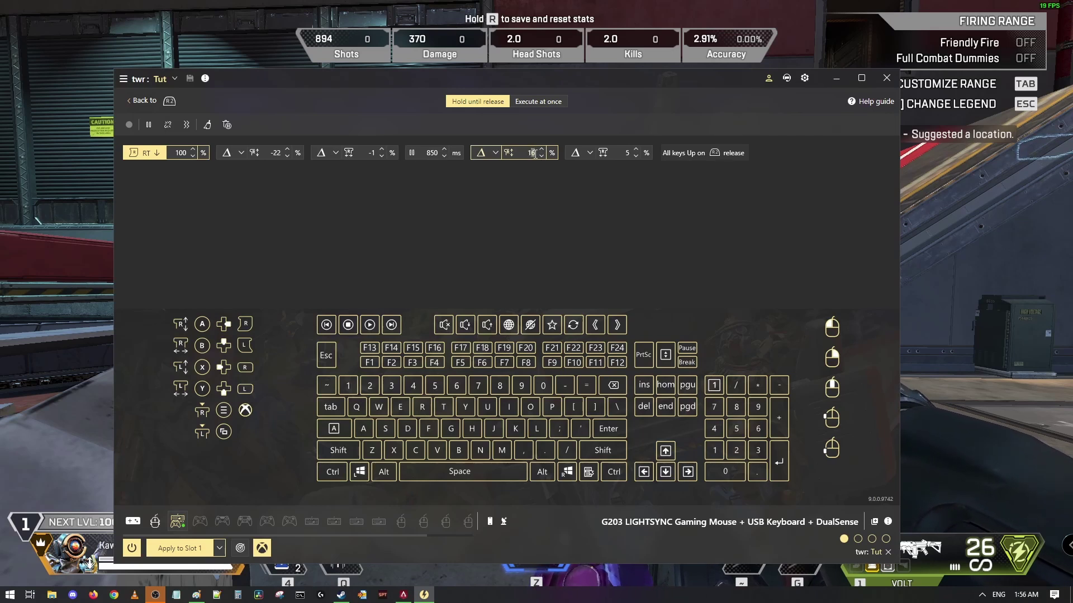
scroll(533, 153, down, 1)
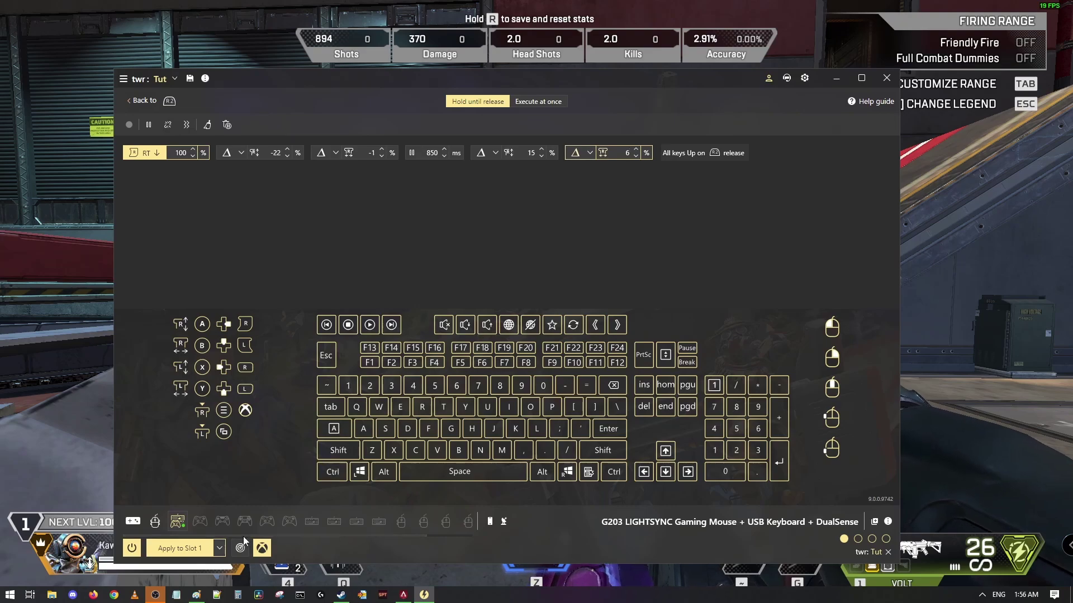
click(192, 553)
click(100, 474)
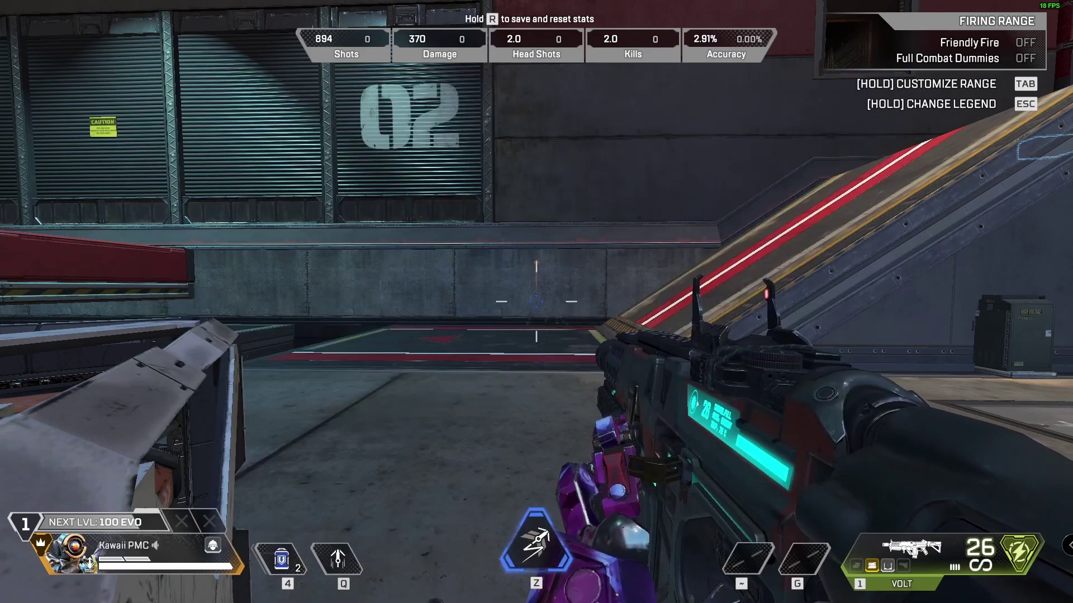
right_click(536, 302)
click(536, 301)
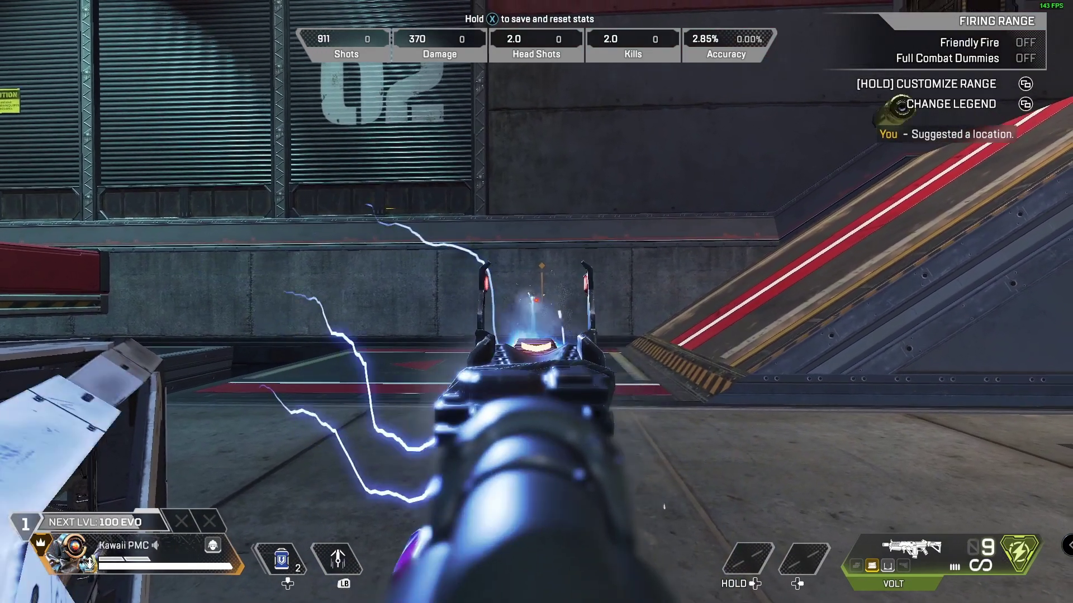
click(536, 302)
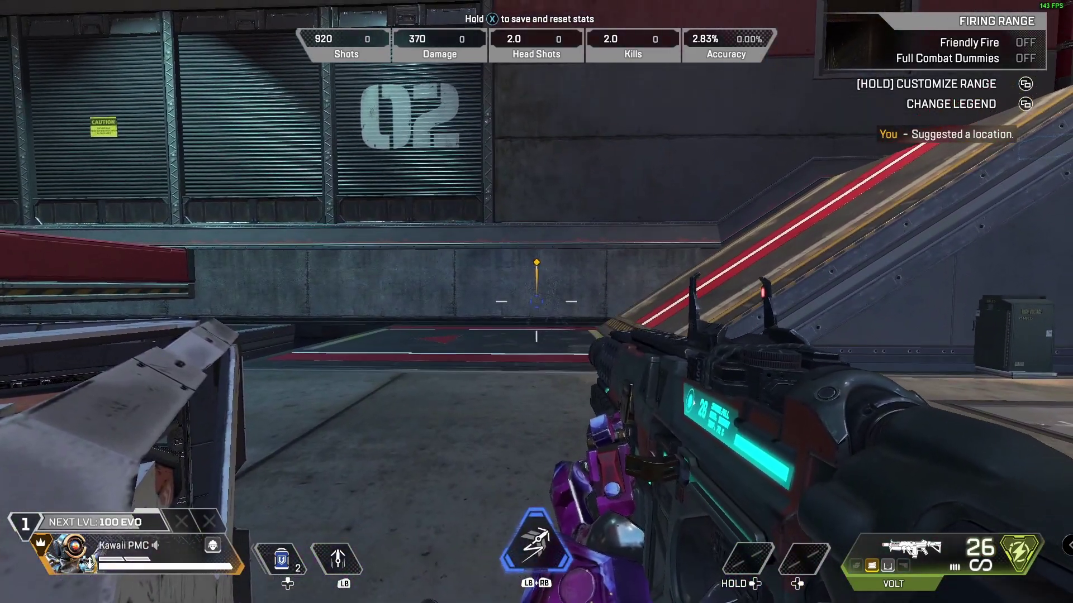
Step: In reWASD, set the post-pause right-stick deflections to 8% X and 14% Y, apply to Slot 1, and test-fire at the marked wall in the game
key(alt+Tab)
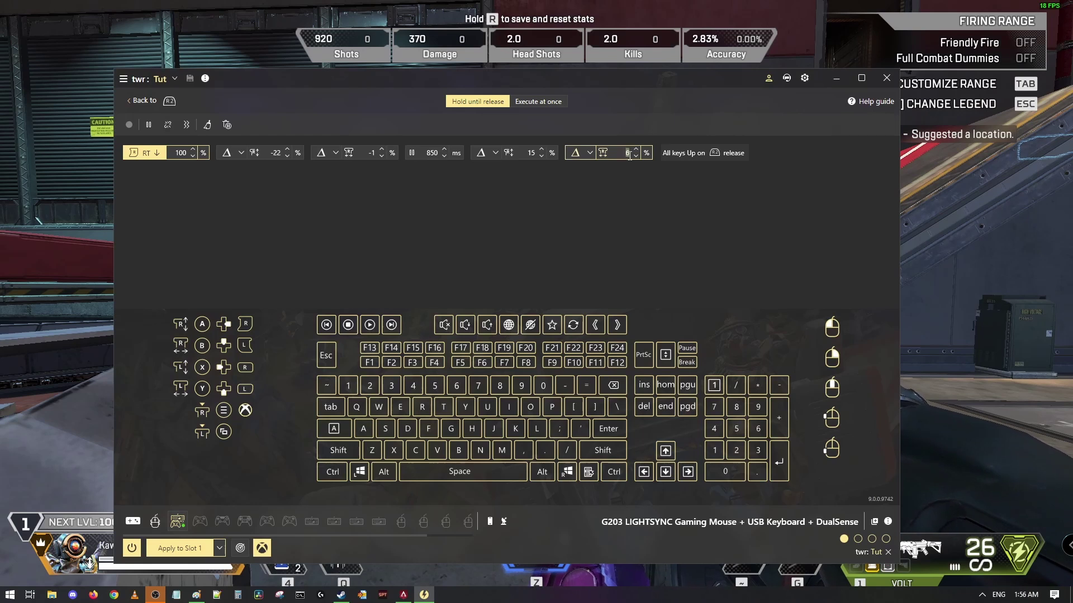
text(8)
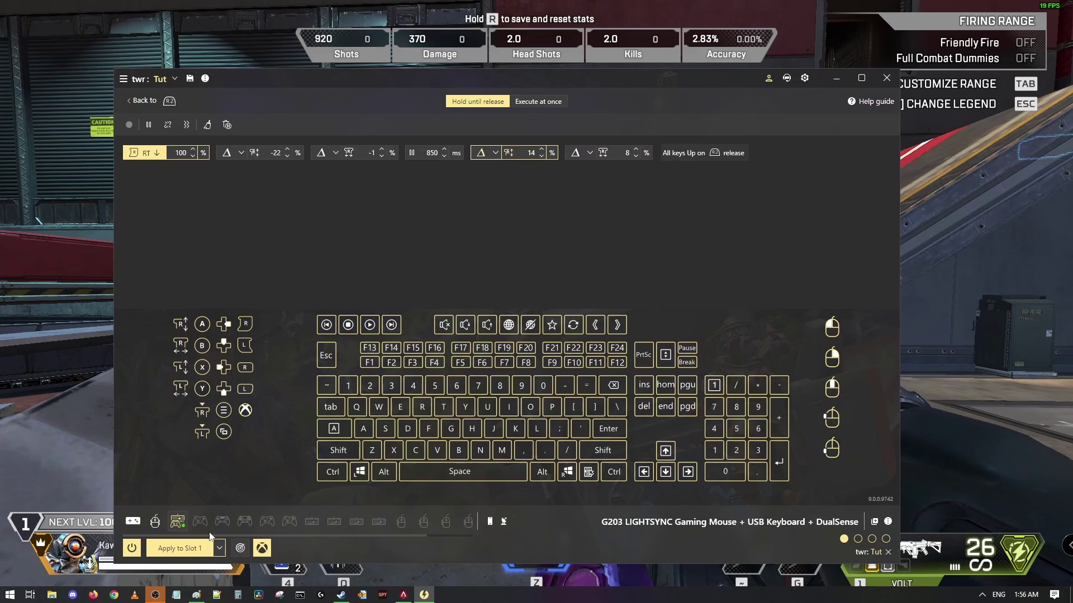
click(177, 548)
key(alt+Tab)
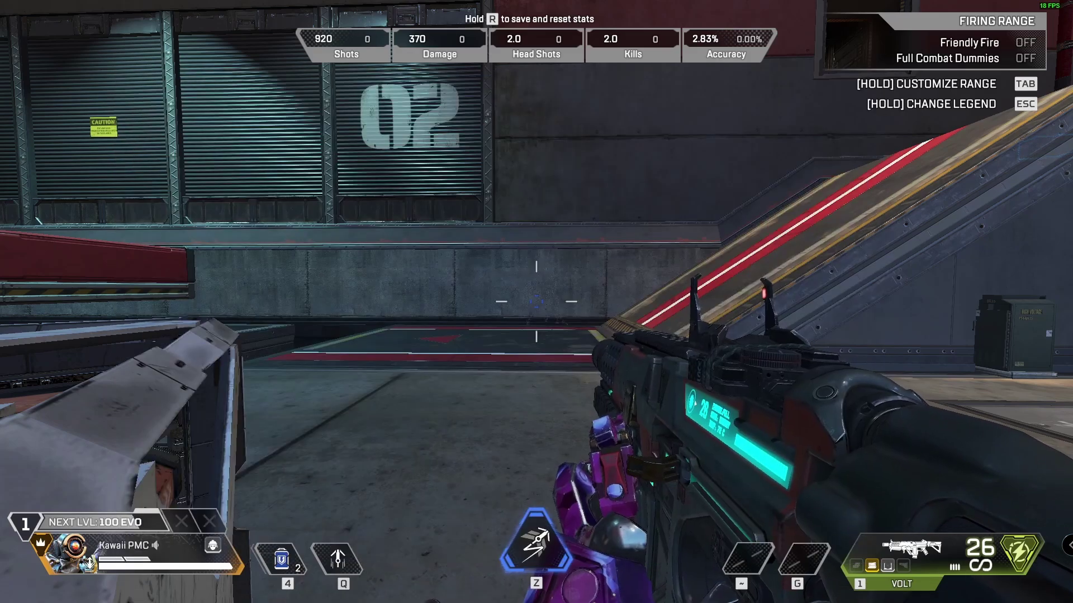
right_click(537, 301)
click(536, 301)
middle_click(536, 301)
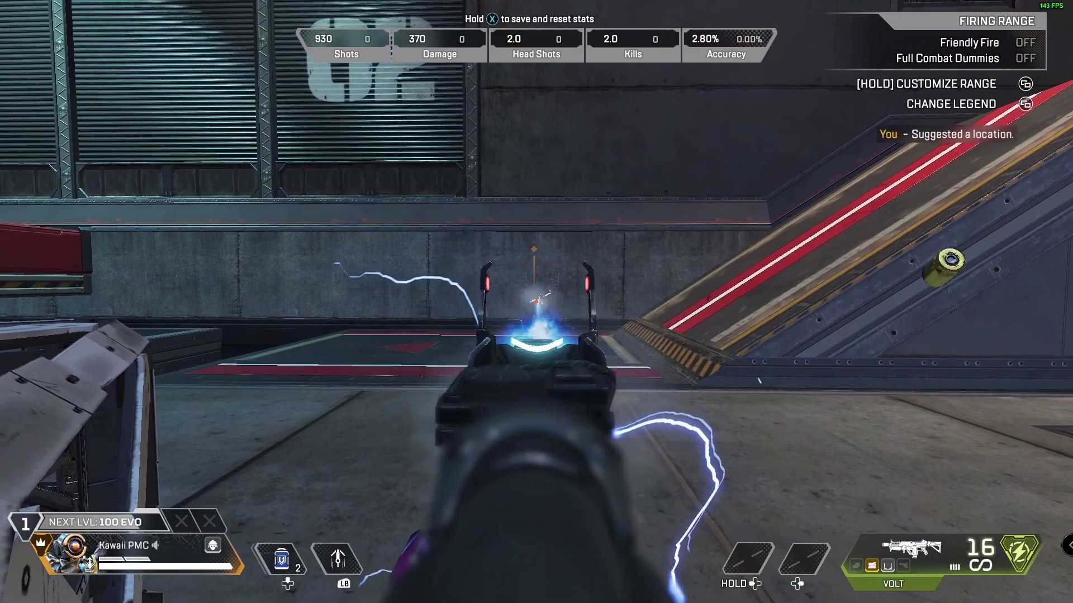
click(536, 302)
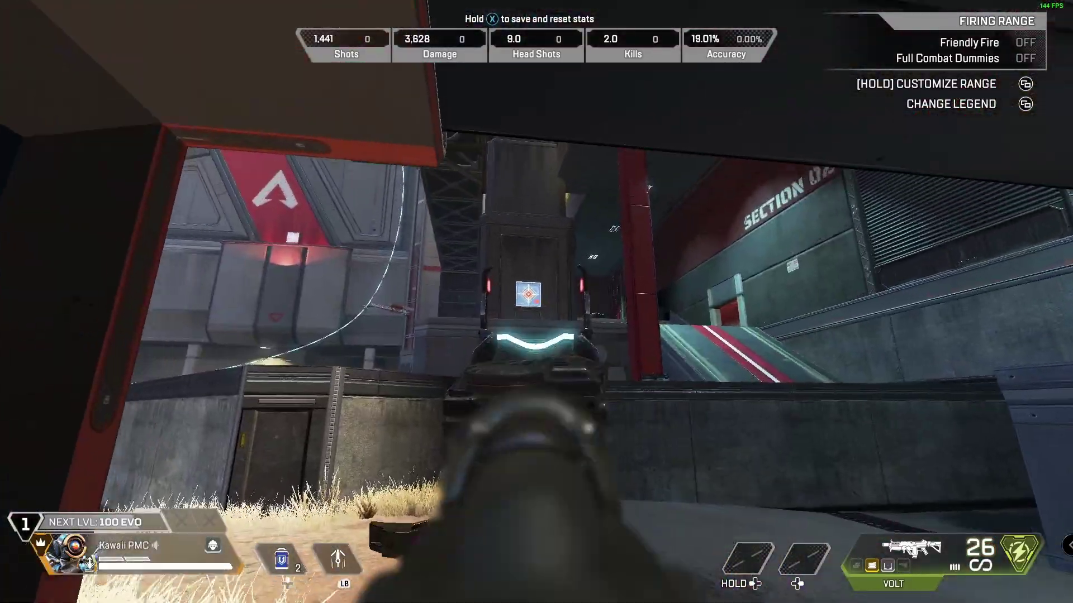
Step: Fire an aimed Volt magazine at the distant firing-range target near Section 02 and reload the weapon
click(536, 301)
click(536, 302)
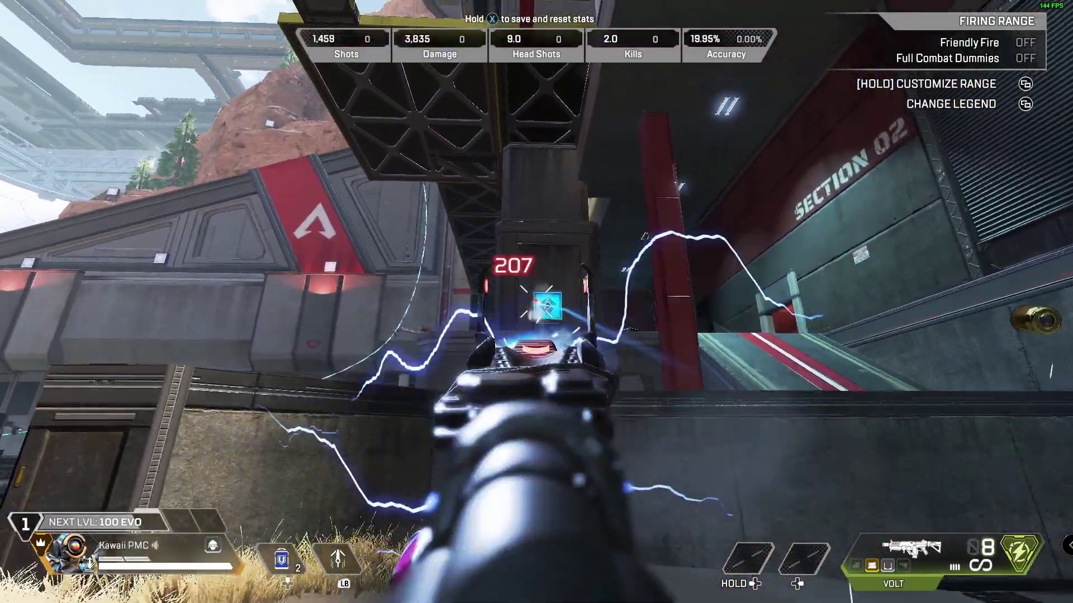
key(r)
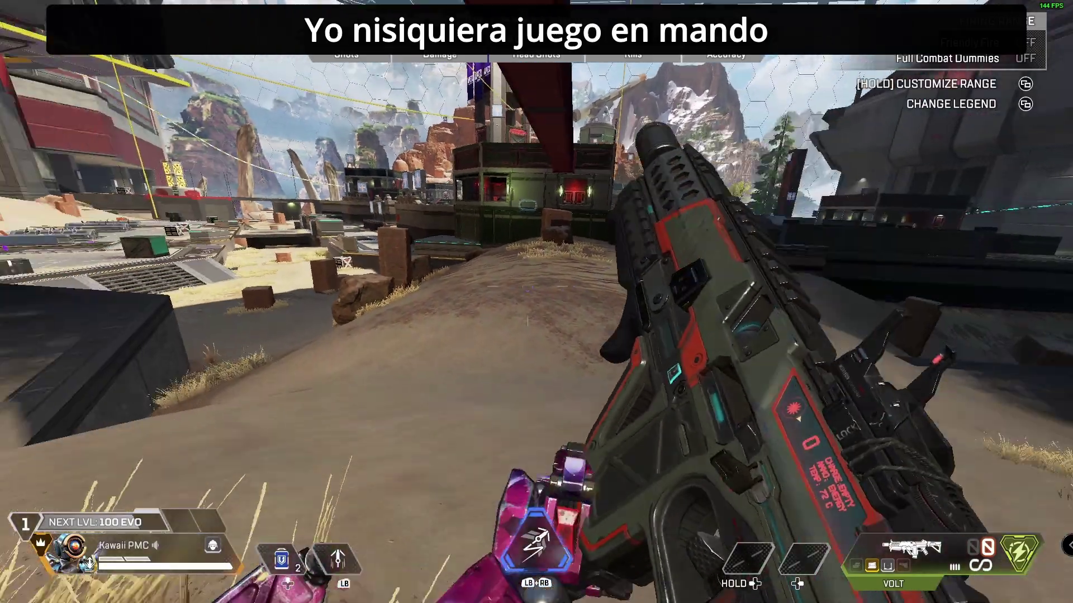